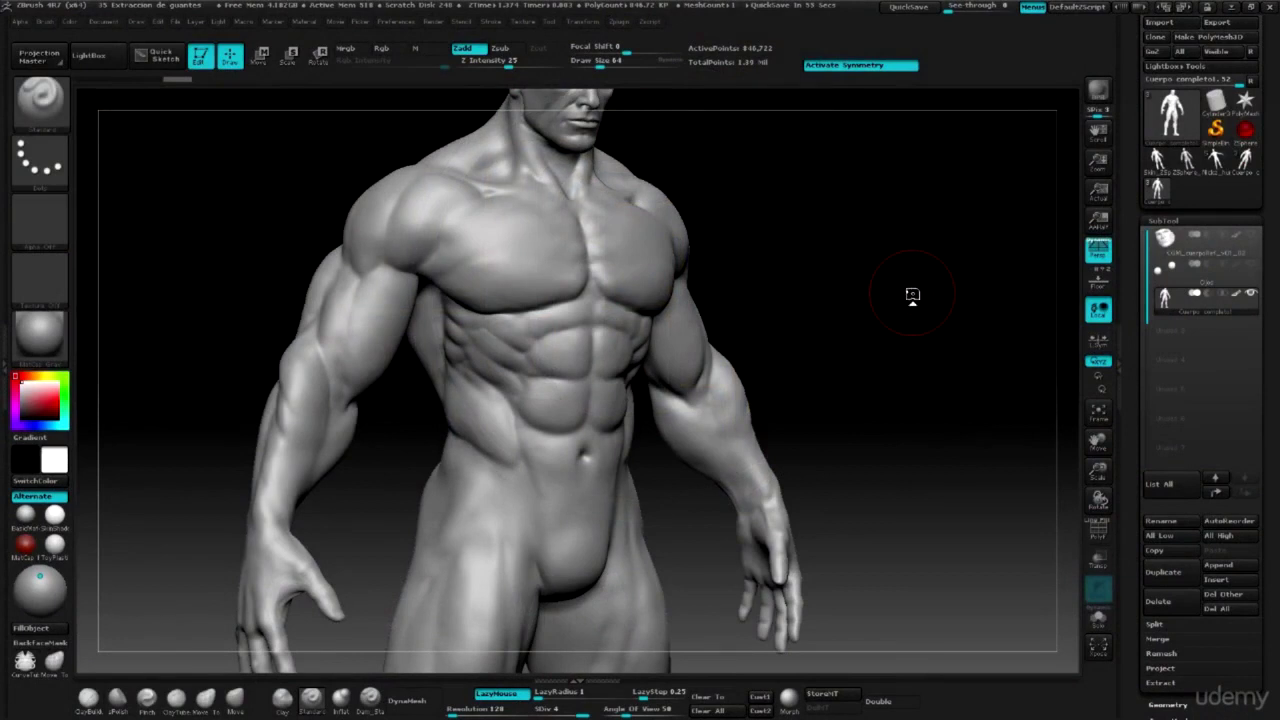
Inspect the sculpted body from several angles, ending on a front view, and check the Local Symmetry option for working on both sides.
{"action": "mouse_move", "coordinate": [917, 366]}
{"action": "left_mouse_down"}
{"action": "mouse_move", "coordinate": [900, 380]}
{"action": "mouse_move", "coordinate": [922, 365]}
{"action": "left_mouse_up"}
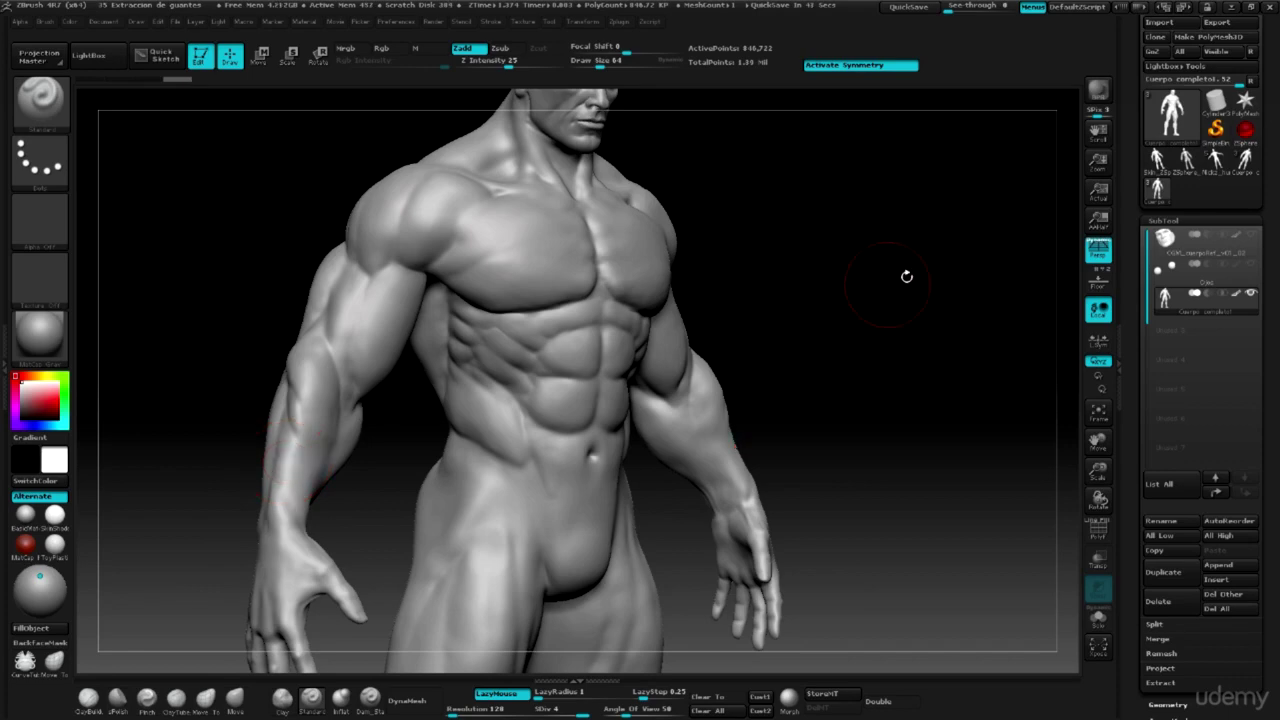
{"action": "left_click_drag", "start_coordinate": [826, 341], "coordinate": [811, 346]}
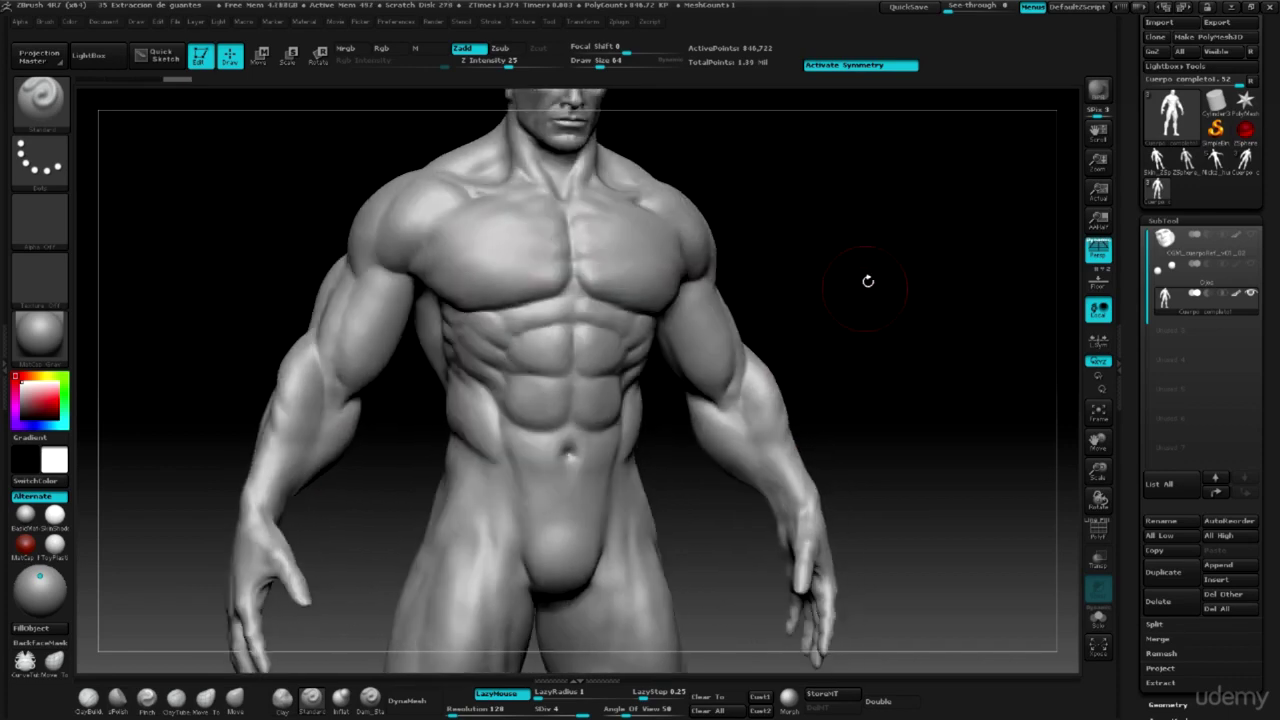
{"action": "mouse_move", "coordinate": [874, 286]}
{"action": "left_mouse_down"}
{"action": "mouse_move", "coordinate": [905, 445]}
{"action": "mouse_move", "coordinate": [846, 457]}
{"action": "mouse_move", "coordinate": [914, 240]}
{"action": "mouse_move", "coordinate": [903, 329]}
{"action": "left_mouse_up"}
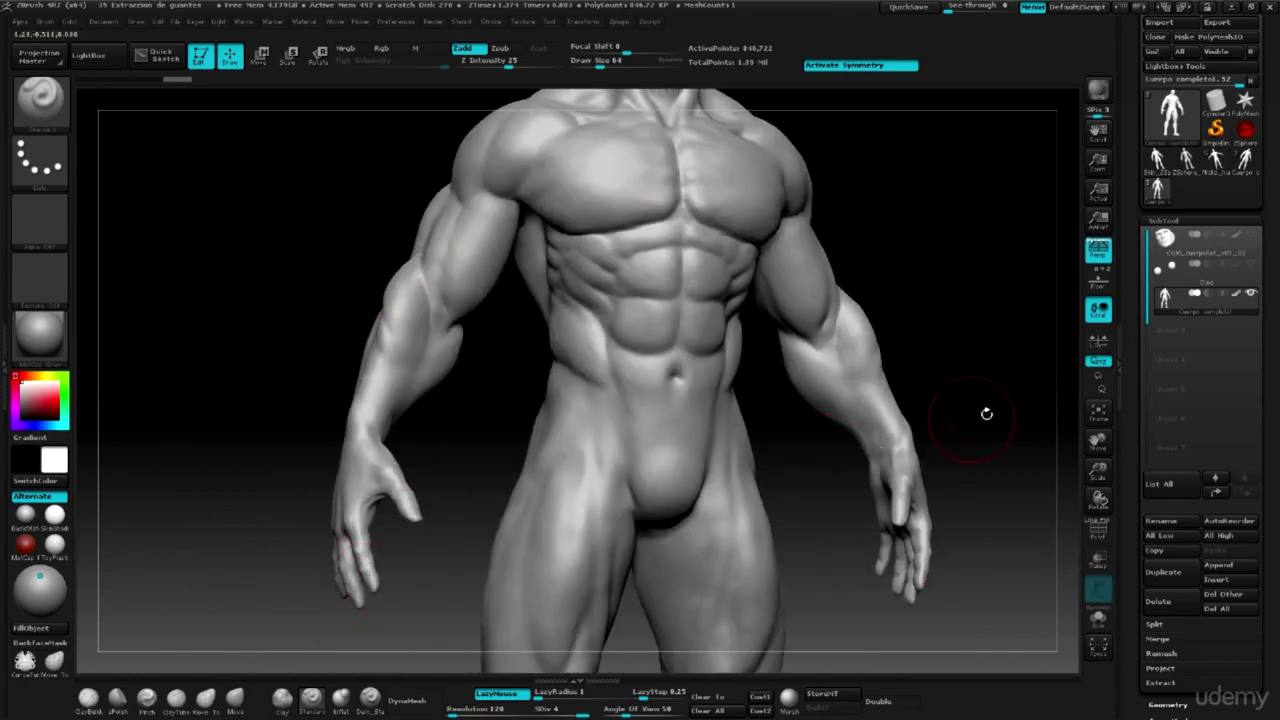
{"action": "left_click_drag", "start_coordinate": [964, 372], "coordinate": [957, 371]}
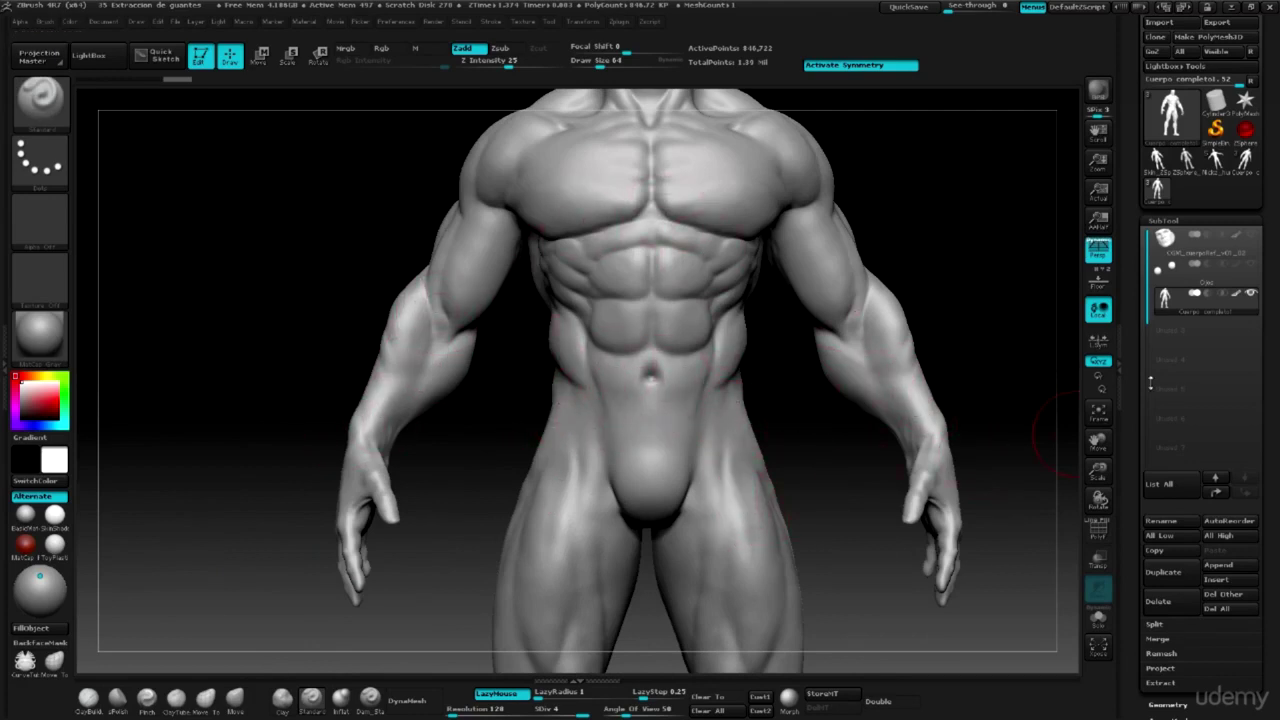
{"action": "left_click", "coordinate": [1099, 344]}
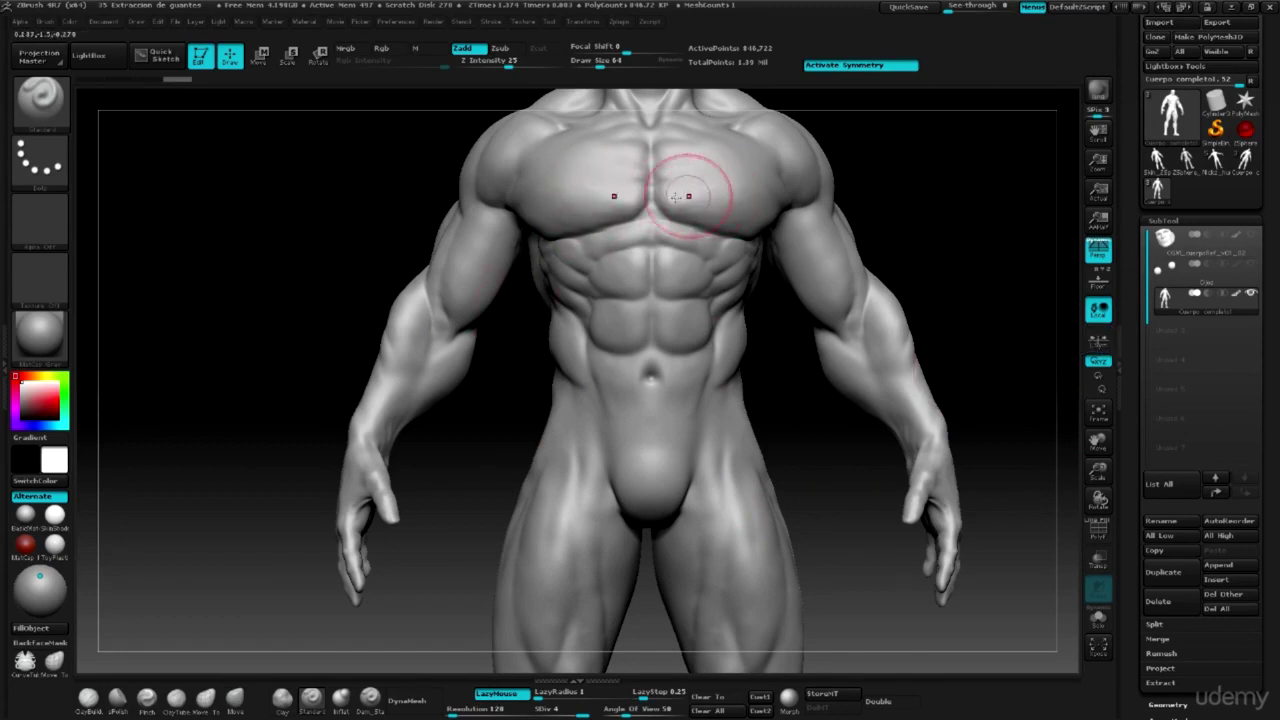
{"action": "mouse_move", "coordinate": [984, 262]}
{"action": "left_mouse_down"}
{"action": "mouse_move", "coordinate": [996, 262]}
{"action": "mouse_move", "coordinate": [988, 271]}
{"action": "left_mouse_up"}
{"action": "left_click_drag", "start_coordinate": [966, 325], "coordinate": [960, 324], "text": "shift"}
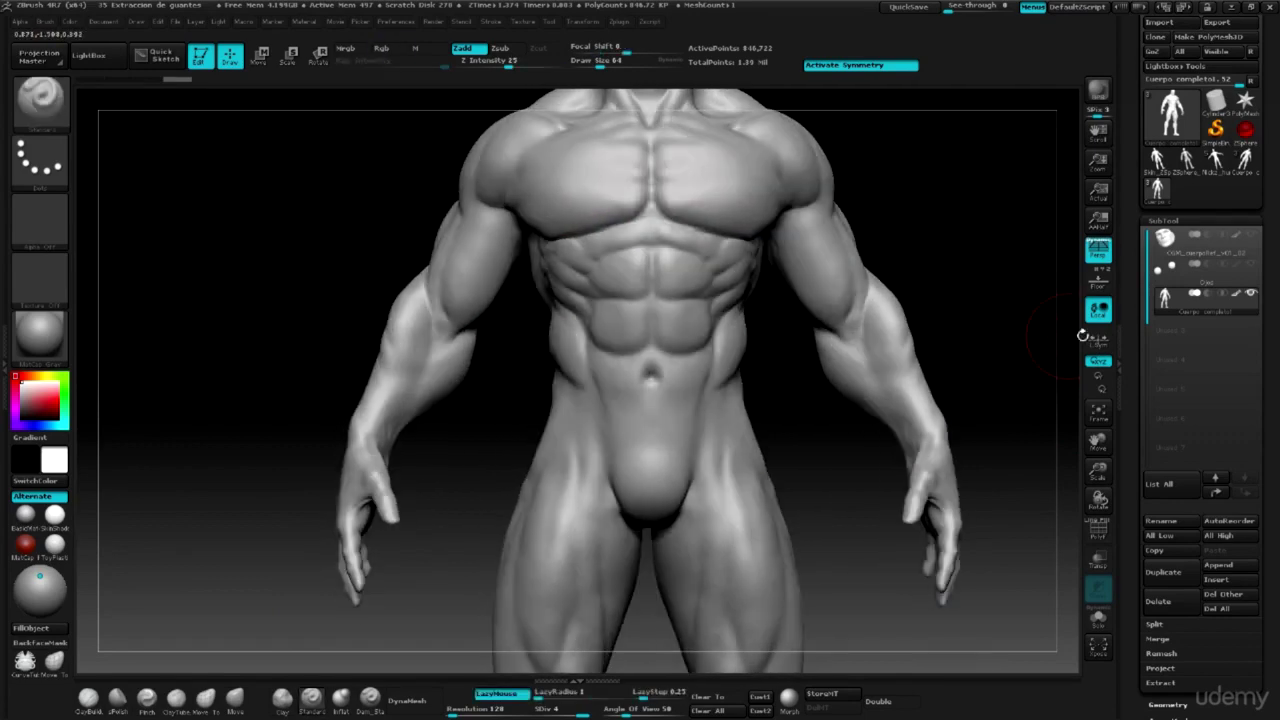
Open the body's Geometry position settings and check its X position to verify that it is centred for symmetry.
{"action": "left_click_drag", "start_coordinate": [1140, 497], "coordinate": [1139, 403]}
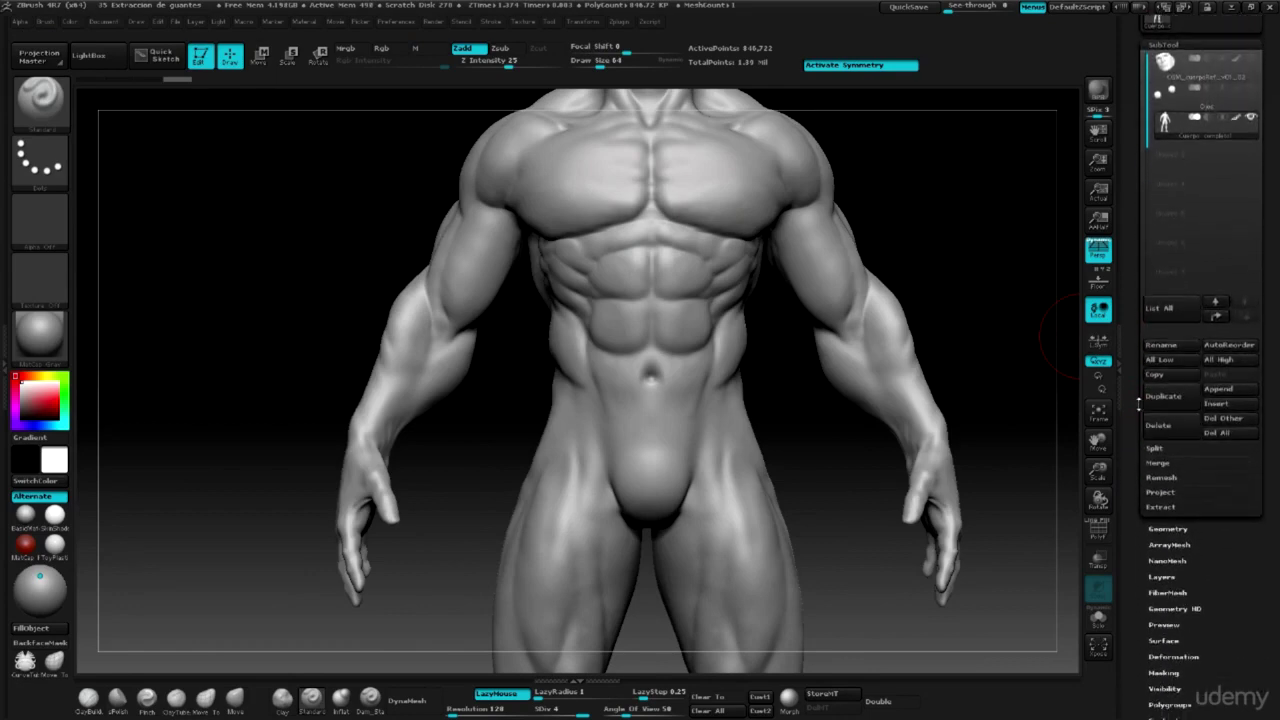
{"action": "left_click", "coordinate": [1180, 530]}
{"action": "left_click_drag", "start_coordinate": [1138, 515], "coordinate": [1137, 384]}
{"action": "left_click", "coordinate": [1164, 358]}
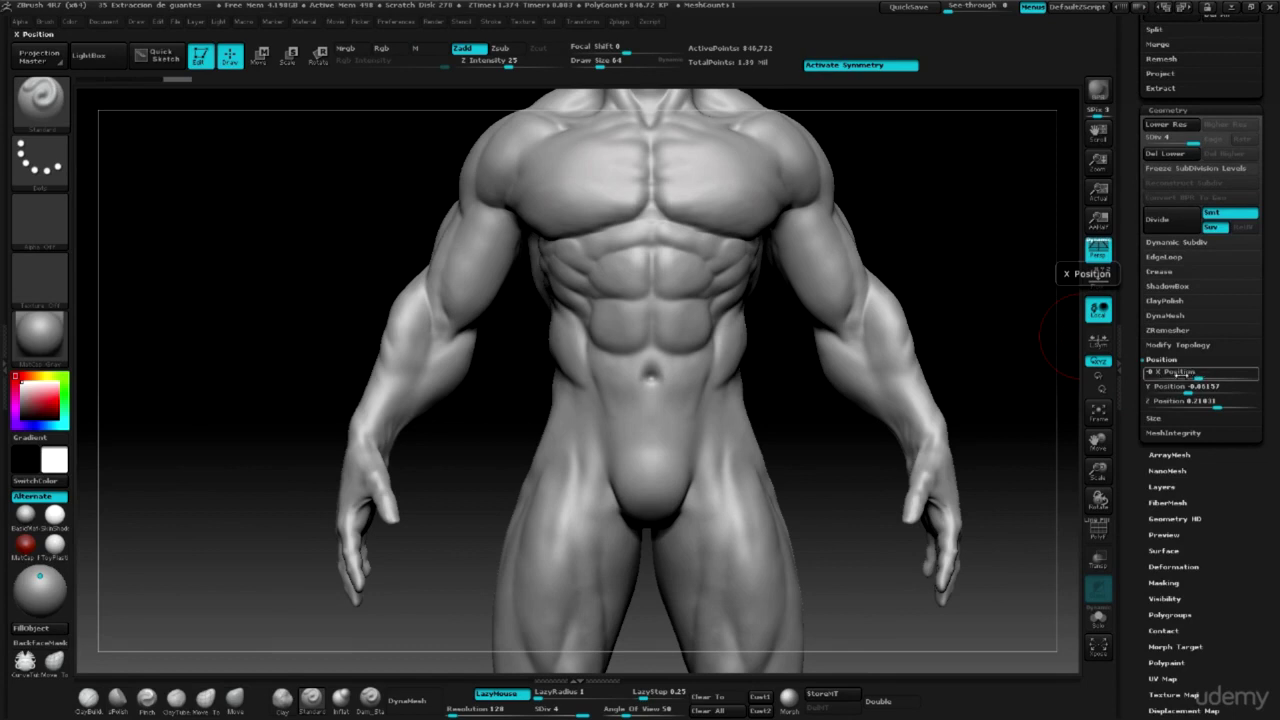
{"action": "left_click", "coordinate": [1196, 376]}
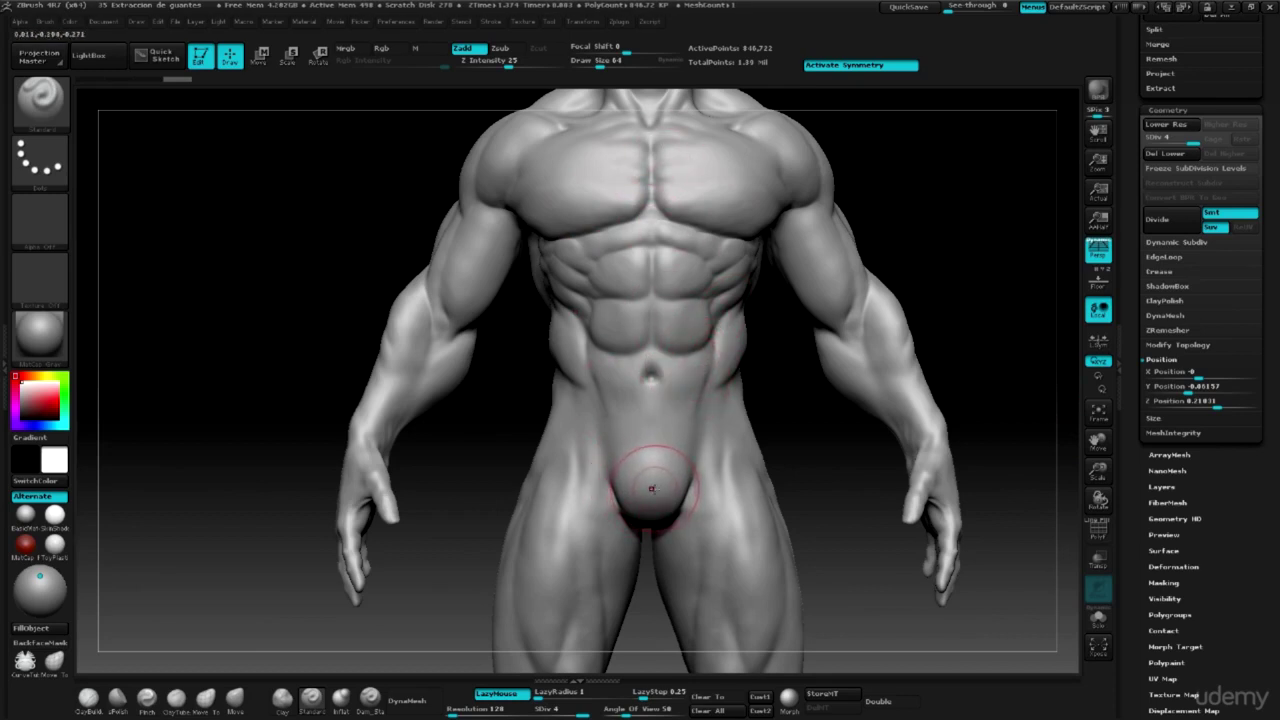
{"action": "key", "text": "ctrl+z"}
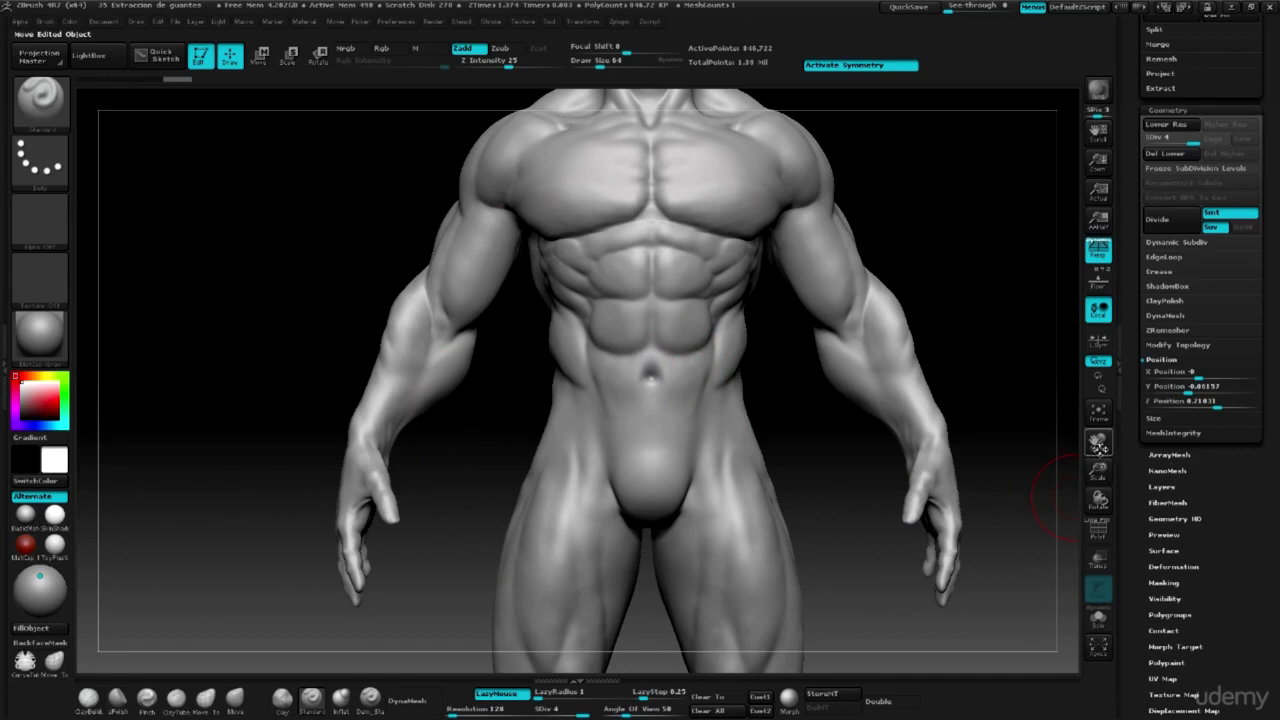
Frame both arms and hands from the front and make SelectLasso the active selection brush.
{"action": "left_click_drag", "start_coordinate": [1099, 474], "coordinate": [1108, 440]}
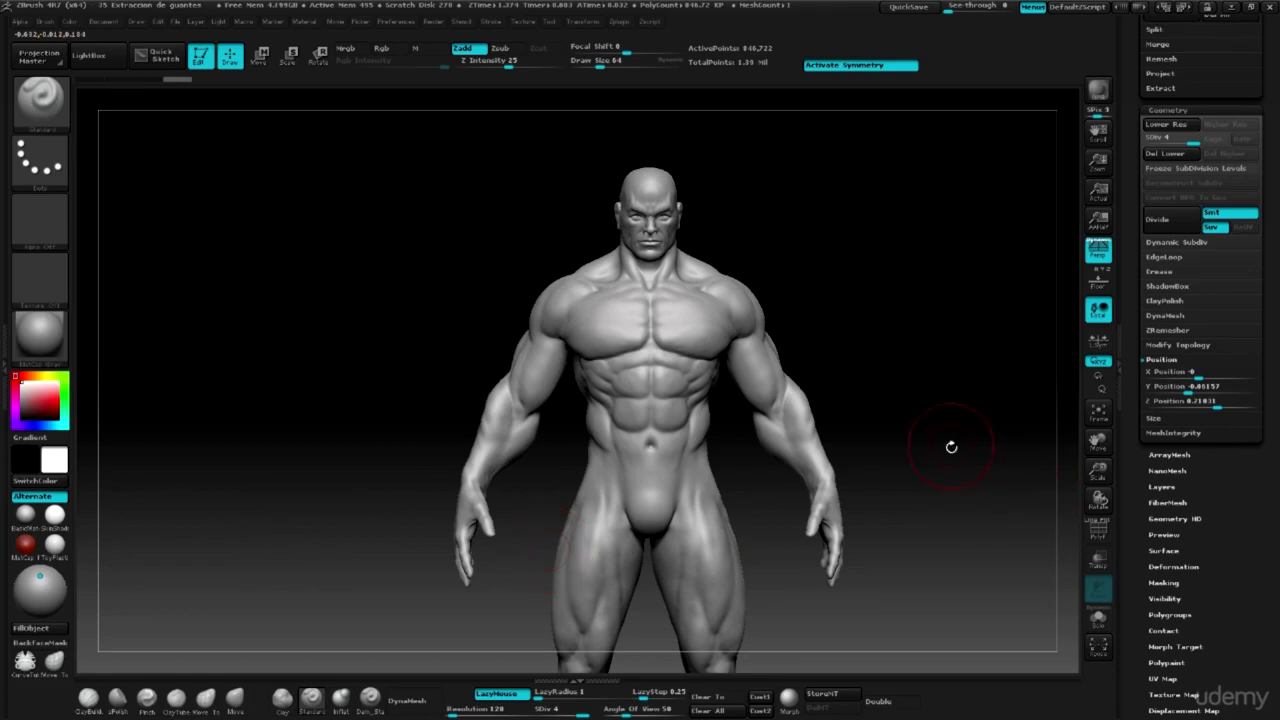
{"action": "left_click_drag", "start_coordinate": [911, 471], "coordinate": [914, 400], "text": "alt"}
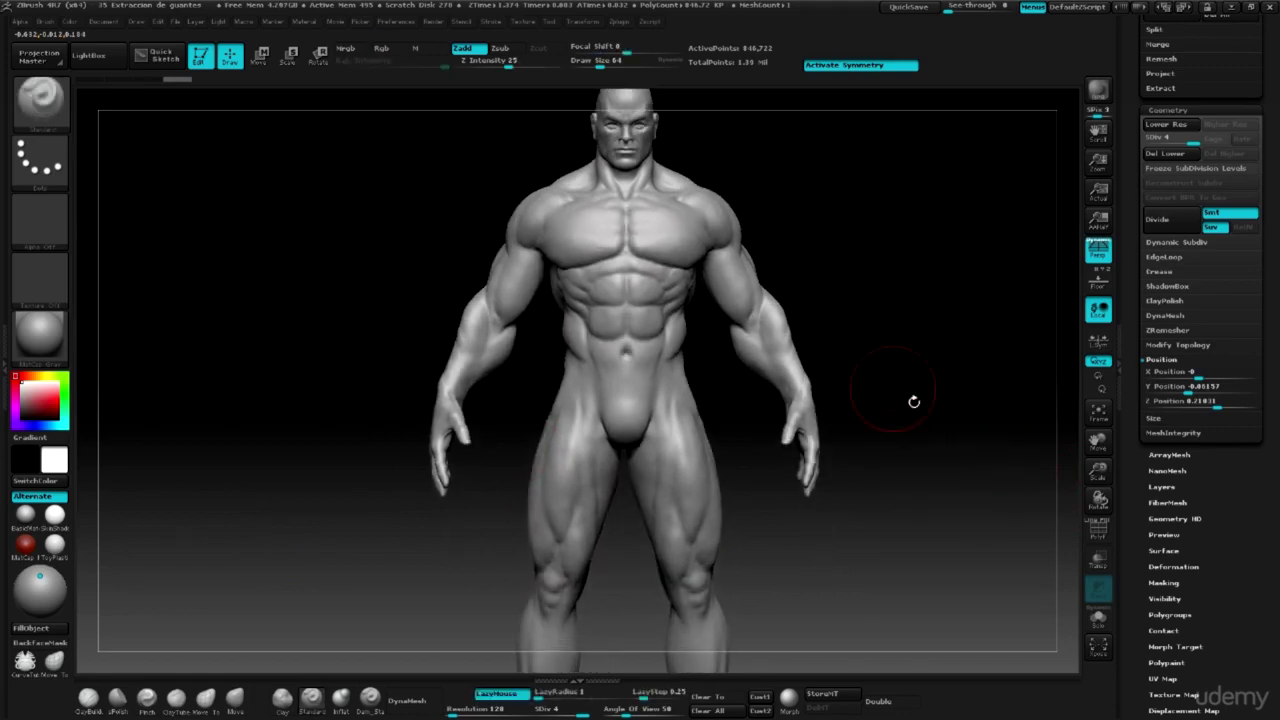
{"action": "left_click_drag", "start_coordinate": [1112, 474], "coordinate": [1096, 525]}
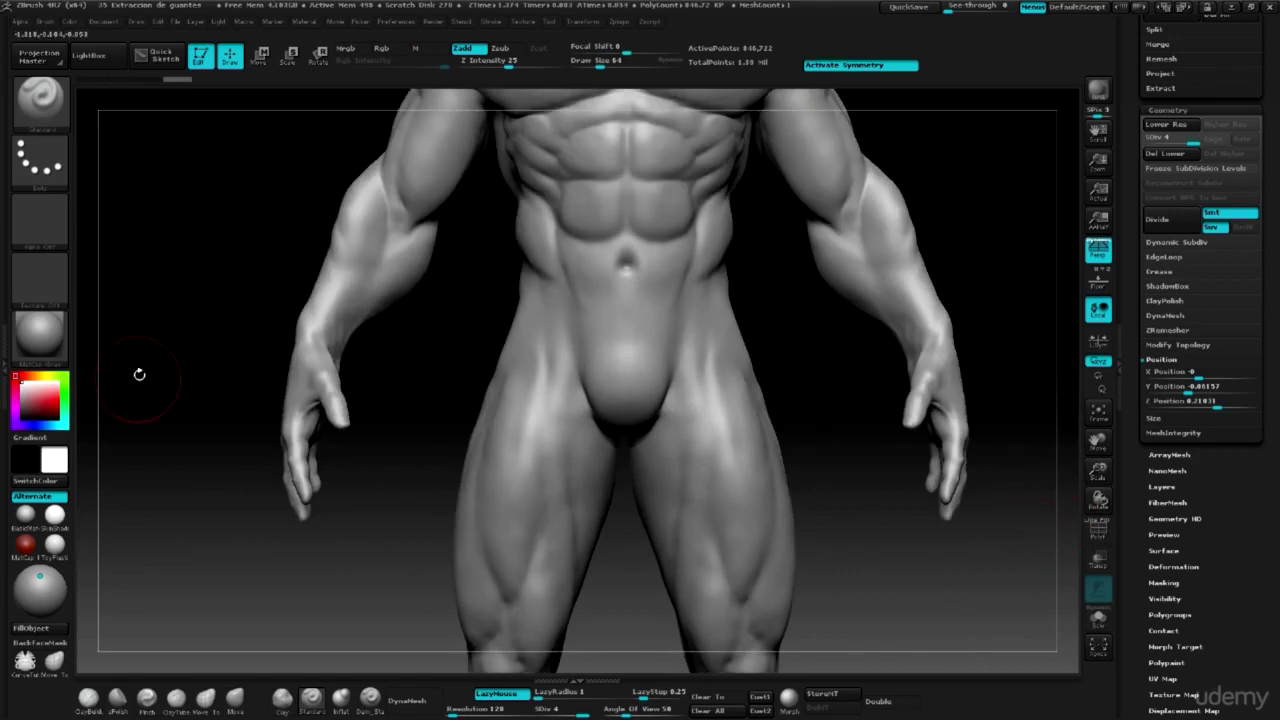
{"action": "key", "text": "ctrl"}
{"action": "left_click", "coordinate": [43, 117]}
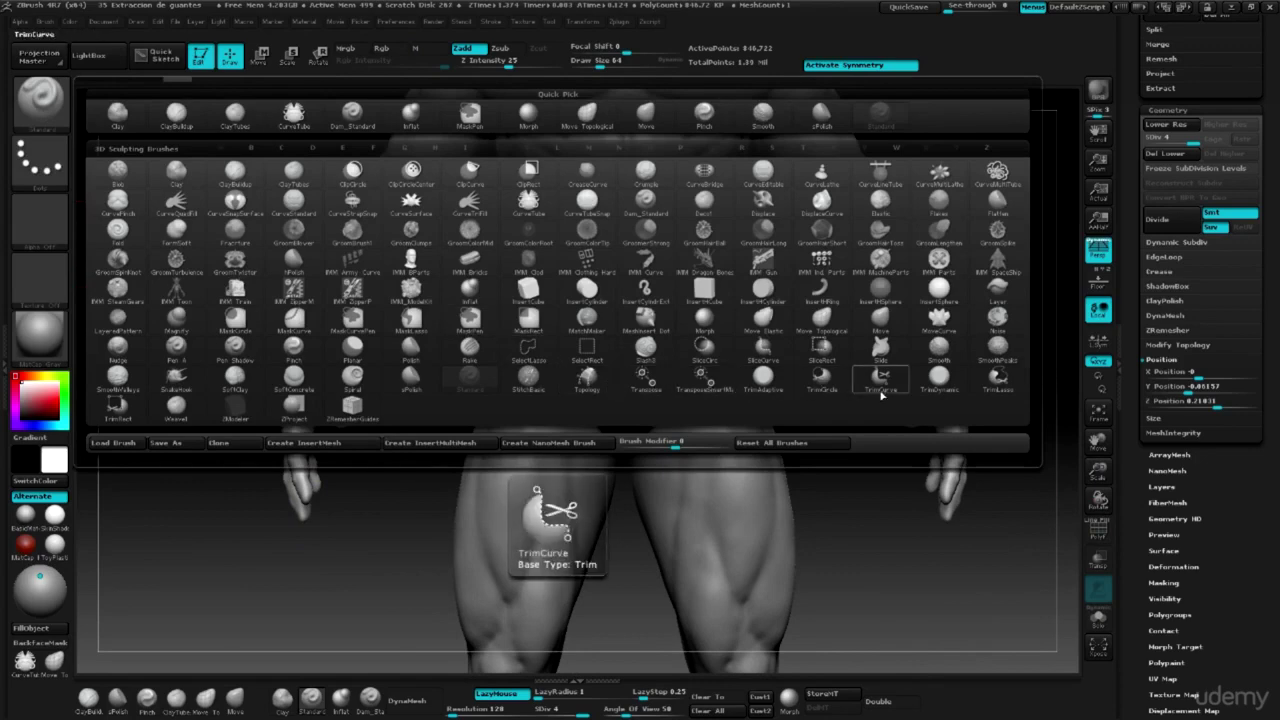
{"action": "left_click", "coordinate": [529, 350]}
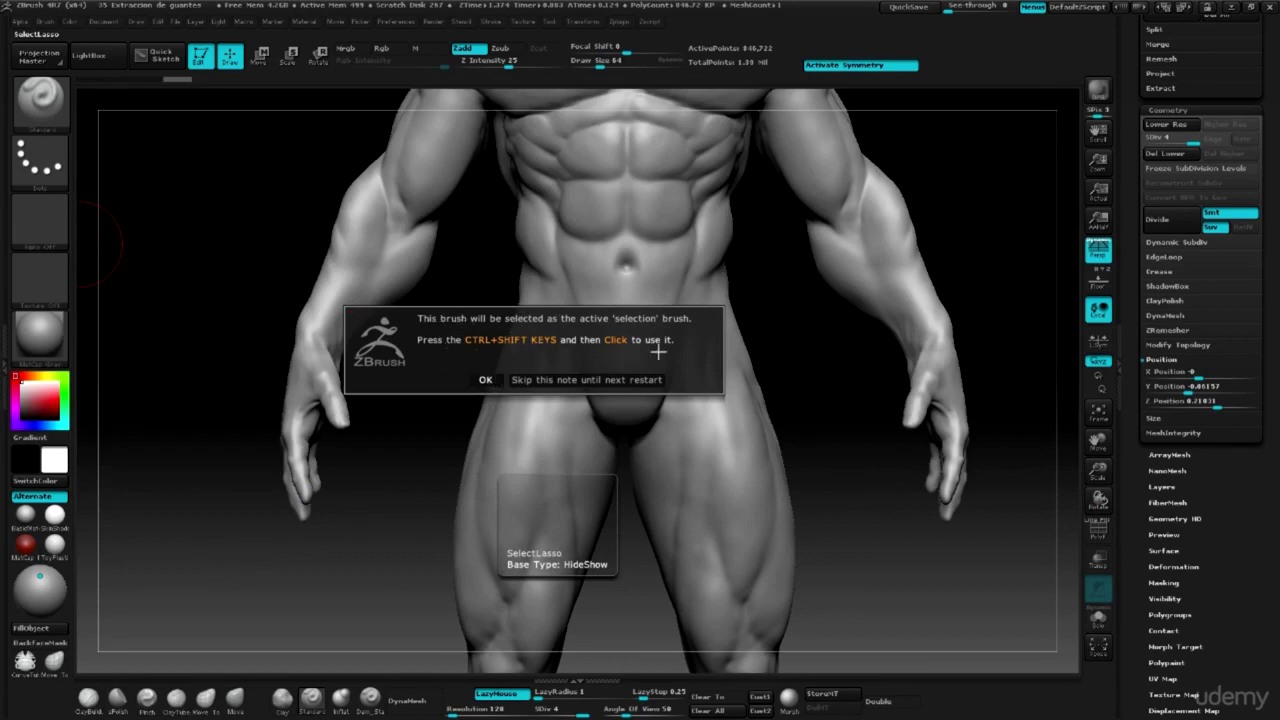
{"action": "left_click", "coordinate": [486, 380]}
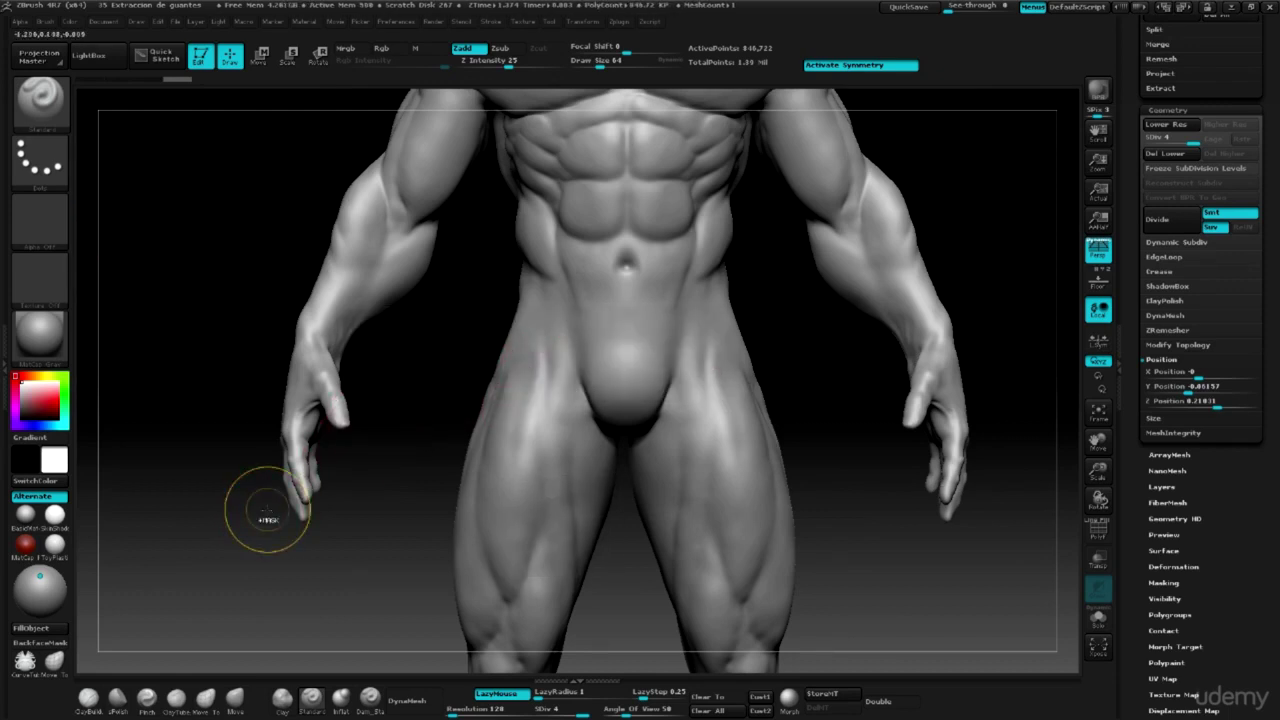
Try to enclose one hand and forearm of the body with a SelectLasso selection.
{"action": "key", "text": "ctrl+shift"}
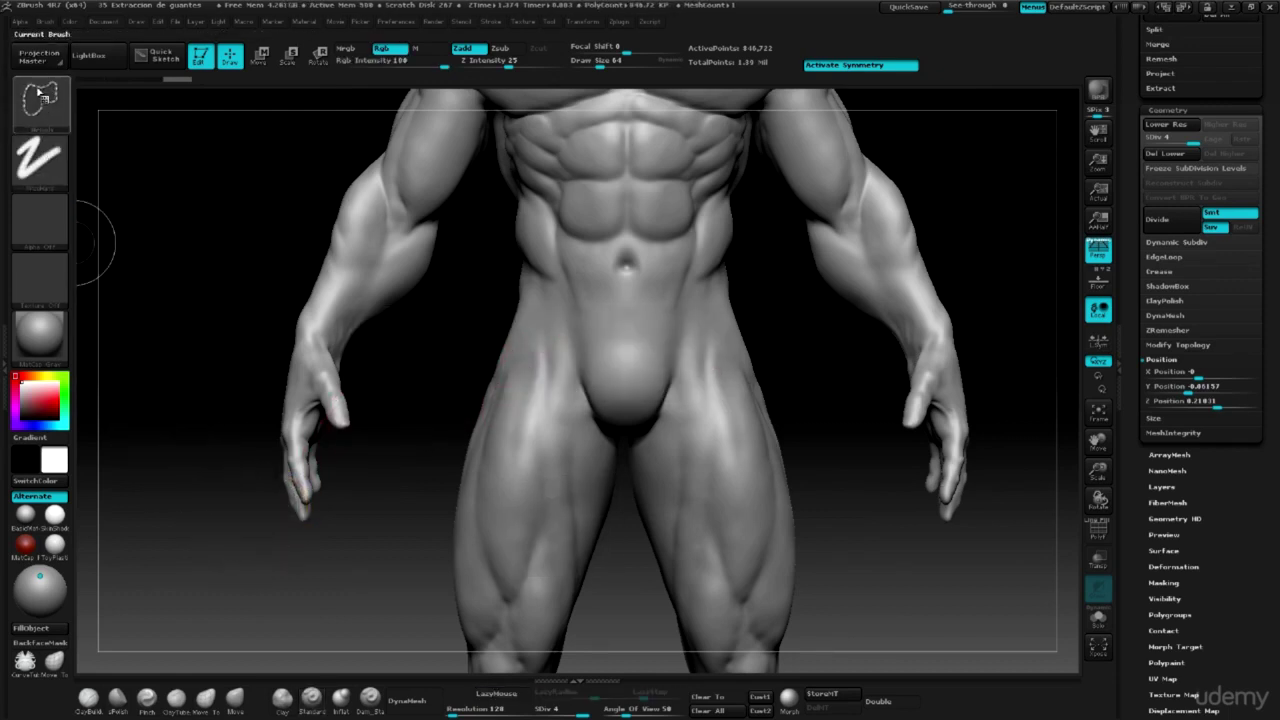
{"action": "left_click_drag", "start_coordinate": [269, 563], "coordinate": [214, 275], "text": "ctrl+shift"}
{"action": "key", "text": "ctrl"}
{"action": "key", "text": "ctrl+shift"}
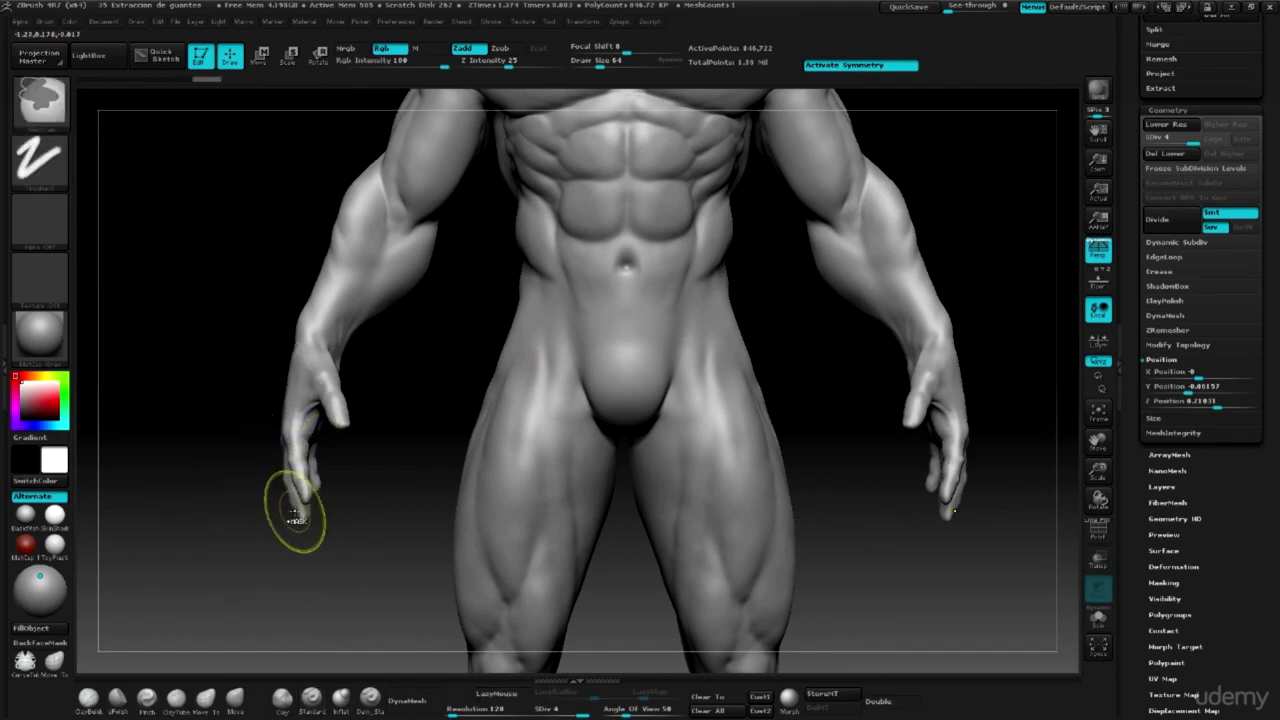
{"action": "key", "text": "ctrl+shift"}
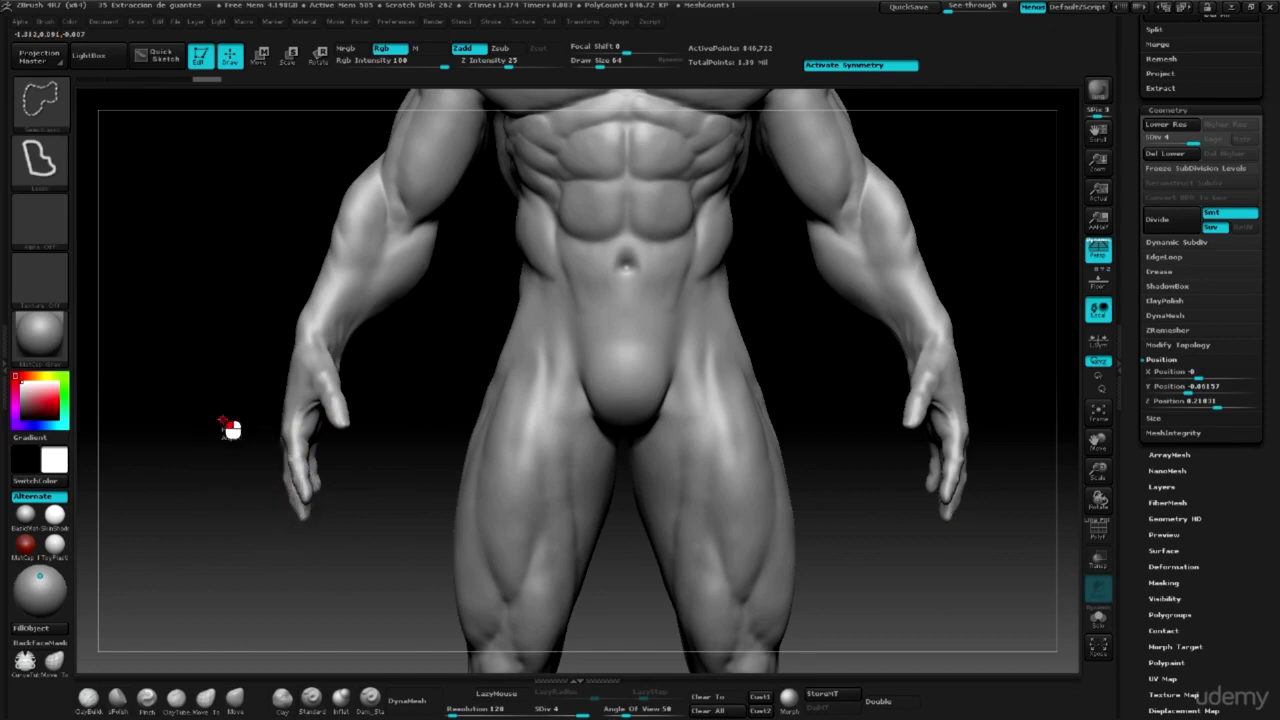
{"action": "mouse_move", "coordinate": [230, 445]}
{"action": "left_mouse_down", "text": "ctrl+shift"}
{"action": "mouse_move", "coordinate": [354, 200]}
{"action": "mouse_move", "coordinate": [486, 257]}
{"action": "mouse_move", "coordinate": [414, 491]}
{"action": "mouse_move", "coordinate": [255, 525]}
{"action": "mouse_move", "coordinate": [334, 530]}
{"action": "left_mouse_up", "text": "ctrl+shift"}
{"action": "left_click", "coordinate": [334, 528], "text": "ctrl+shift"}
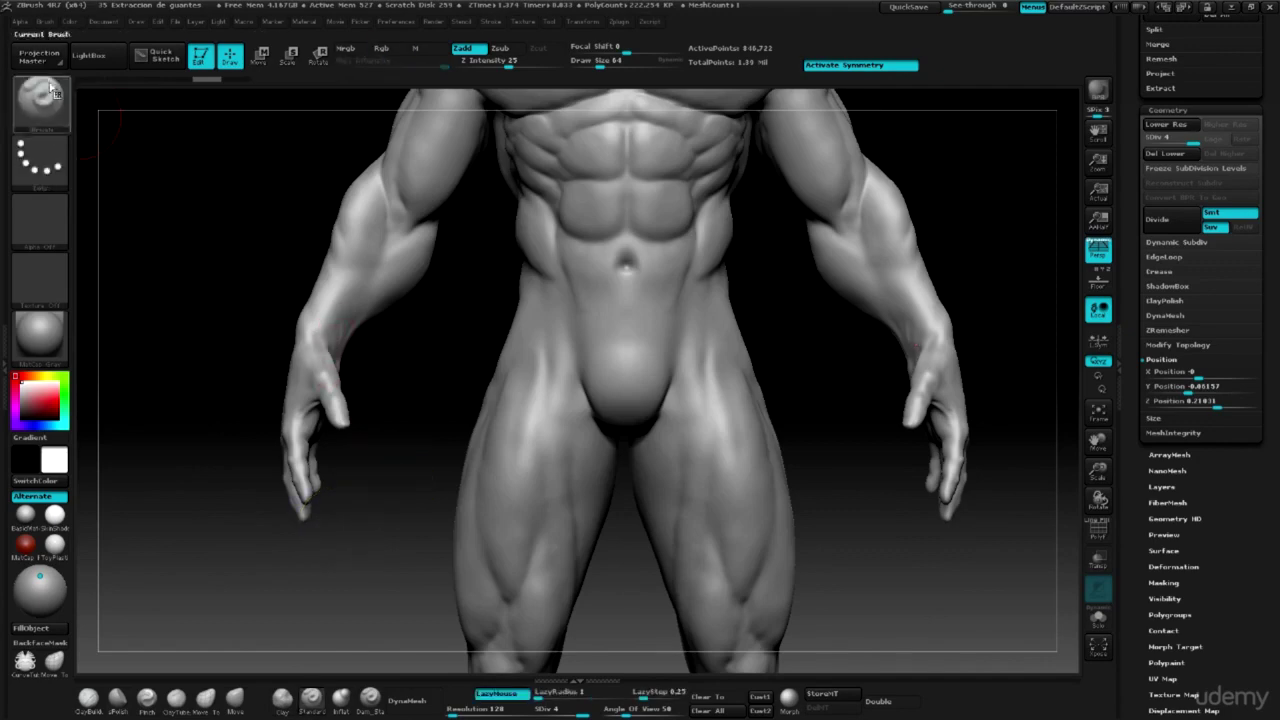
{"action": "left_click", "coordinate": [45, 100]}
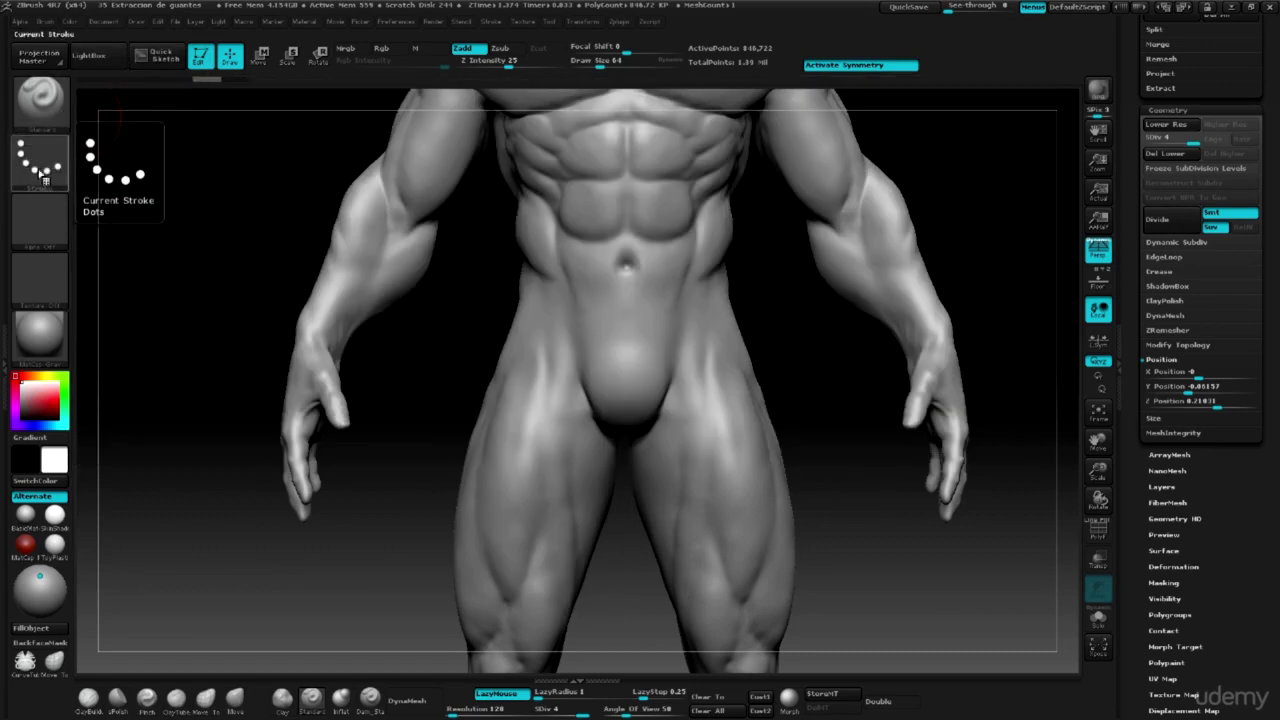
{"action": "left_click", "coordinate": [48, 165]}
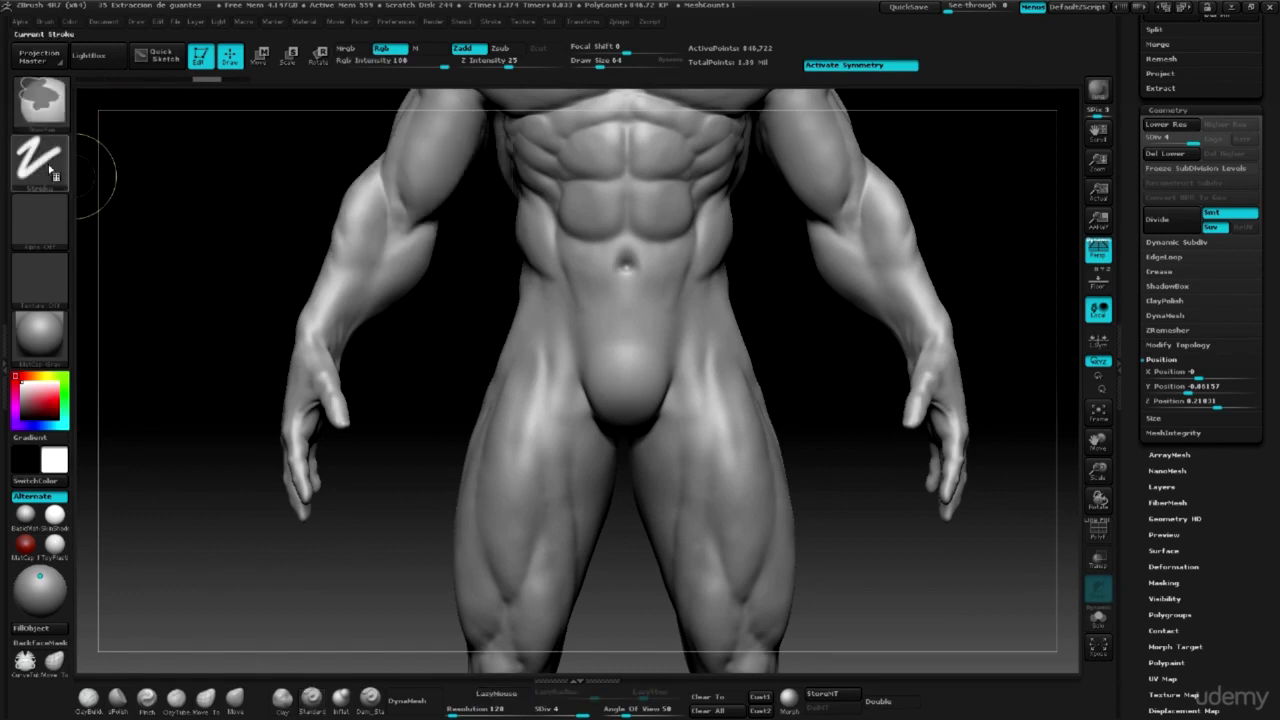
{"action": "left_click", "coordinate": [45, 167], "text": "ctrl"}
{"action": "left_click", "coordinate": [115, 172]}
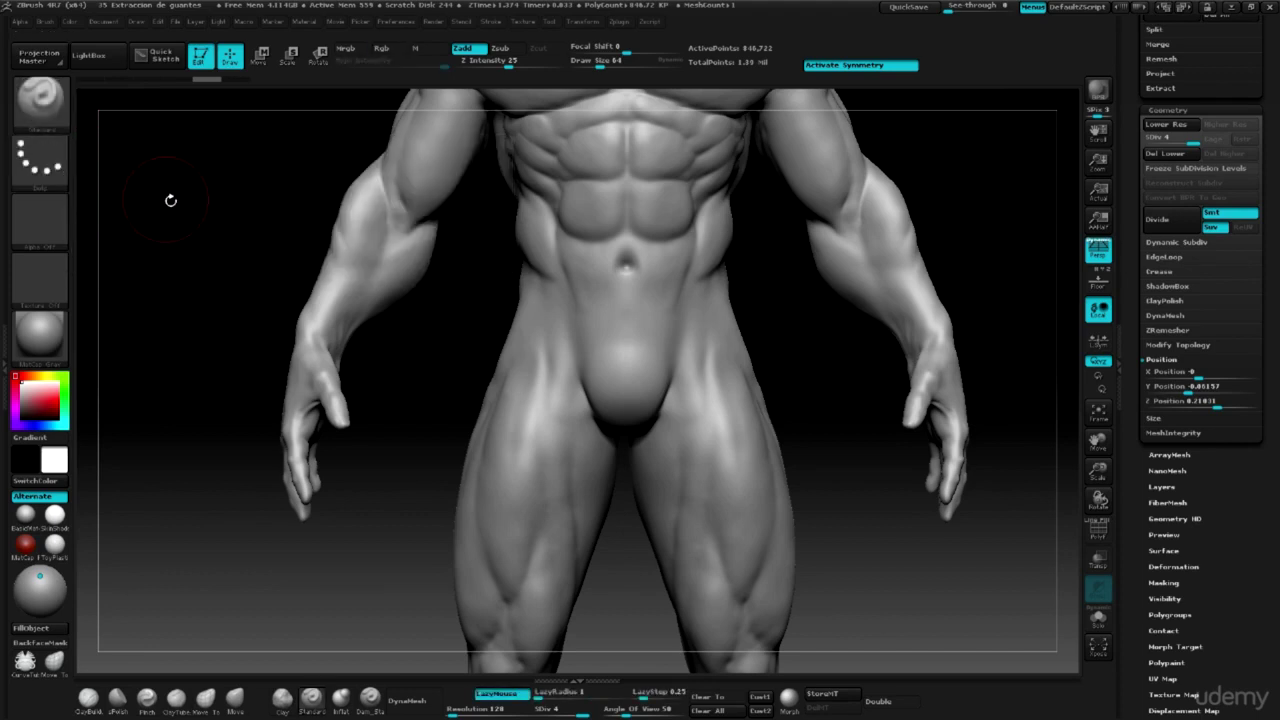
Set the masking brush's stroke to Lasso and mask both hands and forearms symmetrically up to just below the elbows.
{"action": "key", "text": "ctrl"}
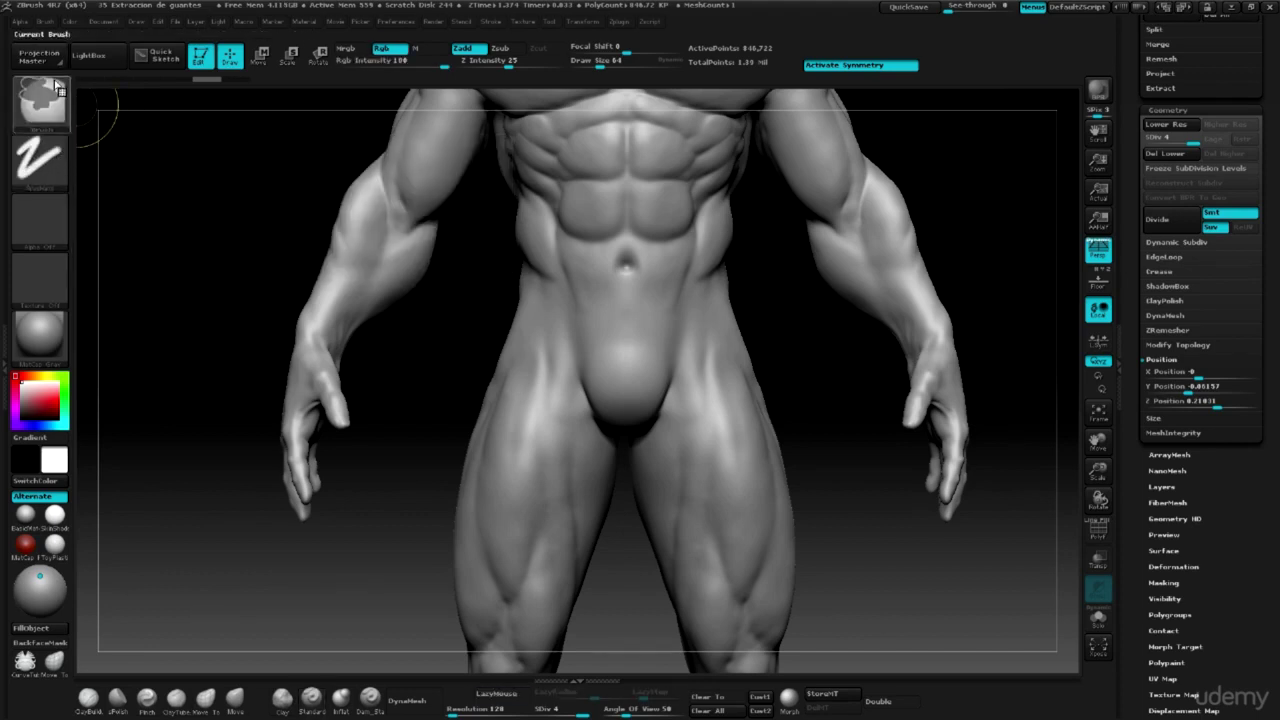
{"action": "left_click", "coordinate": [40, 160]}
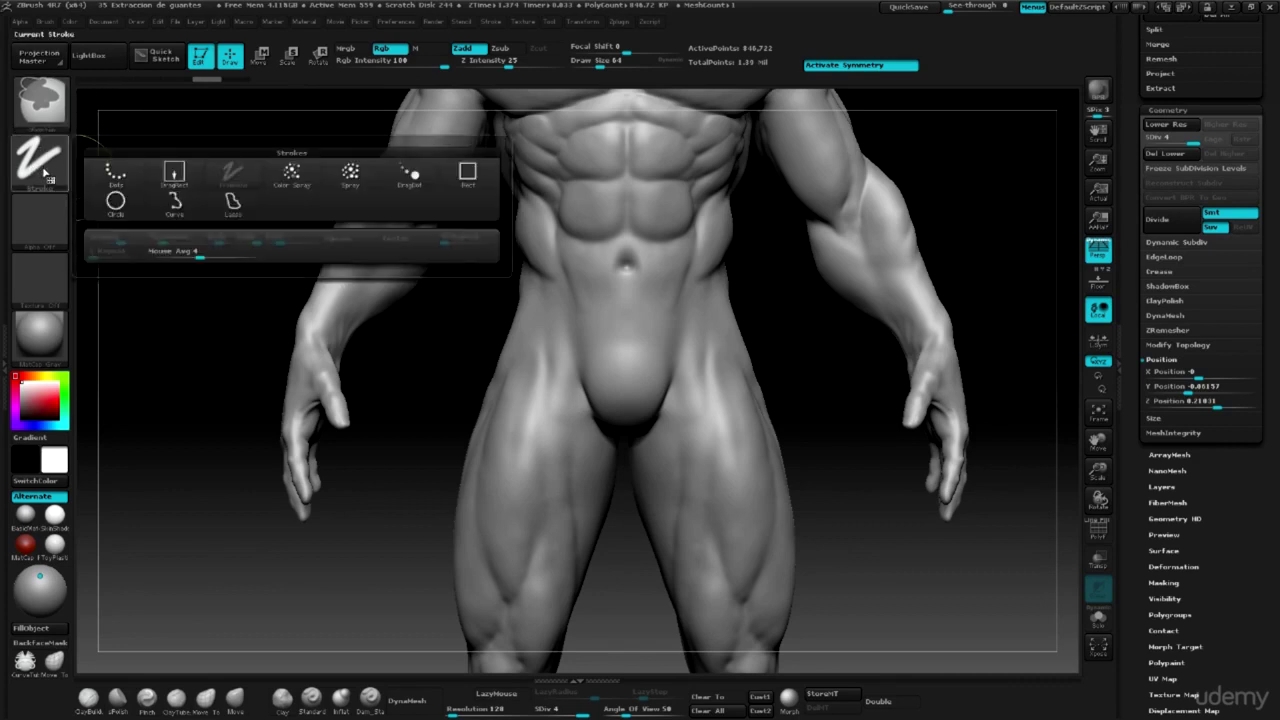
{"action": "left_click", "coordinate": [233, 205]}
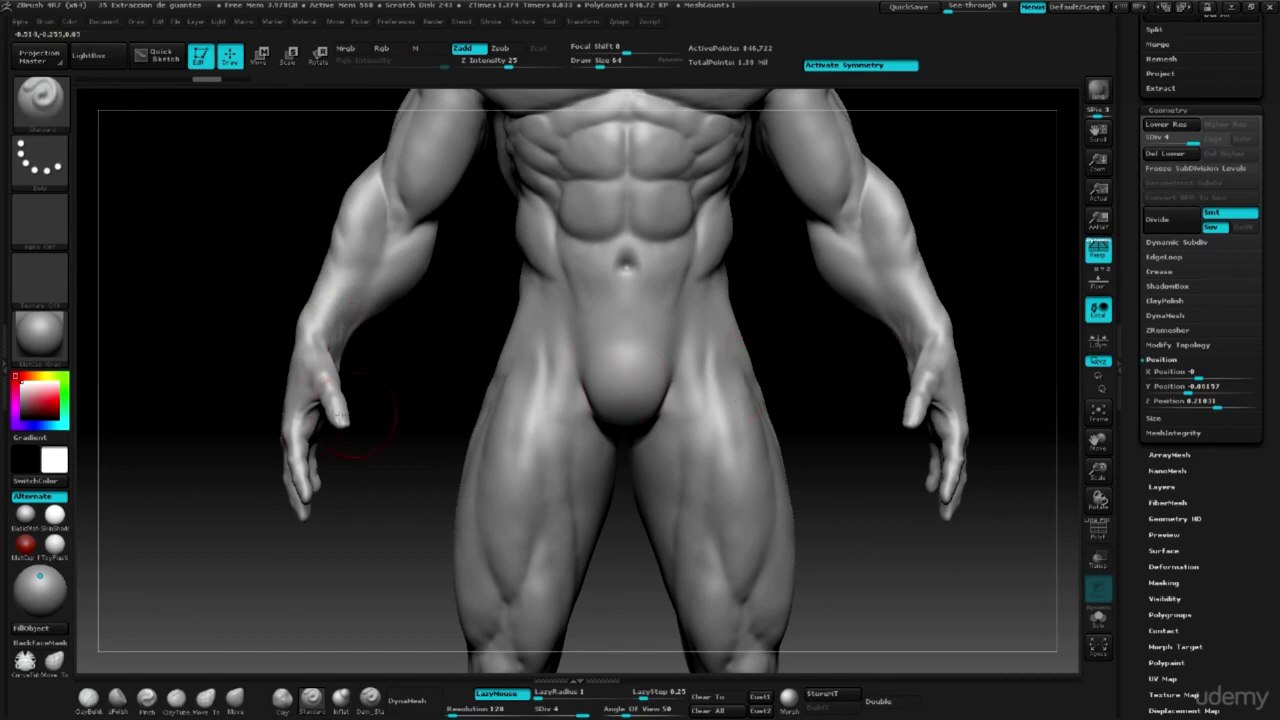
{"action": "key", "text": "ctrl"}
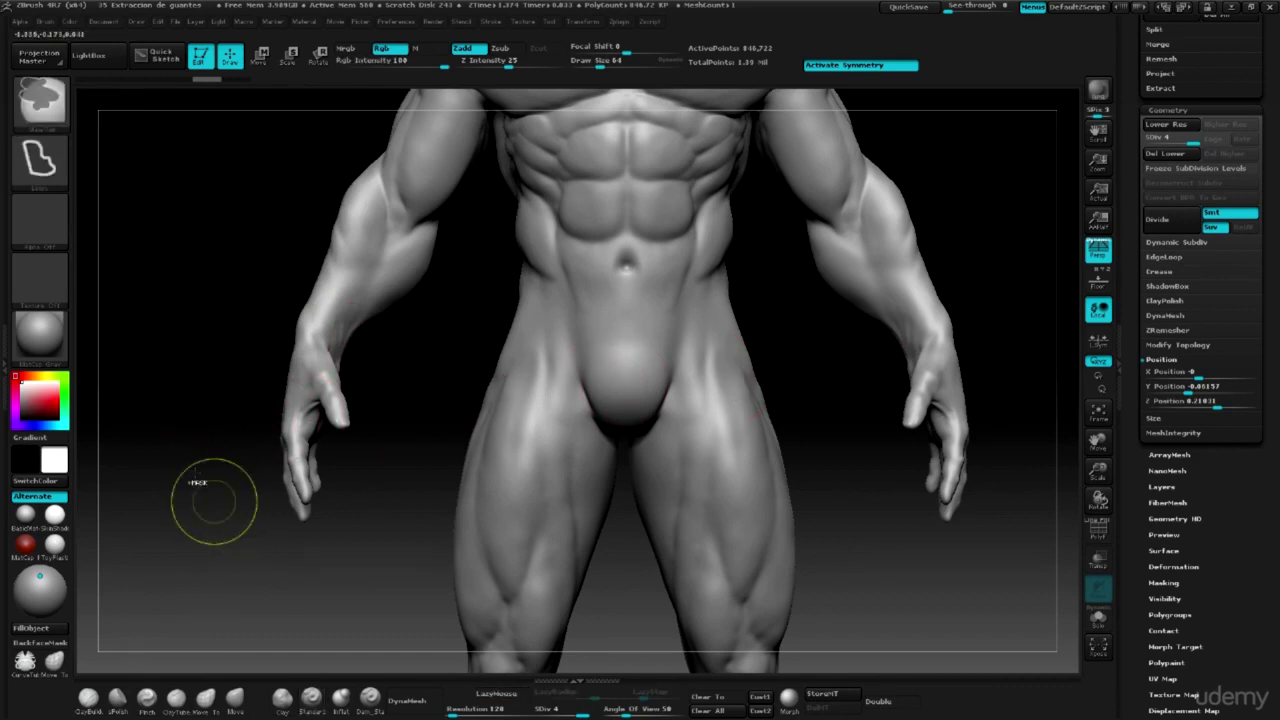
{"action": "mouse_move", "coordinate": [285, 557]}
{"action": "left_mouse_down", "text": "ctrl"}
{"action": "mouse_move", "coordinate": [257, 366]}
{"action": "mouse_move", "coordinate": [317, 203]}
{"action": "mouse_move", "coordinate": [354, 151]}
{"action": "mouse_move", "coordinate": [376, 152]}
{"action": "mouse_move", "coordinate": [401, 241]}
{"action": "mouse_move", "coordinate": [434, 257]}
{"action": "mouse_move", "coordinate": [463, 249]}
{"action": "mouse_move", "coordinate": [459, 368]}
{"action": "mouse_move", "coordinate": [382, 470]}
{"action": "left_mouse_up", "text": "ctrl"}
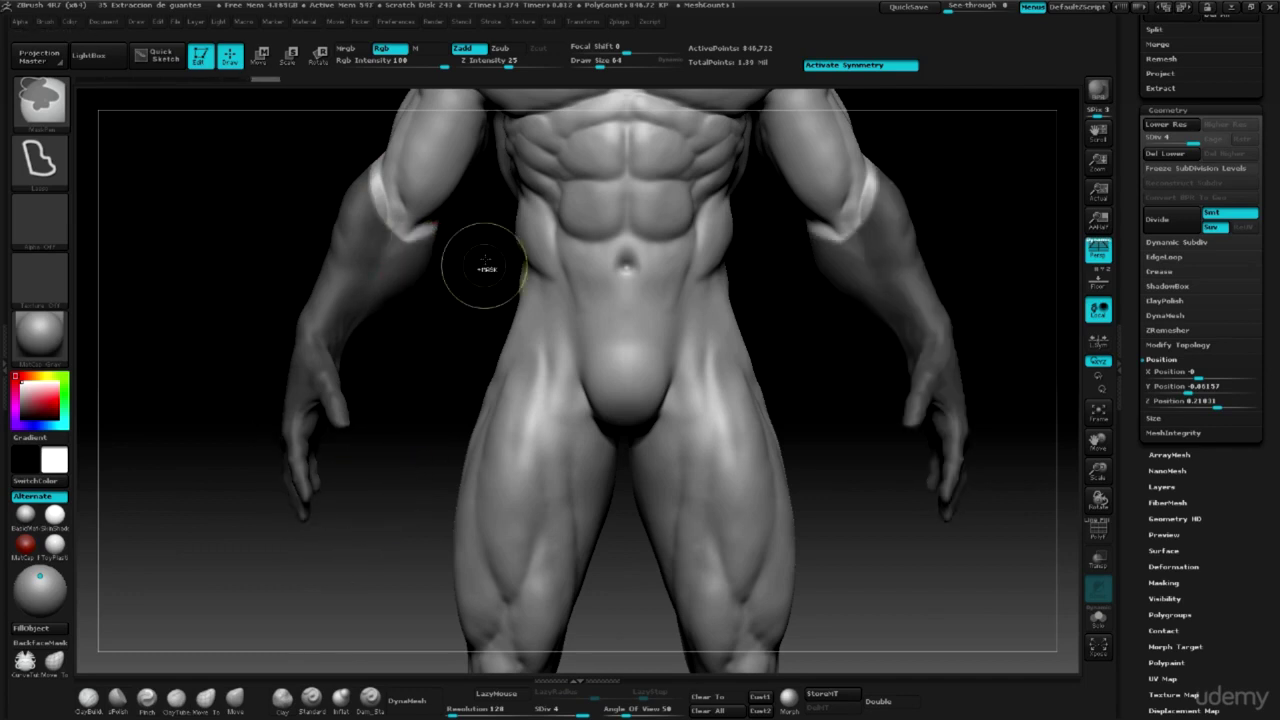
{"action": "mouse_move", "coordinate": [448, 235]}
{"action": "left_mouse_down", "text": "ctrl"}
{"action": "mouse_move", "coordinate": [398, 238]}
{"action": "mouse_move", "coordinate": [361, 260]}
{"action": "left_mouse_up", "text": "ctrl"}
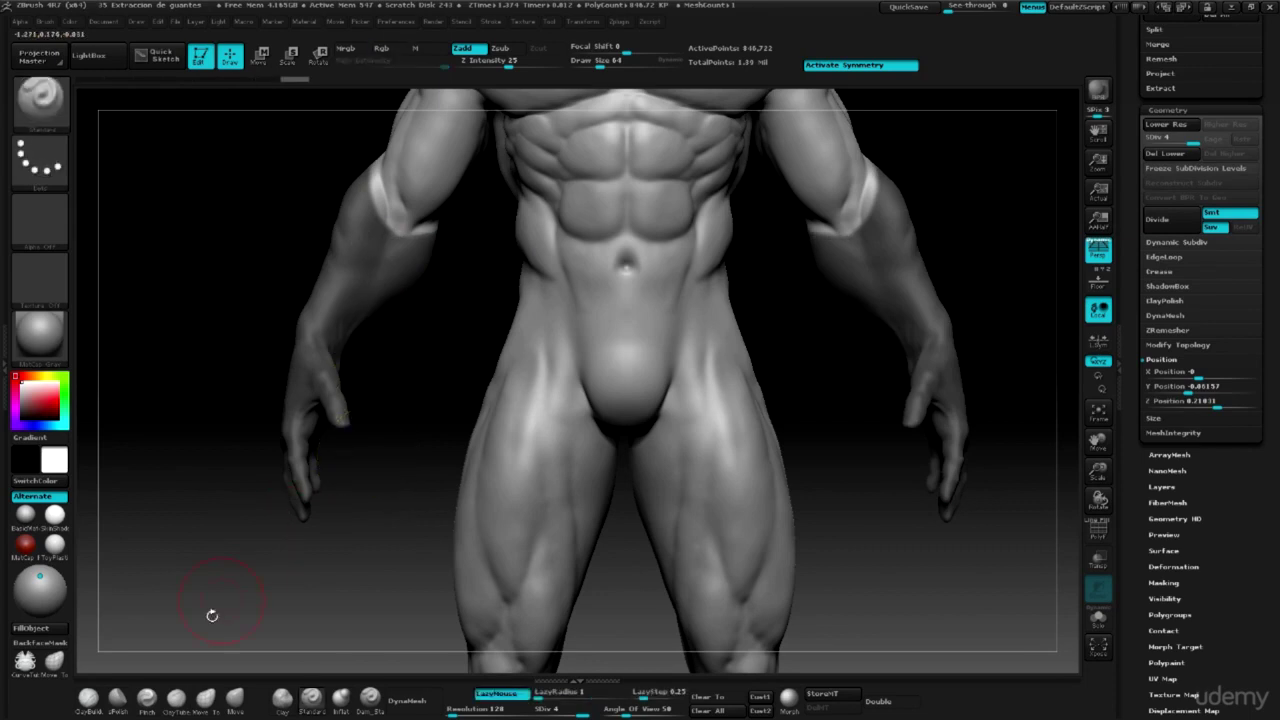
Switch to Windows Explorer and open the Vistas folder of character reference images inside Vol 4 Superheroes > Reference.
{"action": "key", "text": "alt+Tab"}
{"action": "key", "text": "alt+Tab"}
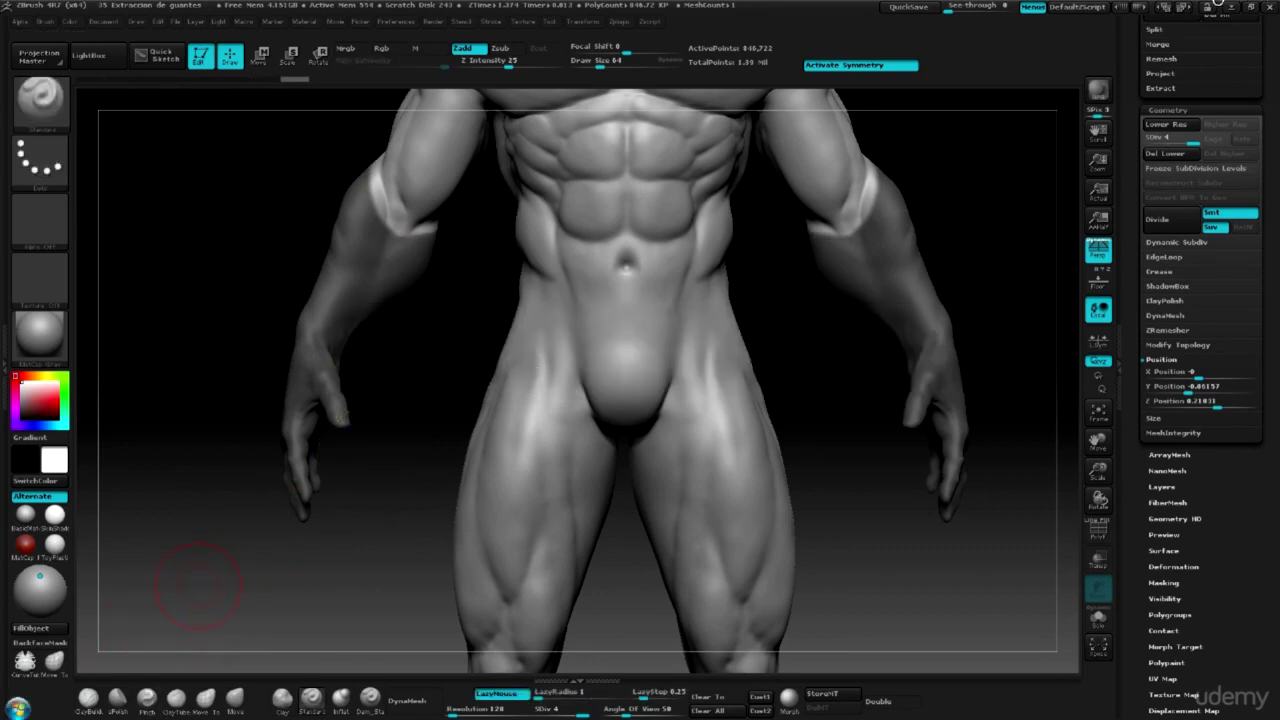
{"action": "left_click", "coordinate": [1234, 8]}
{"action": "left_click", "coordinate": [559, 423]}
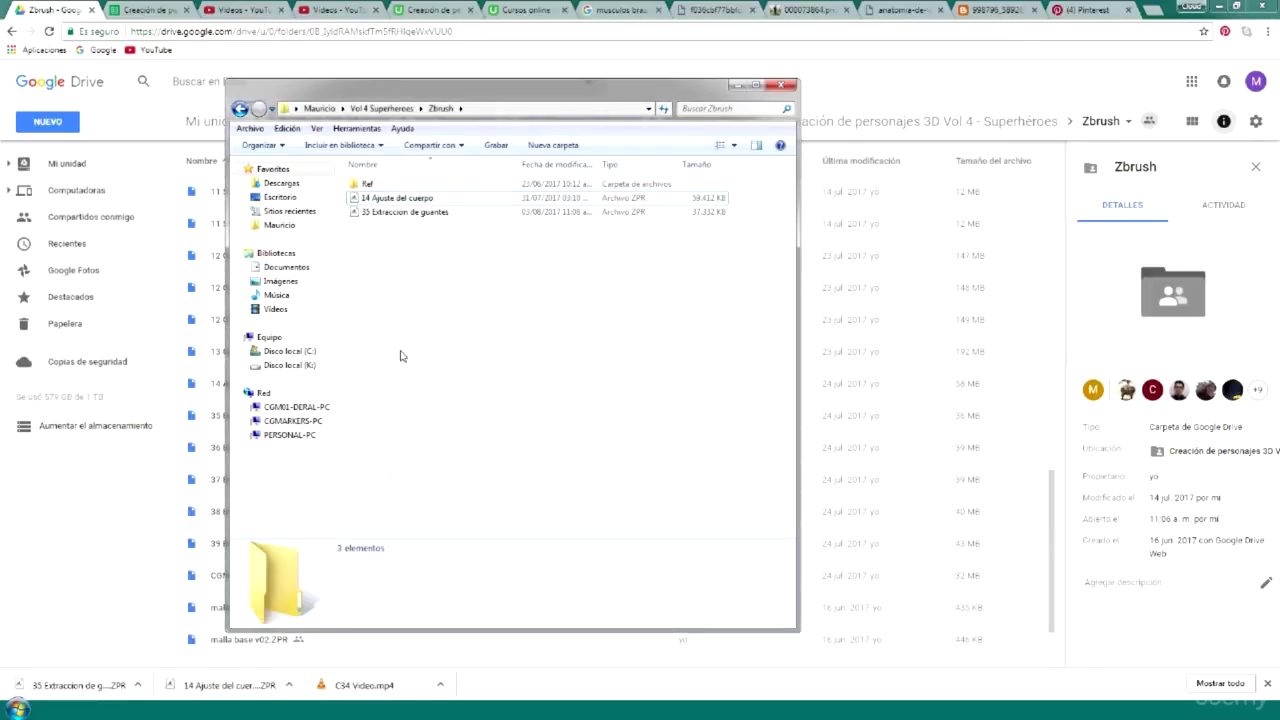
{"action": "left_click", "coordinate": [239, 109]}
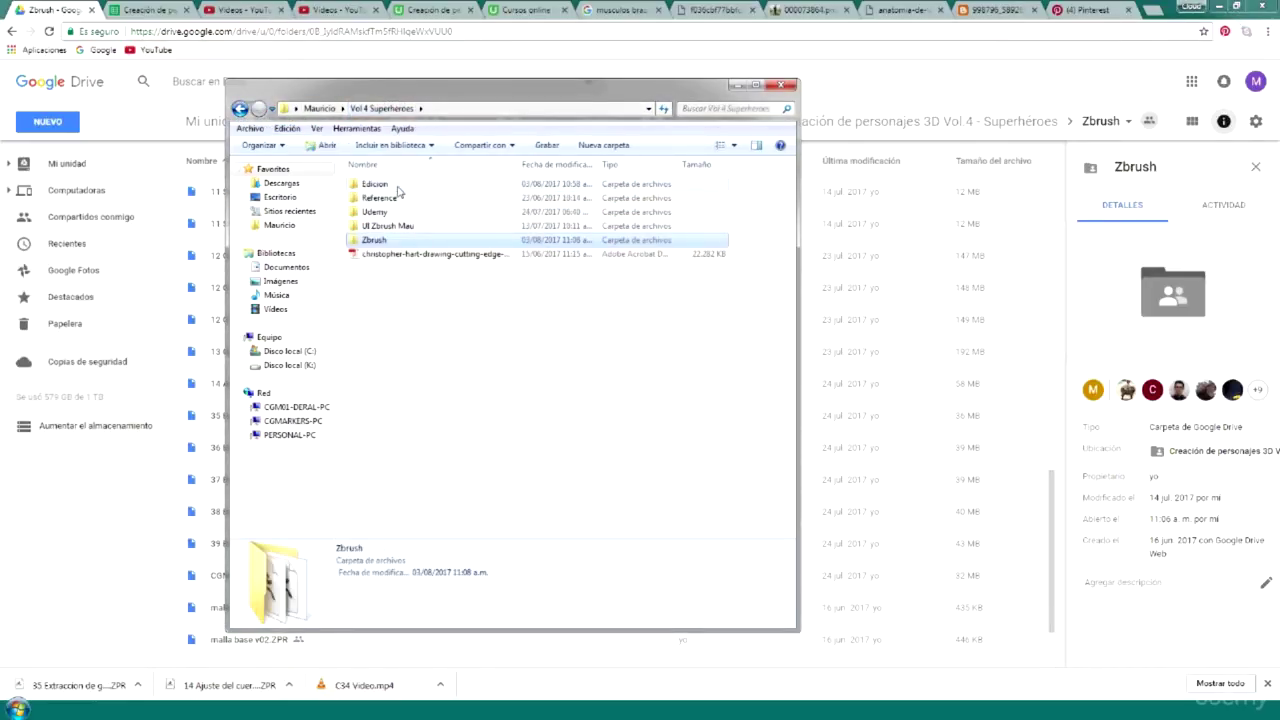
{"action": "double_click", "coordinate": [388, 211]}
{"action": "key", "text": "BackSpace"}
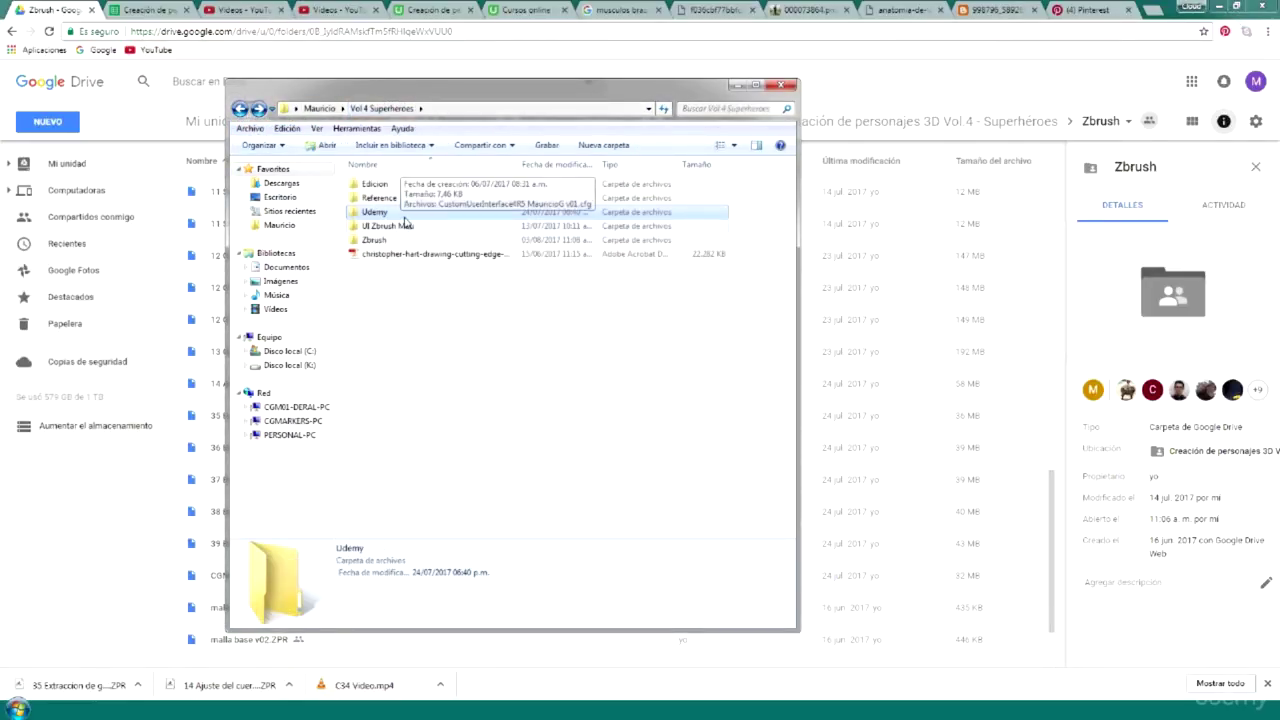
{"action": "double_click", "coordinate": [380, 197]}
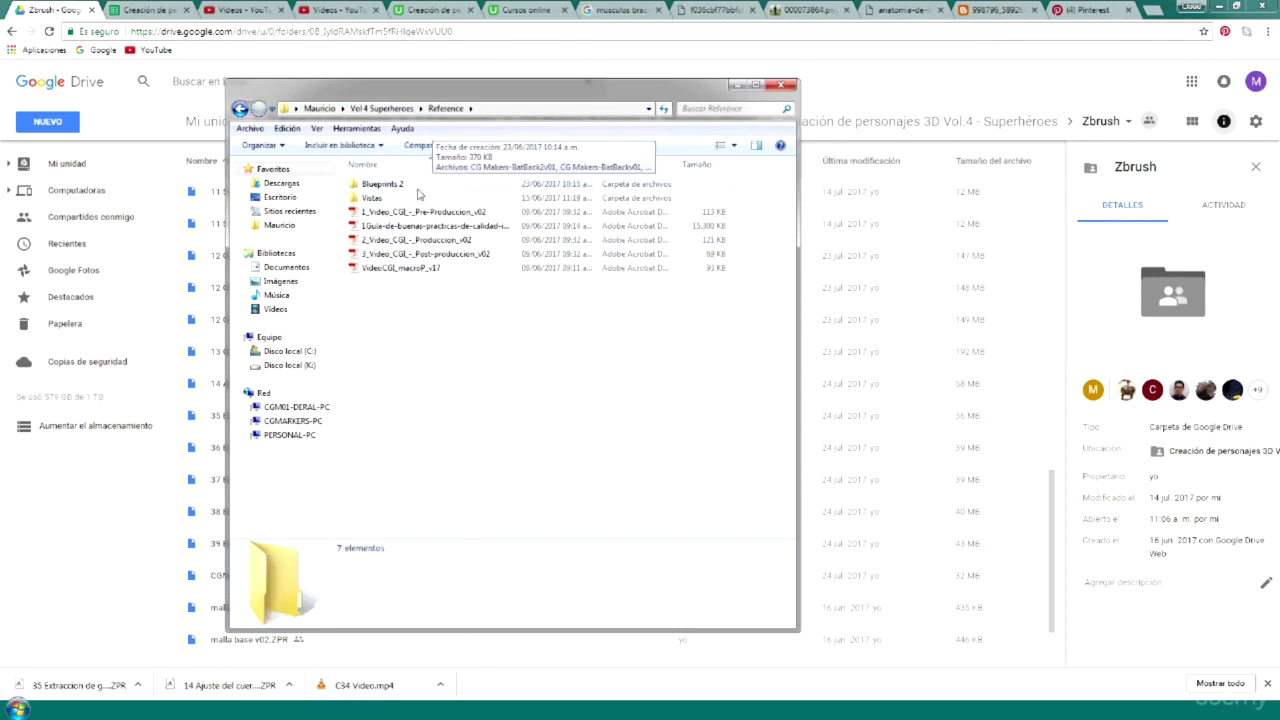
{"action": "double_click", "coordinate": [411, 199]}
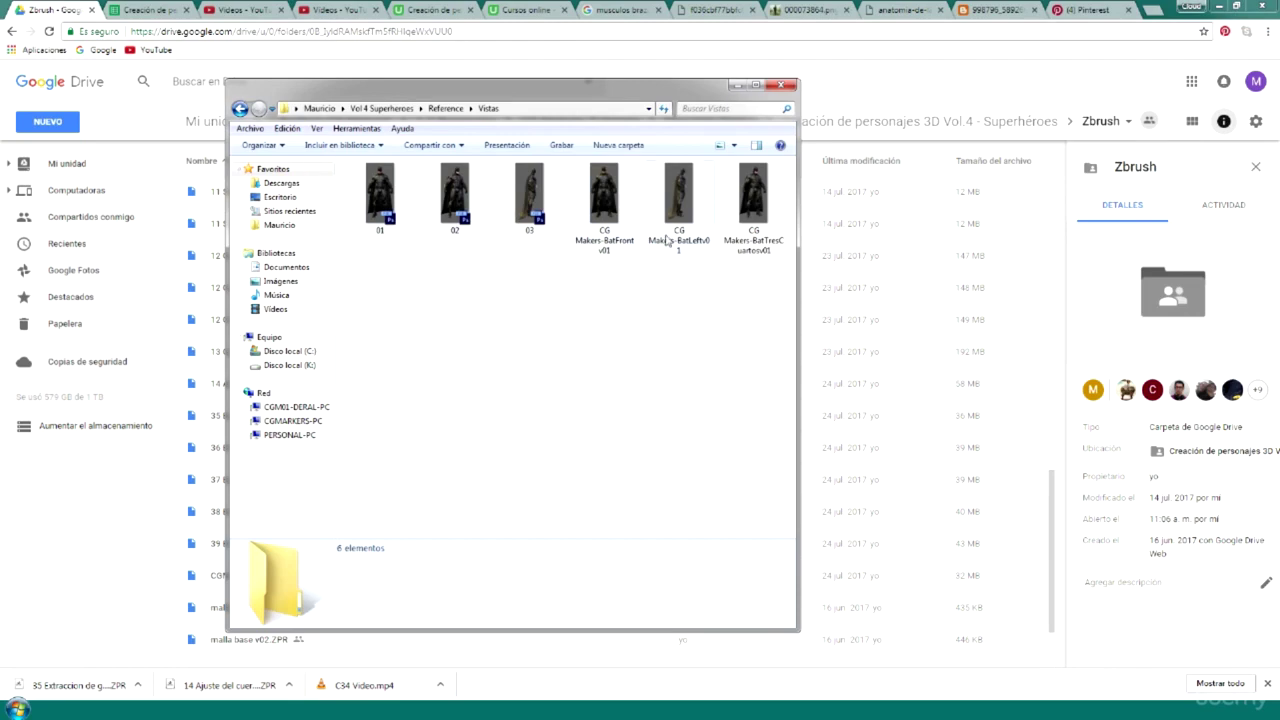
View the front, left and three-quarter Batman reference images in the Vistas folder, checking the glove design.
{"action": "double_click", "coordinate": [605, 200]}
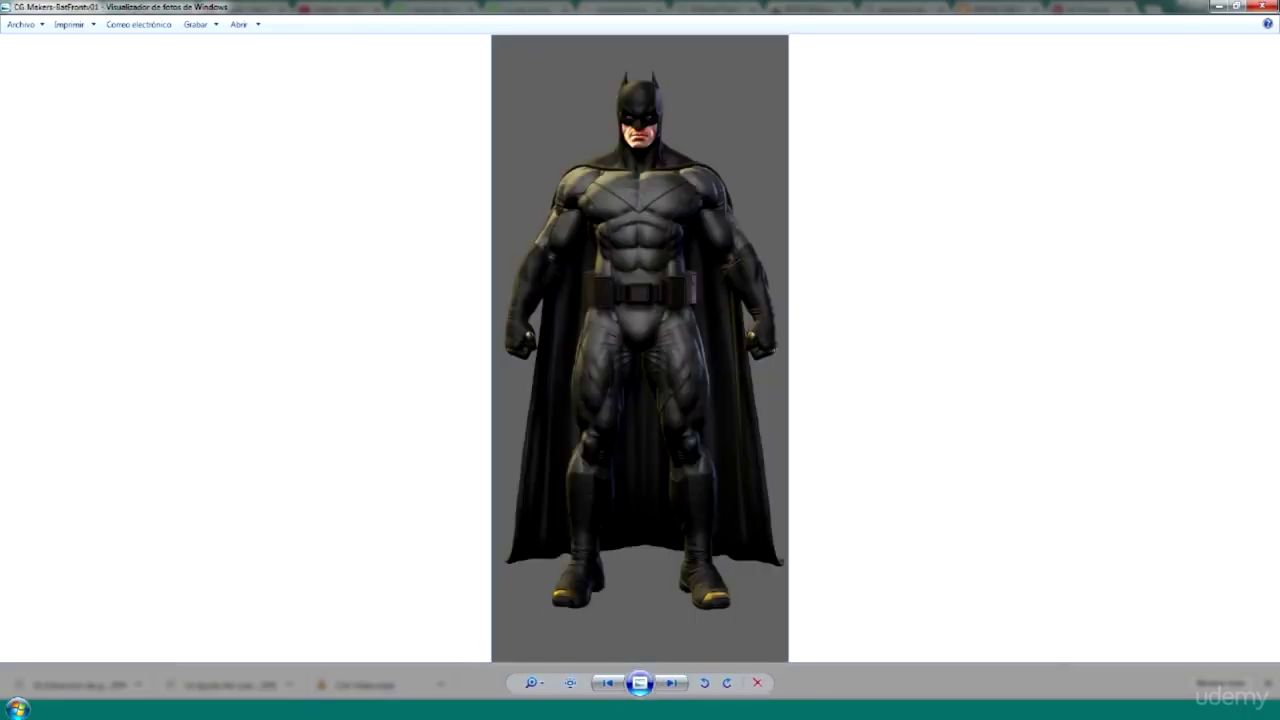
{"action": "key", "text": "Right"}
{"action": "key", "text": "Right"}
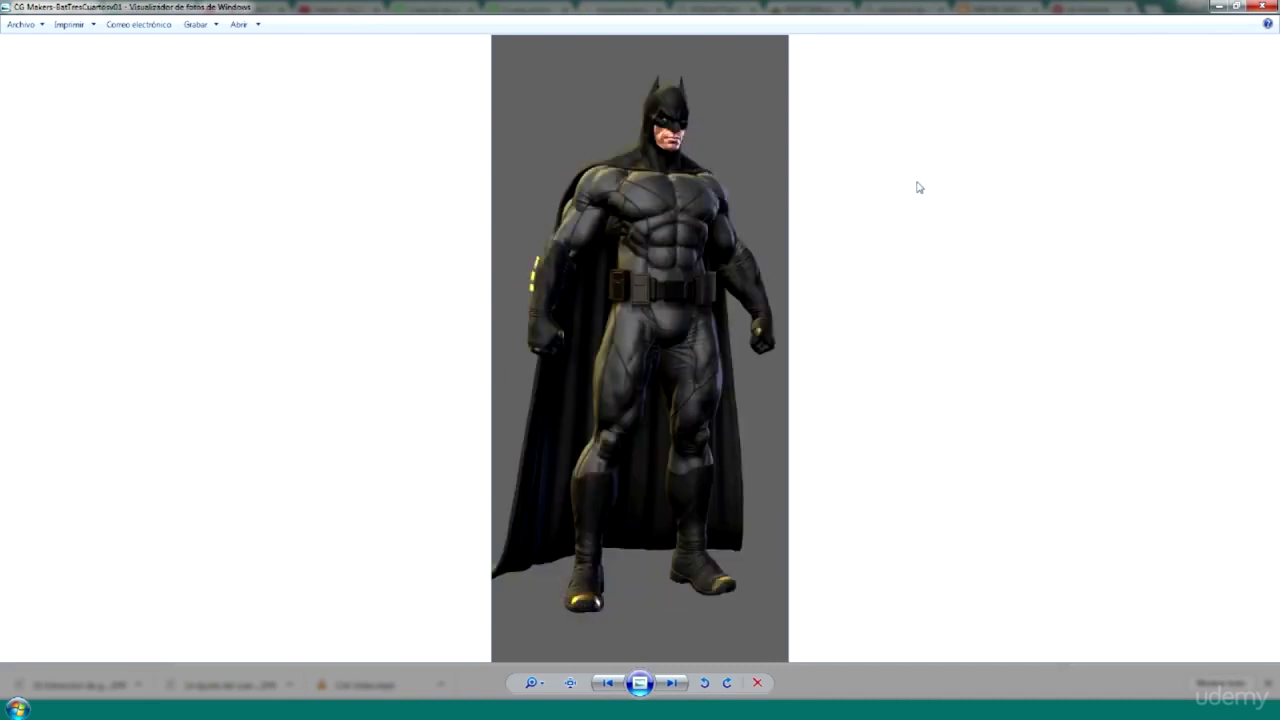
{"action": "key", "text": "Left"}
{"action": "left_click", "coordinate": [1262, 6]}
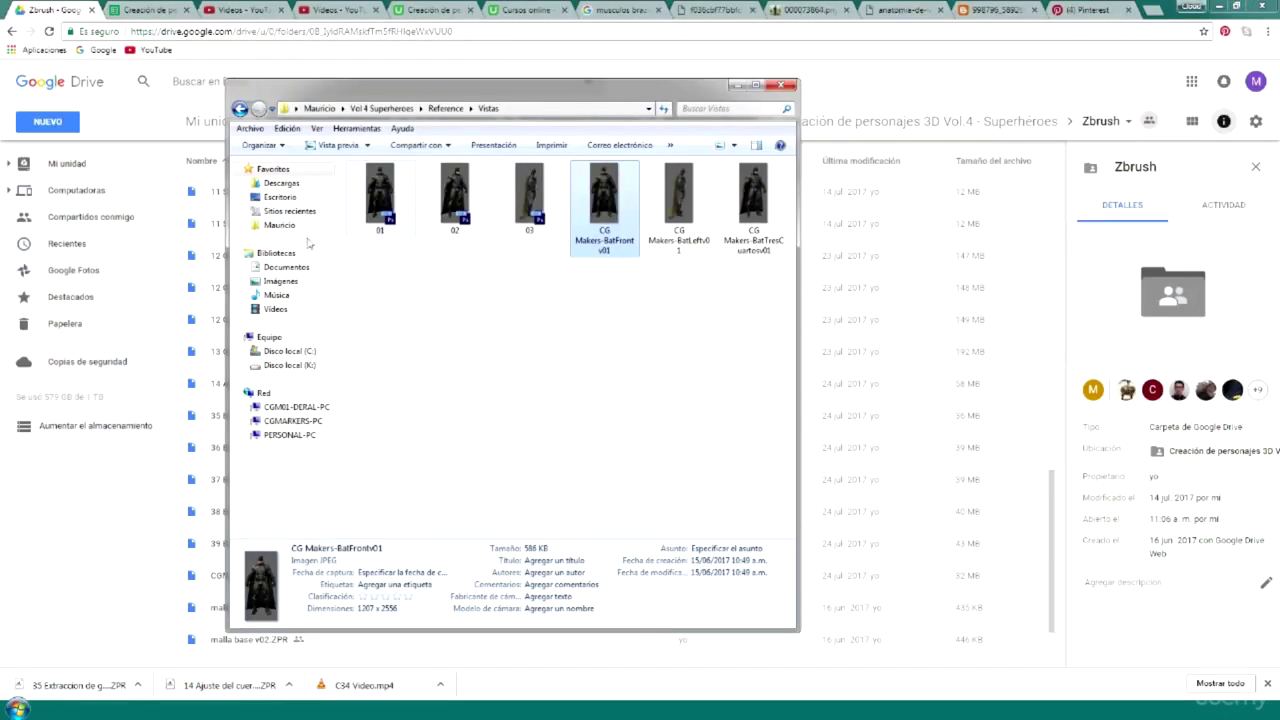
Open the Blueprints 2 folder under Reference and browse through its four blueprint images, starting from CG Makers-BatBack2v01.
{"action": "left_click", "coordinate": [240, 108]}
{"action": "double_click", "coordinate": [421, 186]}
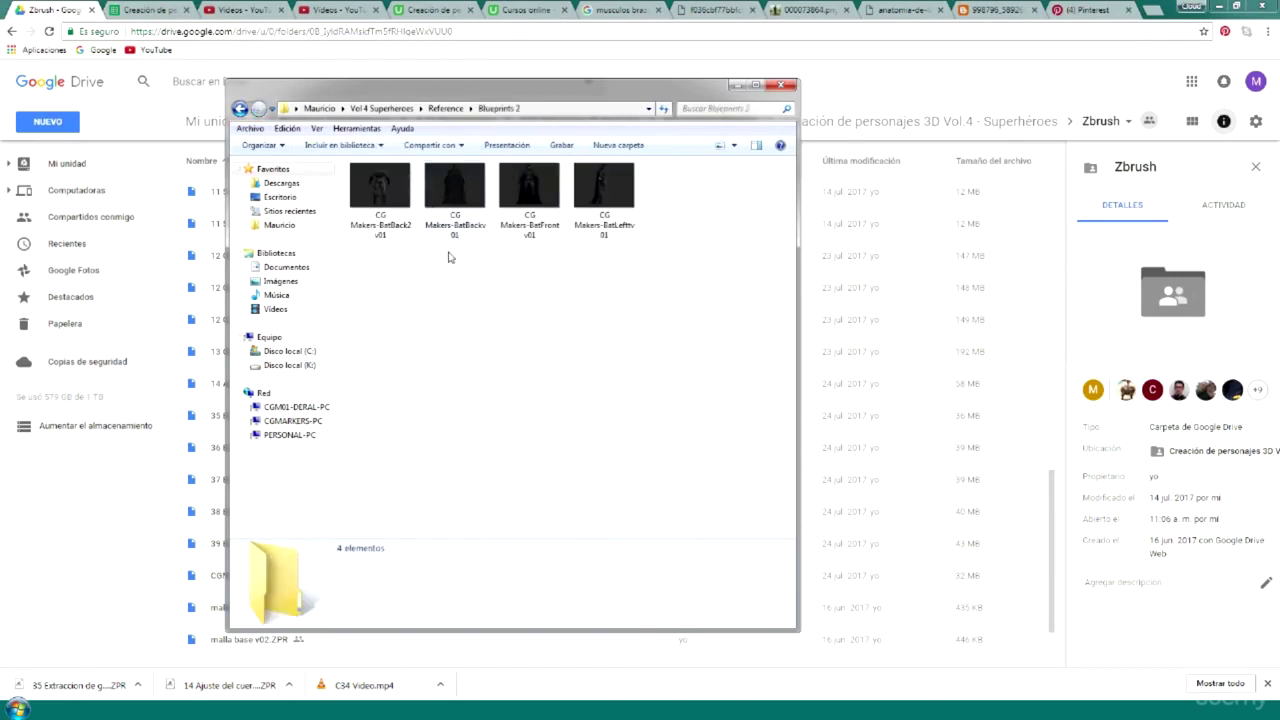
{"action": "double_click", "coordinate": [381, 190]}
{"action": "key", "text": "Right"}
{"action": "key", "text": "Right"}
{"action": "key", "text": "Right"}
{"action": "key", "text": "Right"}
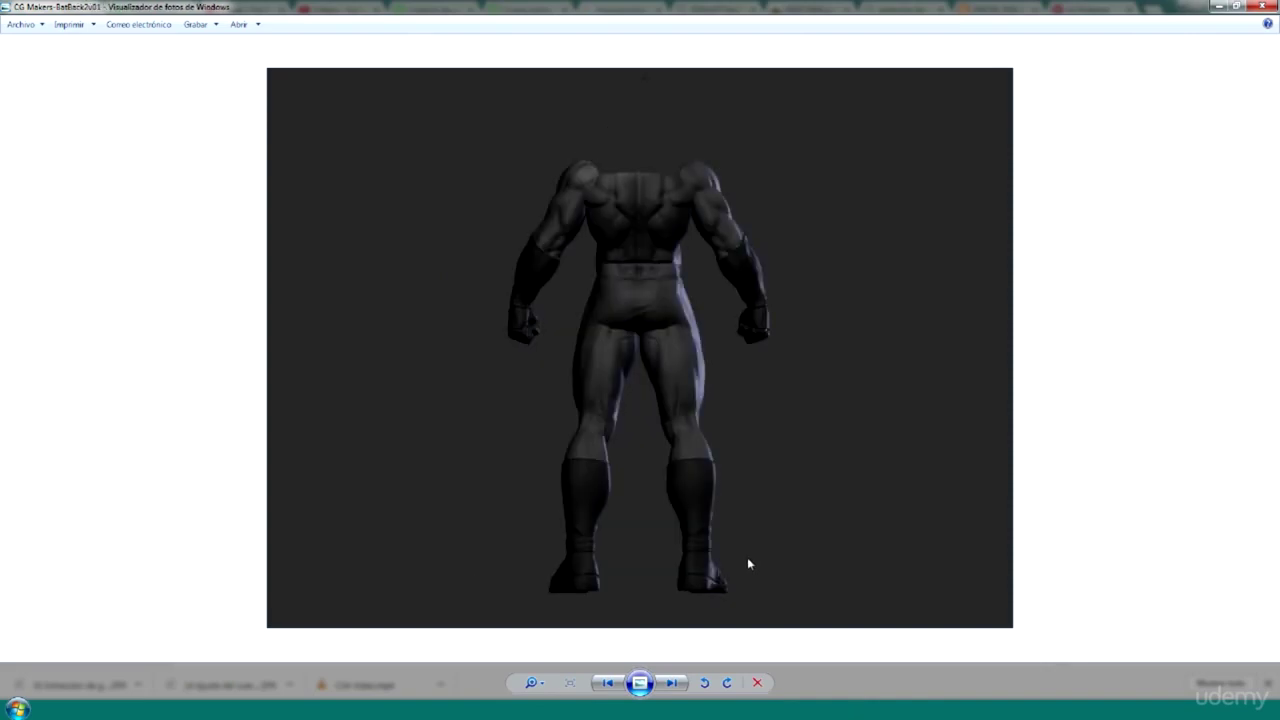
{"action": "left_click", "coordinate": [1261, 7]}
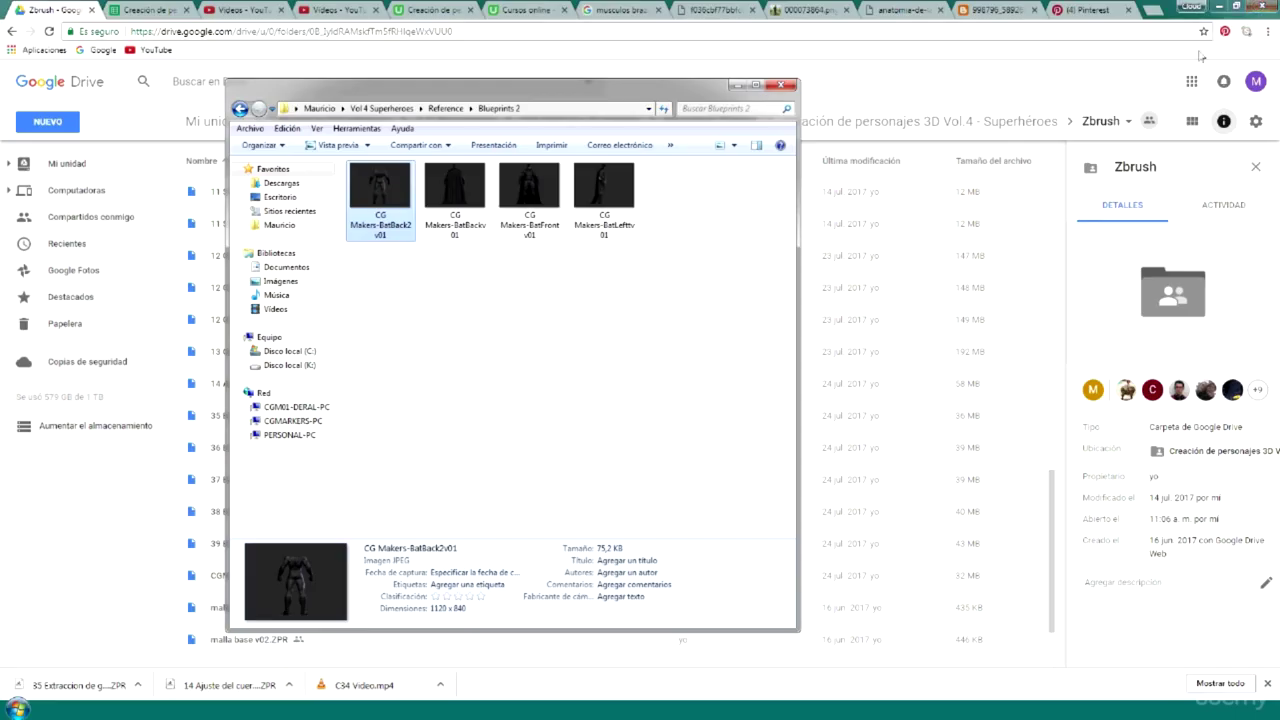
Reopen the front image in Vistas, examine the gloves up close, and check the left and three-quarter views.
{"action": "left_click", "coordinate": [504, 346]}
{"action": "left_click", "coordinate": [240, 108]}
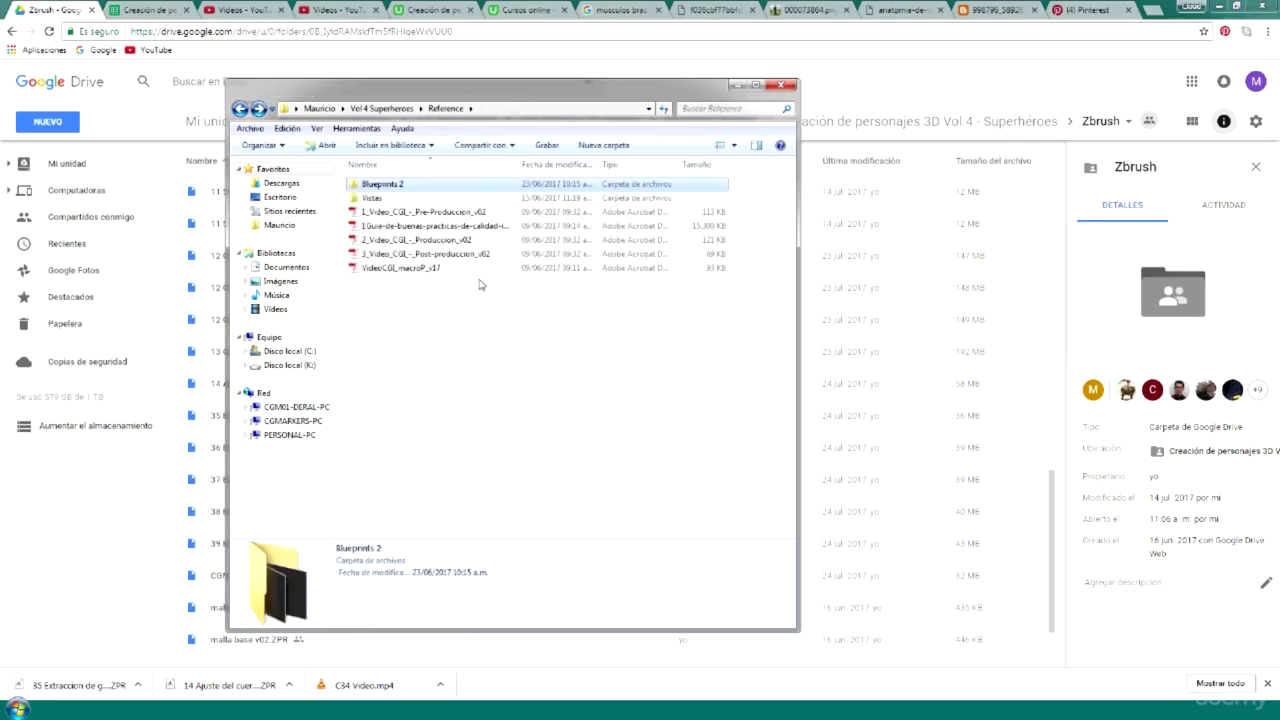
{"action": "double_click", "coordinate": [408, 199]}
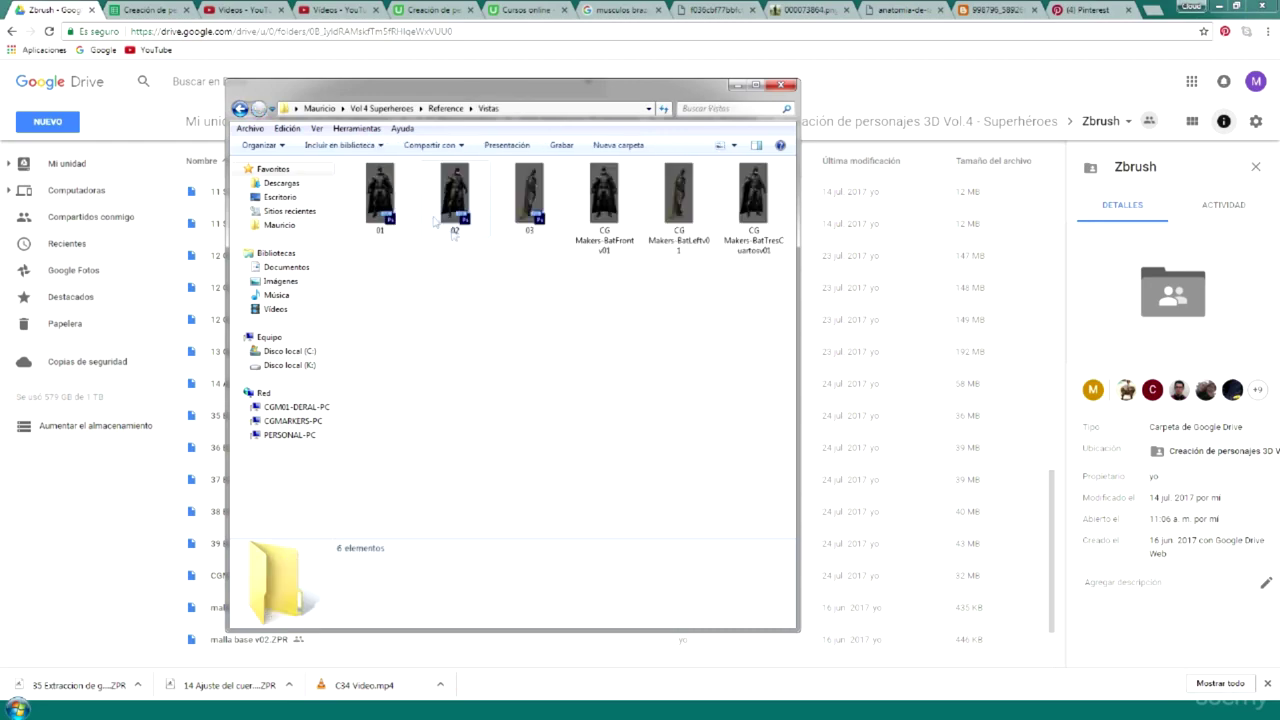
{"action": "double_click", "coordinate": [610, 205]}
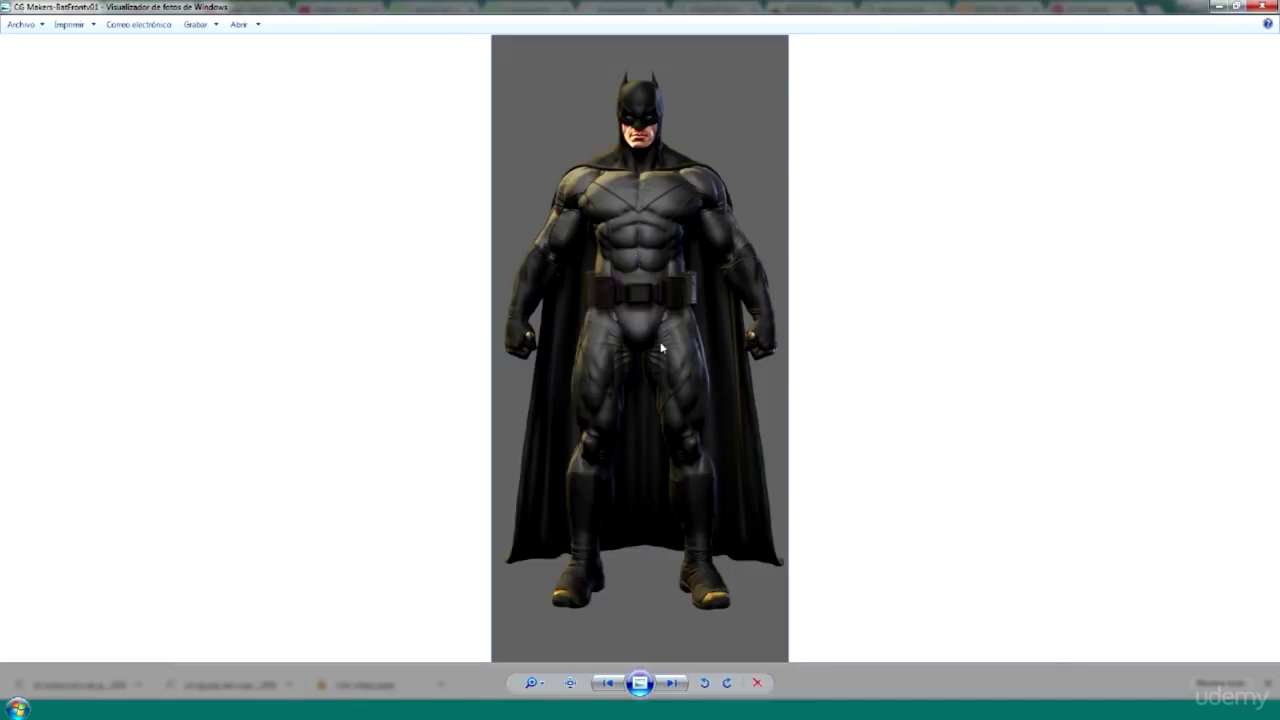
{"action": "left_click", "coordinate": [543, 682]}
{"action": "left_click_drag", "start_coordinate": [545, 673], "coordinate": [545, 648]}
{"action": "left_click_drag", "start_coordinate": [456, 208], "coordinate": [445, 457]}
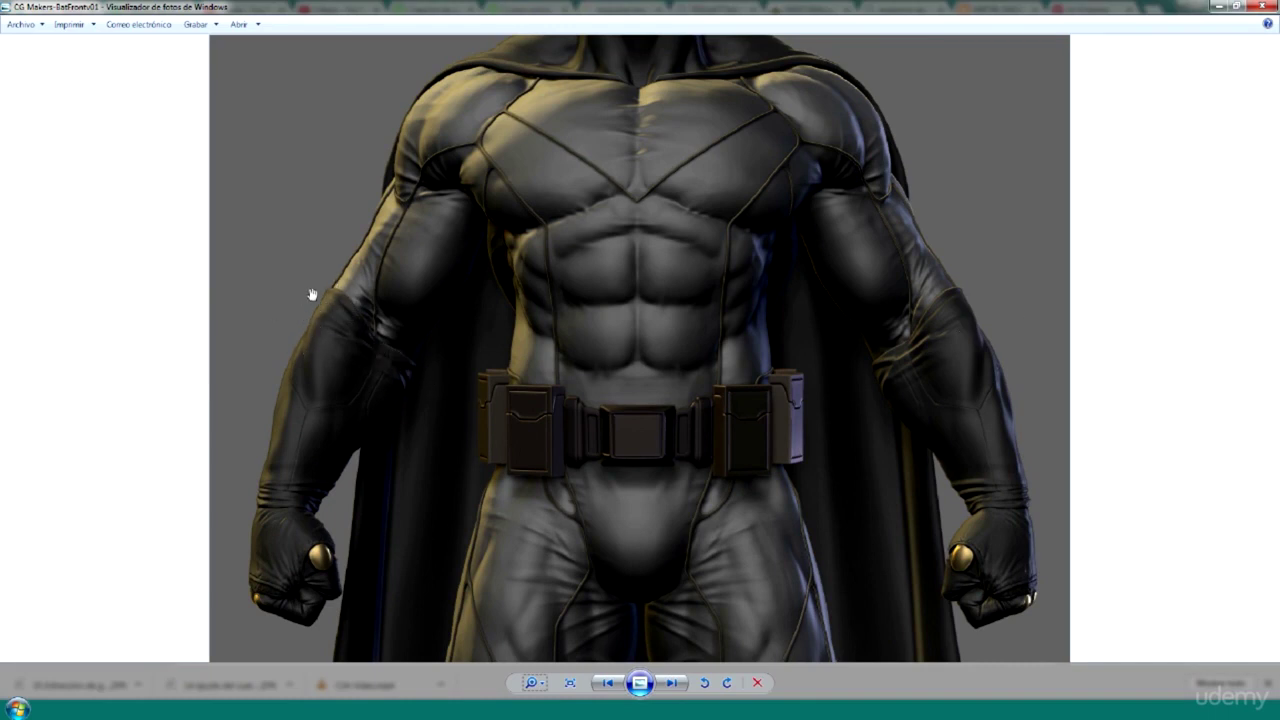
{"action": "left_click", "coordinate": [680, 685]}
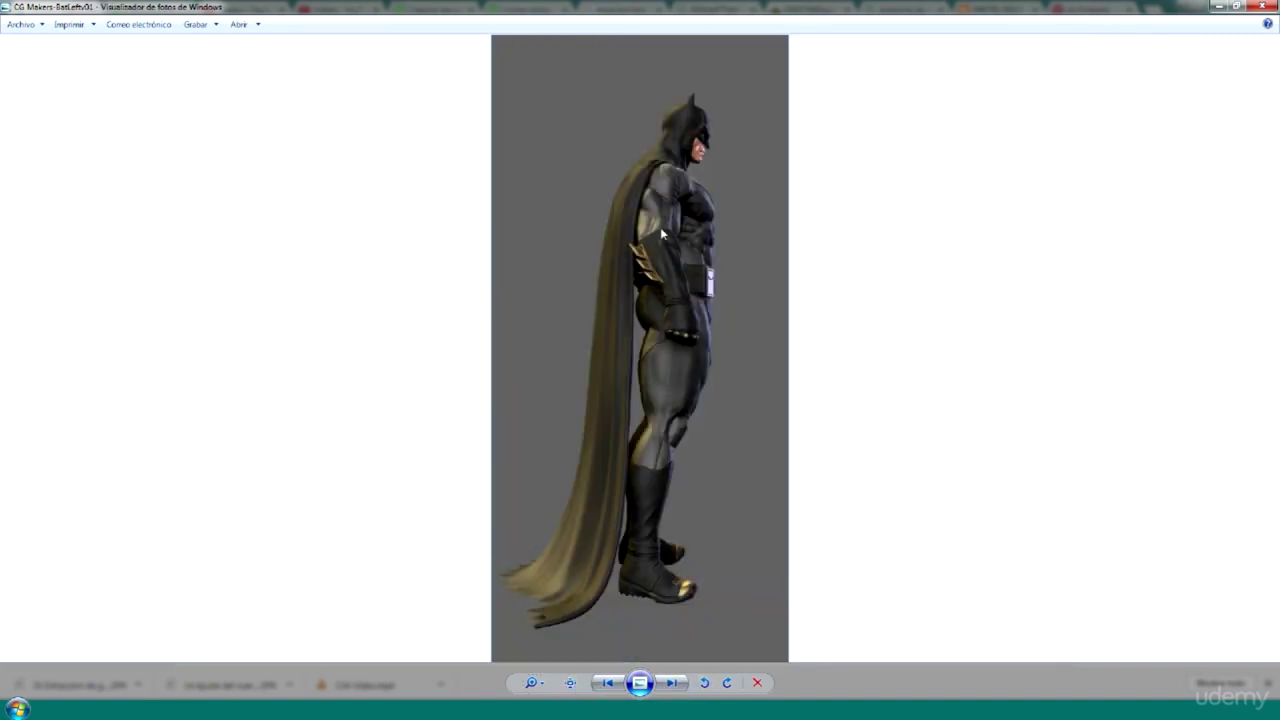
{"action": "left_click", "coordinate": [673, 684]}
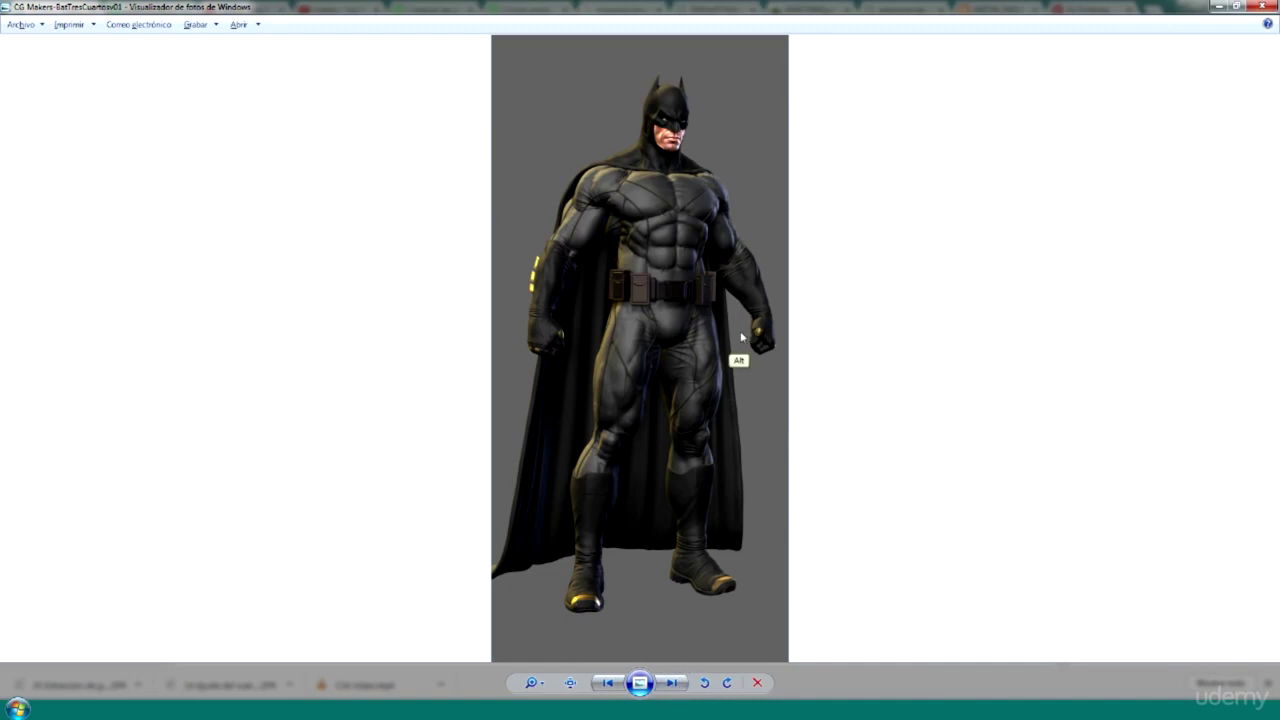
Switch to ZBrush and trim the upper edge of the forearm masks near the elbows by lasso unmasking.
{"action": "key", "text": "alt+Tab"}
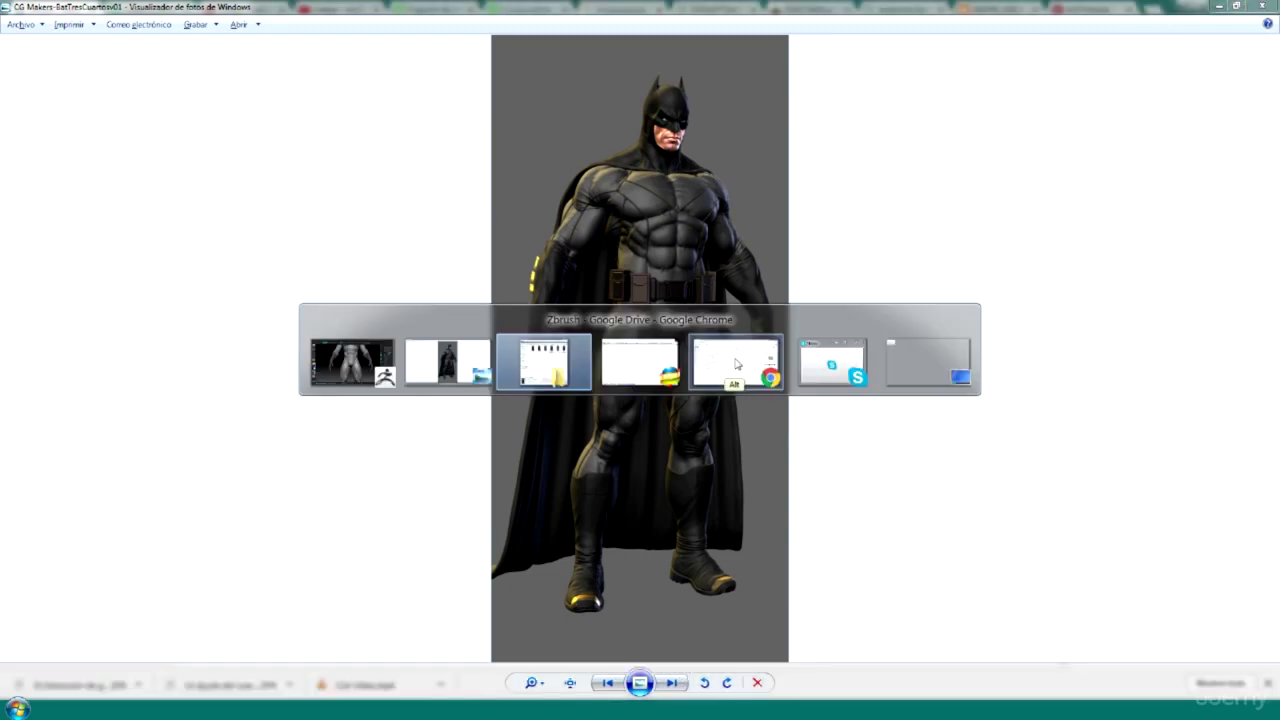
{"action": "left_click", "coordinate": [381, 371]}
{"action": "key", "text": "ctrl"}
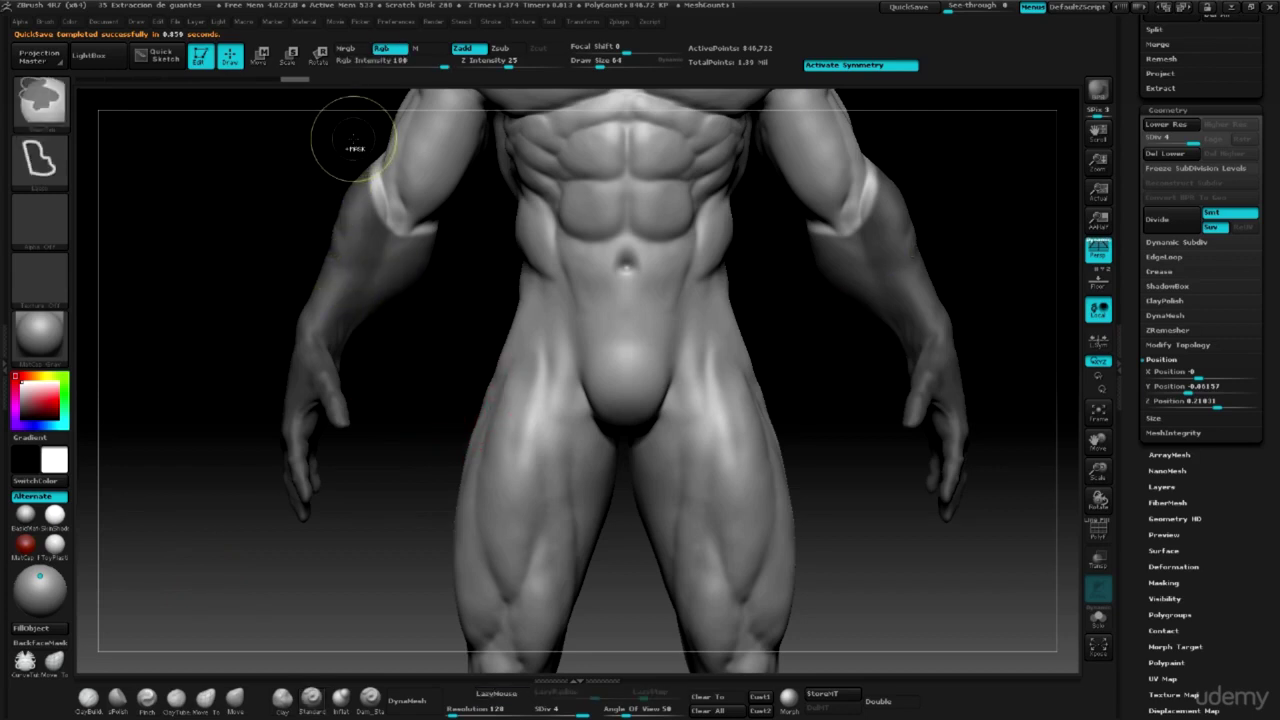
{"action": "key", "text": "ctrl+alt"}
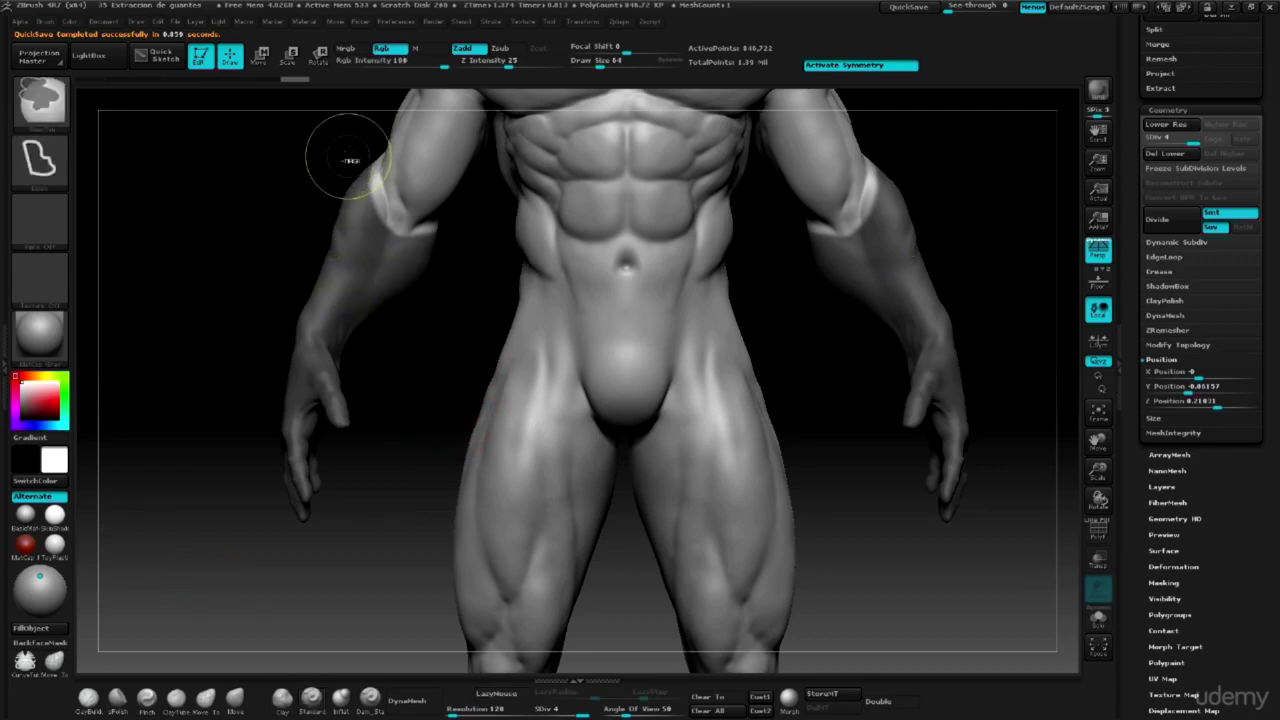
{"action": "mouse_move", "coordinate": [348, 148]}
{"action": "left_mouse_down", "text": "ctrl+alt"}
{"action": "mouse_move", "coordinate": [354, 198]}
{"action": "mouse_move", "coordinate": [414, 246]}
{"action": "mouse_move", "coordinate": [362, 252]}
{"action": "left_mouse_up", "text": "ctrl+alt"}
{"action": "mouse_move", "coordinate": [191, 214]}
{"action": "left_mouse_down"}
{"action": "mouse_move", "coordinate": [275, 248]}
{"action": "mouse_move", "coordinate": [274, 294]}
{"action": "mouse_move", "coordinate": [314, 289]}
{"action": "mouse_move", "coordinate": [356, 216]}
{"action": "left_mouse_up"}
{"action": "mouse_move", "coordinate": [826, 329]}
{"action": "left_mouse_down"}
{"action": "mouse_move", "coordinate": [827, 278]}
{"action": "mouse_move", "coordinate": [797, 206]}
{"action": "mouse_move", "coordinate": [880, 137]}
{"action": "left_mouse_up"}
{"action": "mouse_move", "coordinate": [791, 294]}
{"action": "left_mouse_down"}
{"action": "mouse_move", "coordinate": [833, 287]}
{"action": "mouse_move", "coordinate": [837, 251]}
{"action": "mouse_move", "coordinate": [866, 234]}
{"action": "mouse_move", "coordinate": [862, 360]}
{"action": "mouse_move", "coordinate": [929, 323]}
{"action": "mouse_move", "coordinate": [869, 237]}
{"action": "mouse_move", "coordinate": [1050, 225]}
{"action": "left_mouse_up"}
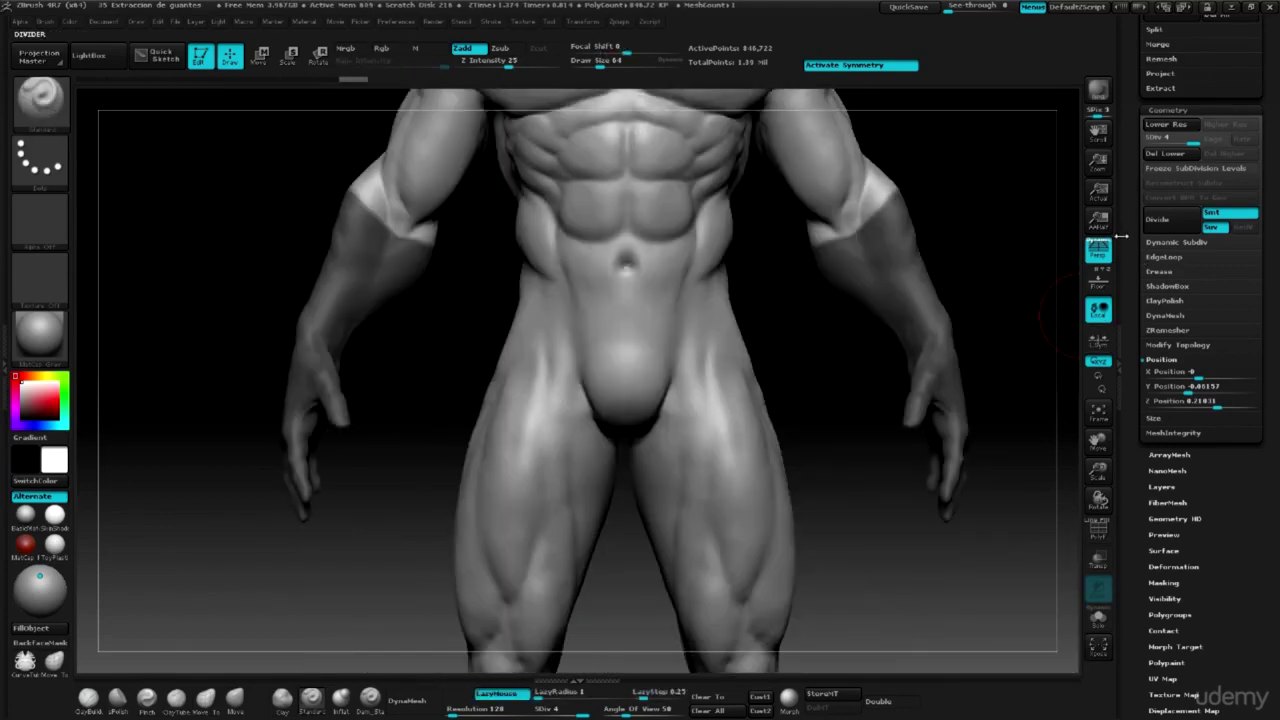
Expand the subtool Split options and duplicate the masked full-body subtool Cuerpo completo1.
{"action": "left_click_drag", "start_coordinate": [1126, 233], "coordinate": [1130, 326]}
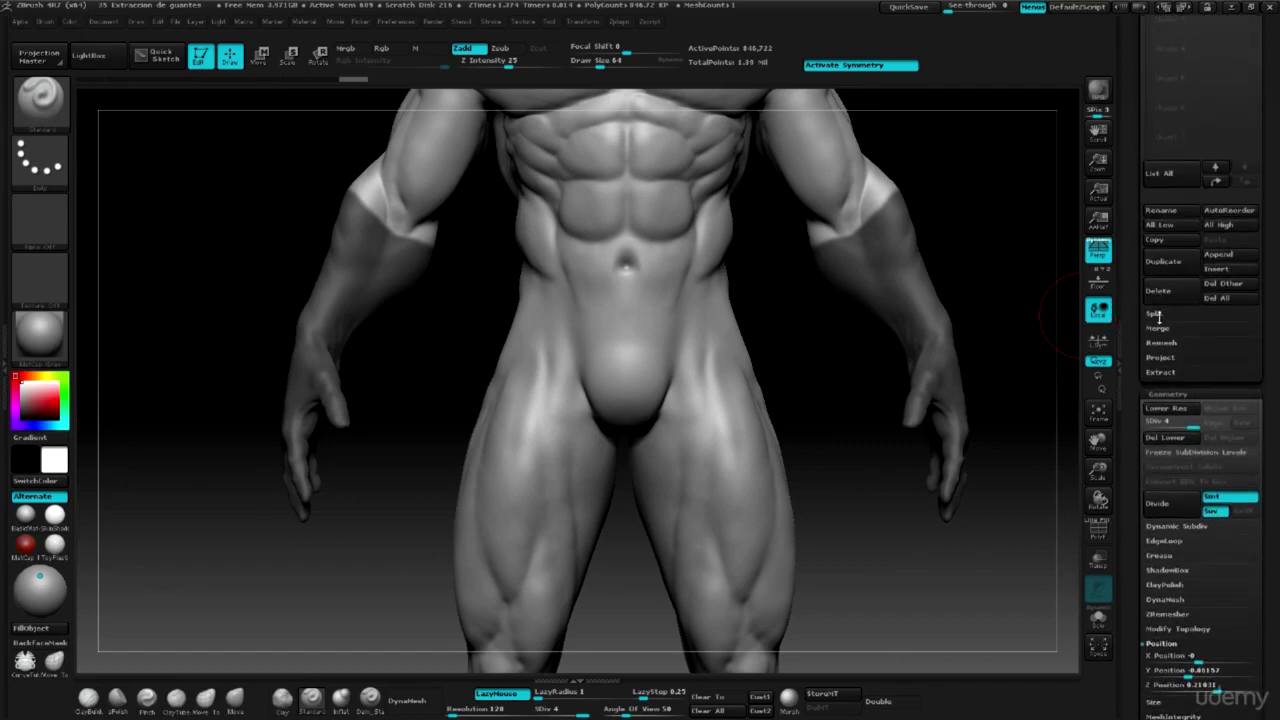
{"action": "left_click", "coordinate": [1157, 314]}
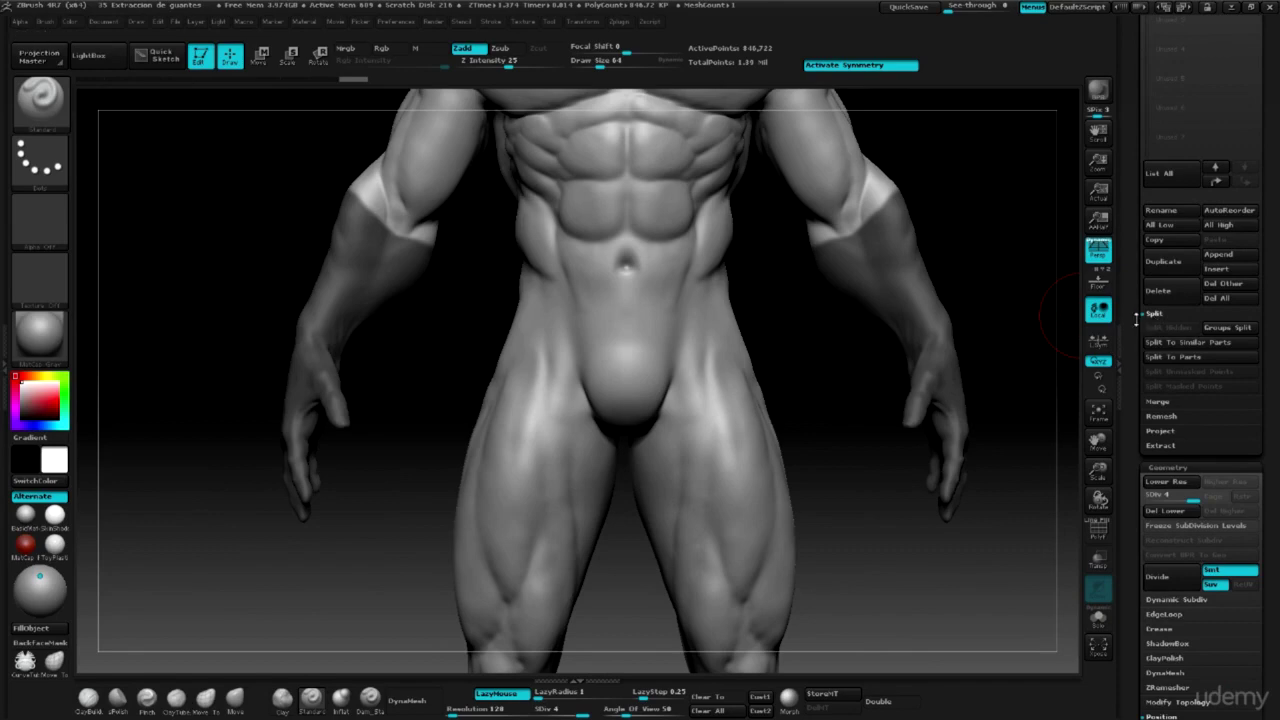
{"action": "left_click_drag", "start_coordinate": [1137, 228], "coordinate": [1129, 350]}
{"action": "mouse_move", "coordinate": [1164, 323]}
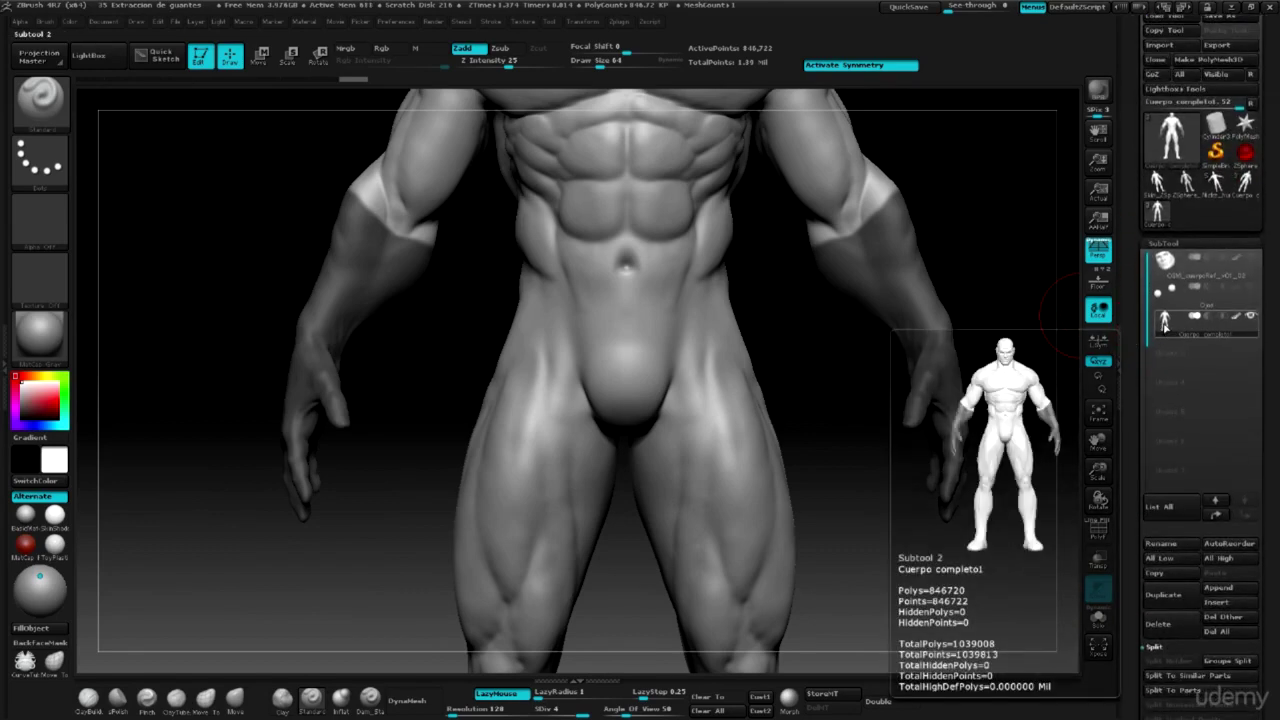
{"action": "left_click", "coordinate": [1176, 600]}
{"action": "mouse_move", "coordinate": [1165, 322]}
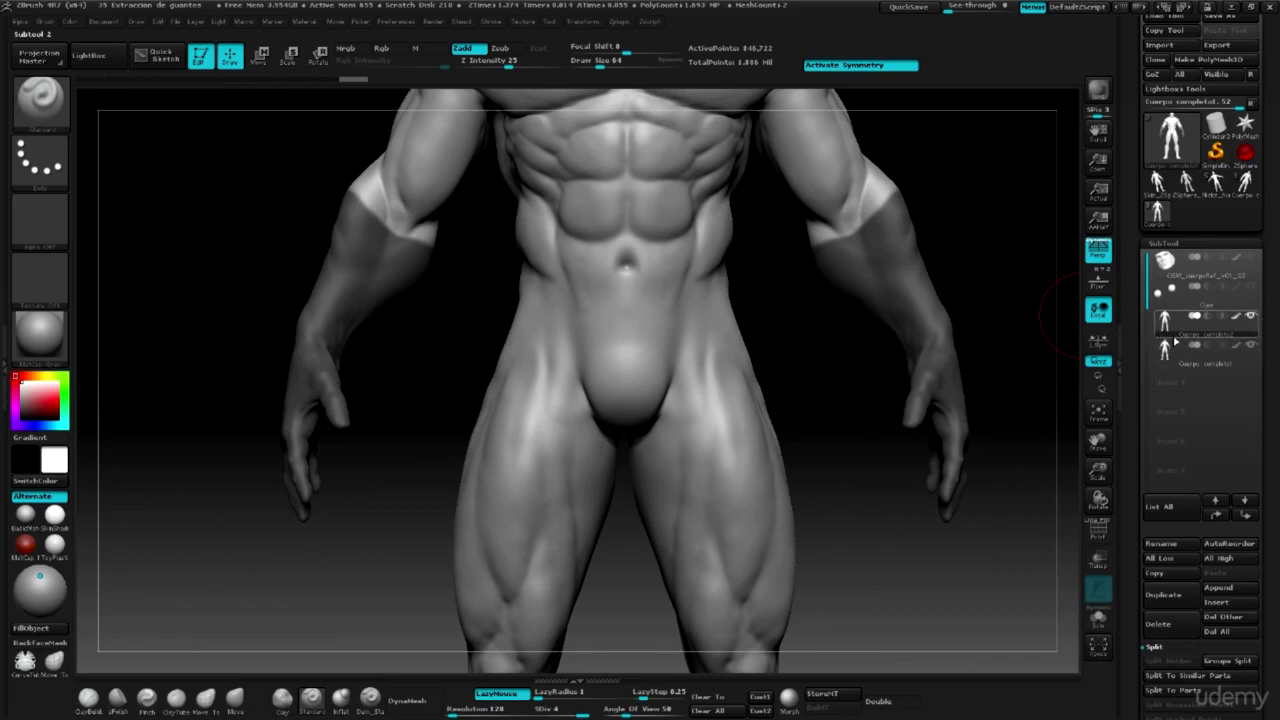
{"action": "left_click", "coordinate": [1251, 318]}
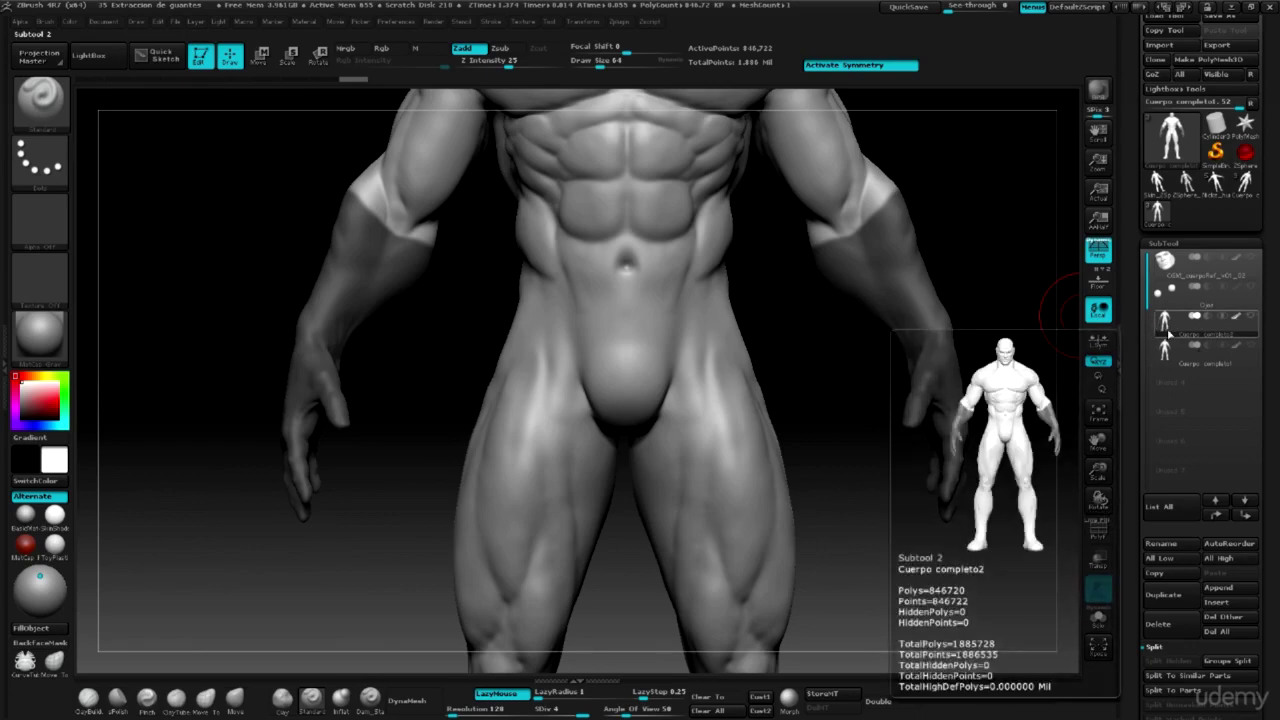
Check the mask on both hands and forearms of the duplicated body.
{"action": "left_click_drag", "start_coordinate": [815, 333], "coordinate": [697, 358]}
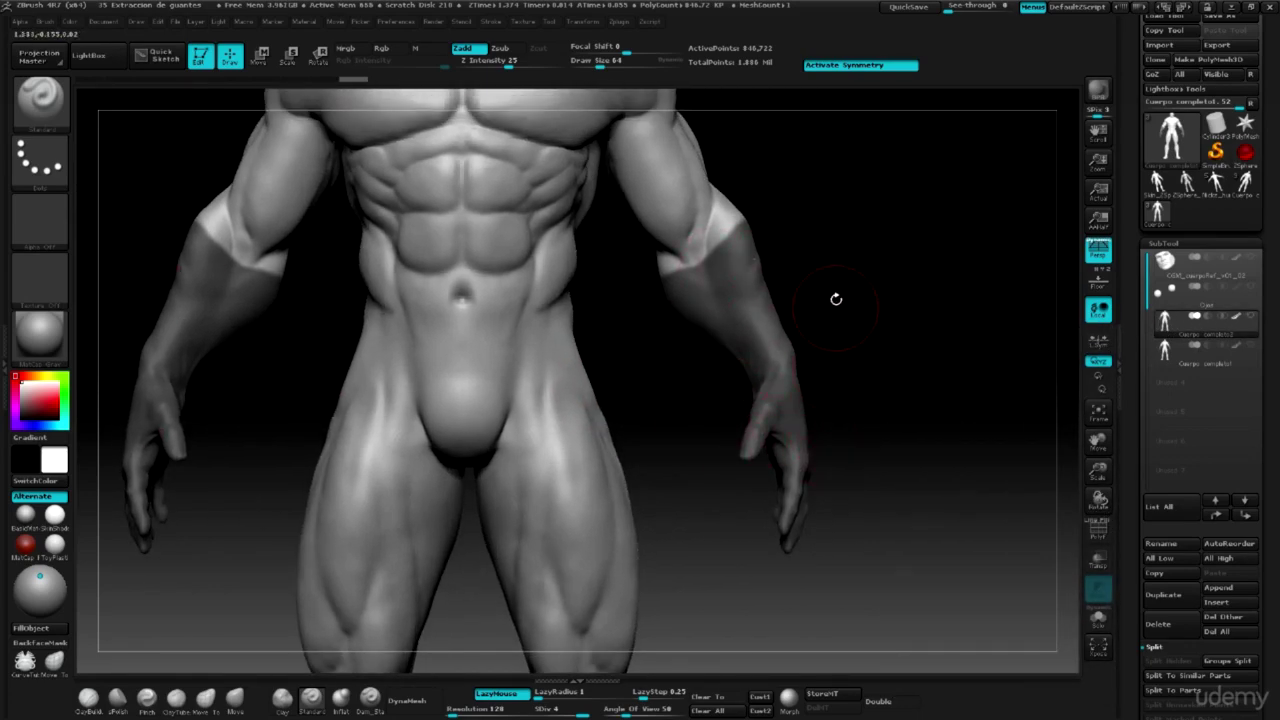
{"action": "key", "text": "ctrl"}
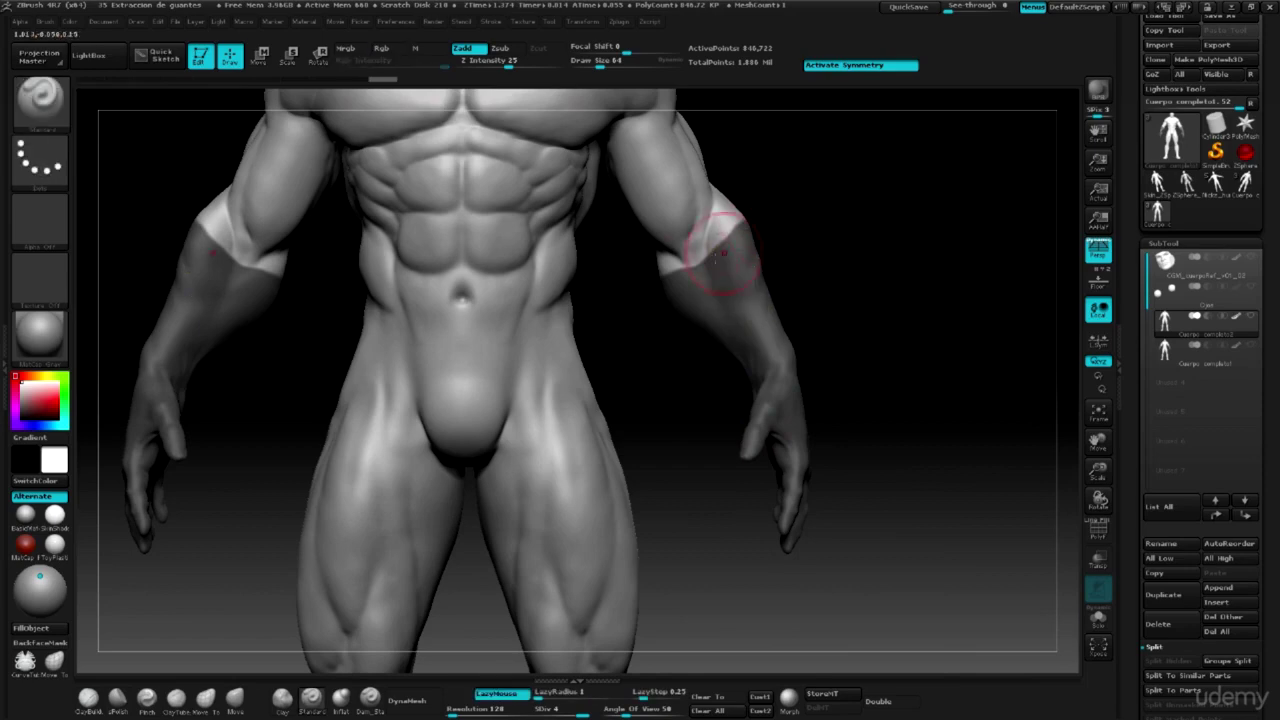
{"action": "mouse_move", "coordinate": [868, 252]}
{"action": "left_mouse_down"}
{"action": "mouse_move", "coordinate": [811, 277]}
{"action": "mouse_move", "coordinate": [834, 271]}
{"action": "mouse_move", "coordinate": [806, 309]}
{"action": "mouse_move", "coordinate": [800, 228]}
{"action": "left_mouse_up"}
{"action": "left_click_drag", "start_coordinate": [907, 262], "coordinate": [949, 337]}
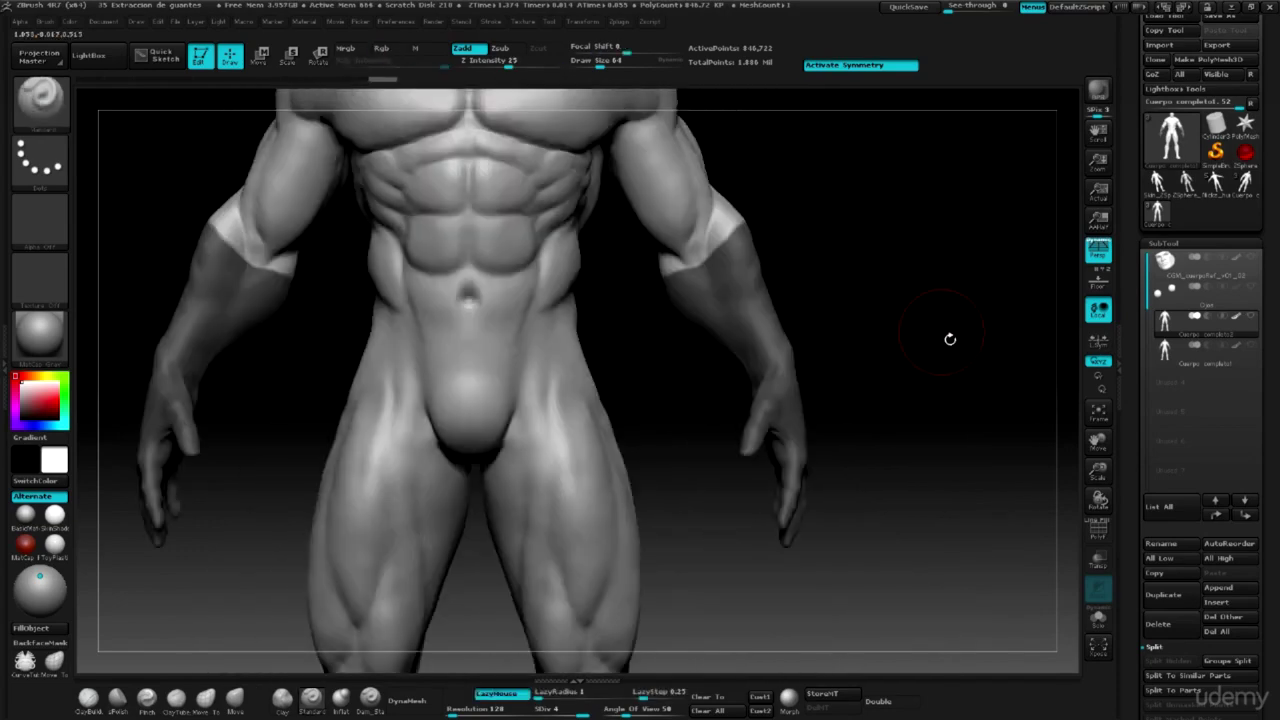
{"action": "left_click", "coordinate": [734, 338], "text": "ctrl"}
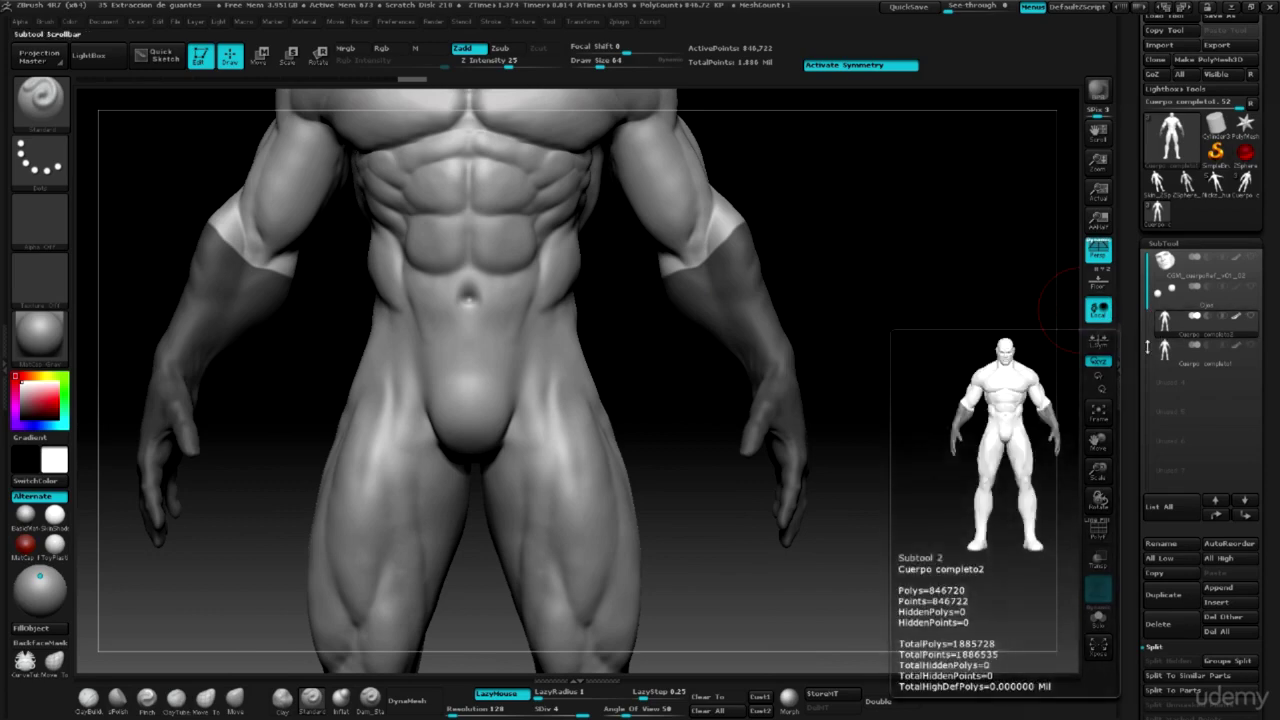
Delete the duplicate's lower subdivision levels and separate its masked hands and forearms with Split Masked Points.
{"action": "left_click_drag", "start_coordinate": [1135, 362], "coordinate": [1156, 311]}
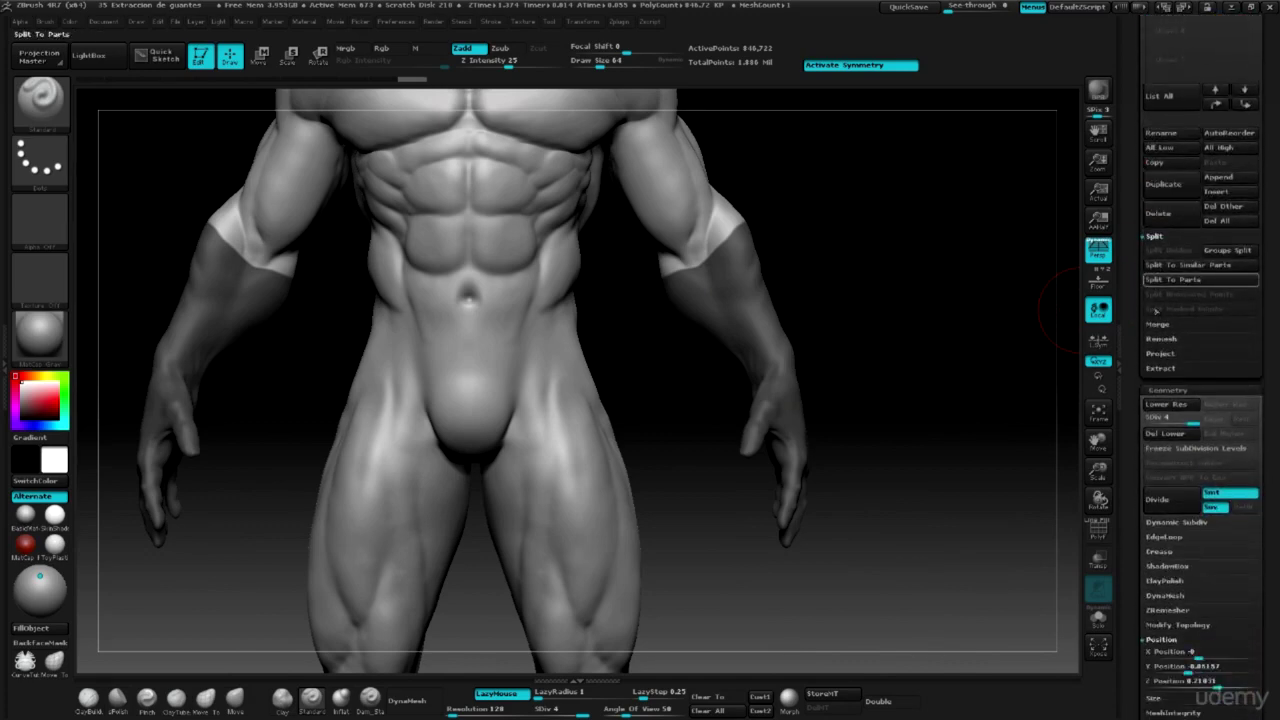
{"action": "left_click", "coordinate": [1182, 440]}
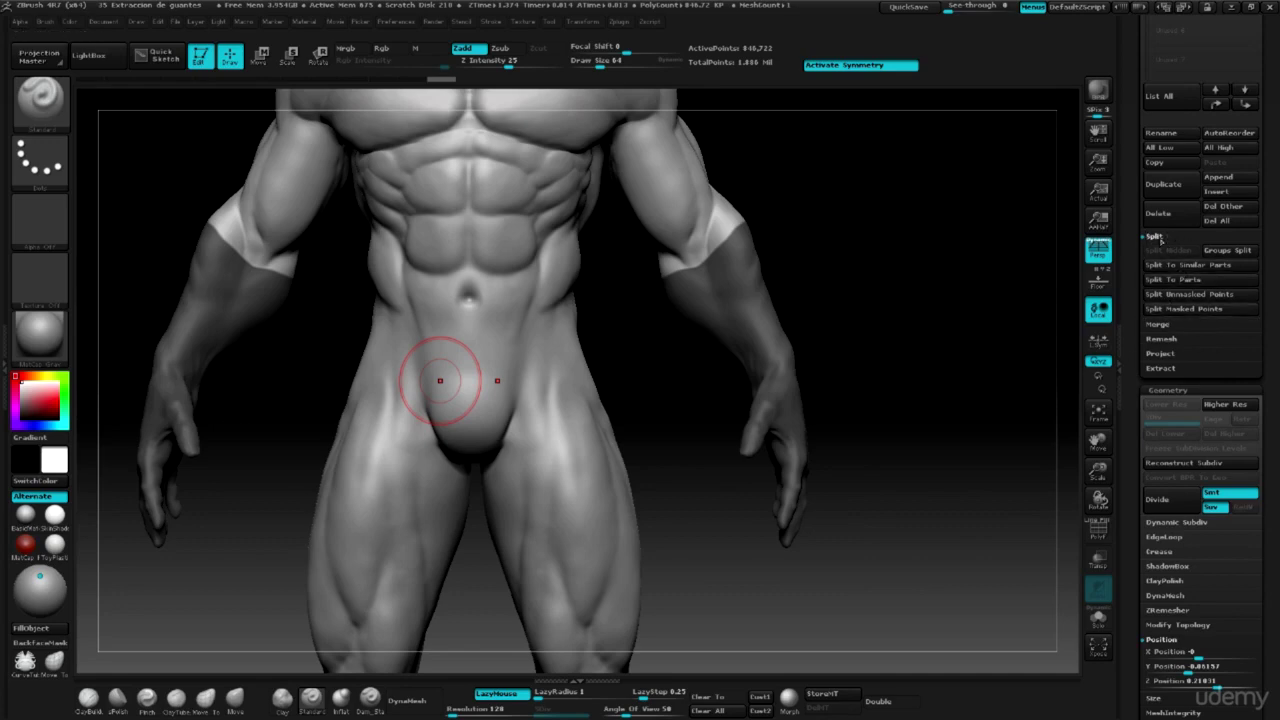
{"action": "left_click_drag", "start_coordinate": [1130, 253], "coordinate": [1137, 303]}
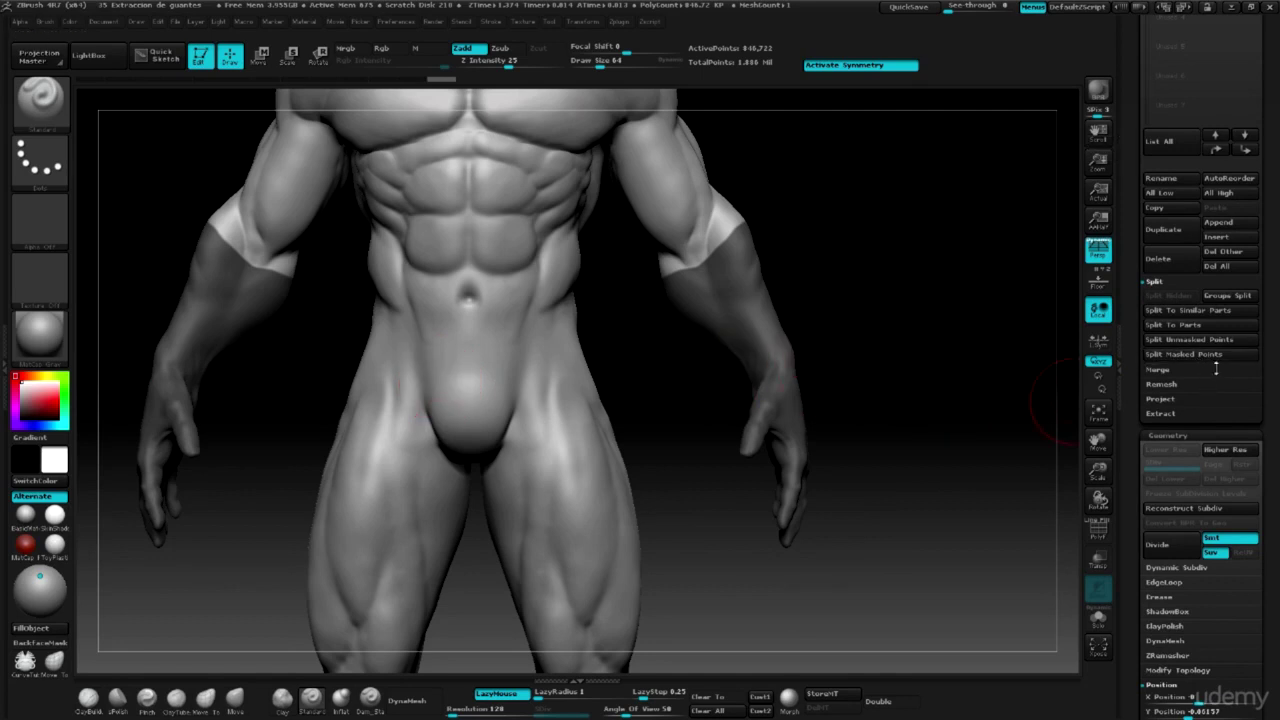
{"action": "left_click", "coordinate": [1205, 356]}
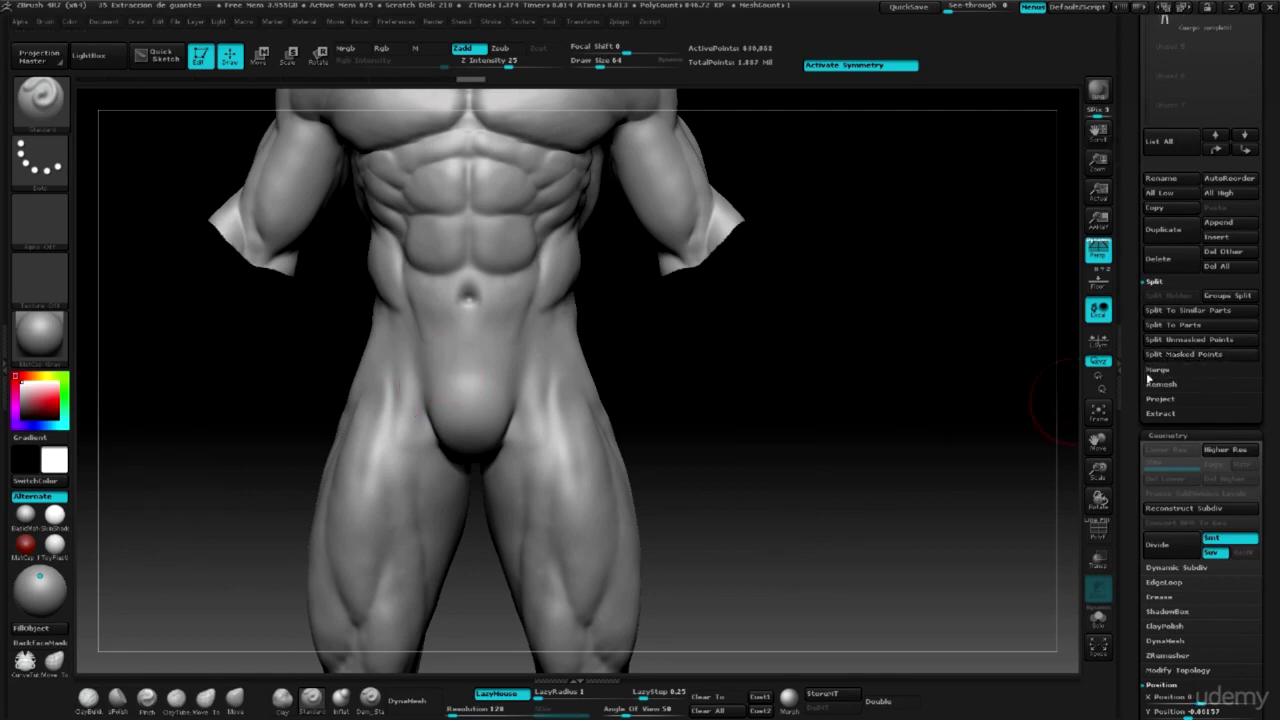
Select the split-off hands and forearms subtool and compare it with the remaining body subtools.
{"action": "left_click_drag", "start_coordinate": [1130, 297], "coordinate": [1130, 391]}
{"action": "mouse_move", "coordinate": [829, 336]}
{"action": "left_mouse_down"}
{"action": "mouse_move", "coordinate": [780, 351]}
{"action": "mouse_move", "coordinate": [851, 346]}
{"action": "mouse_move", "coordinate": [834, 354]}
{"action": "mouse_move", "coordinate": [1000, 377]}
{"action": "left_mouse_up"}
{"action": "scroll", "coordinate": [1134, 246], "scroll_direction": "up", "scroll_amount": 7}
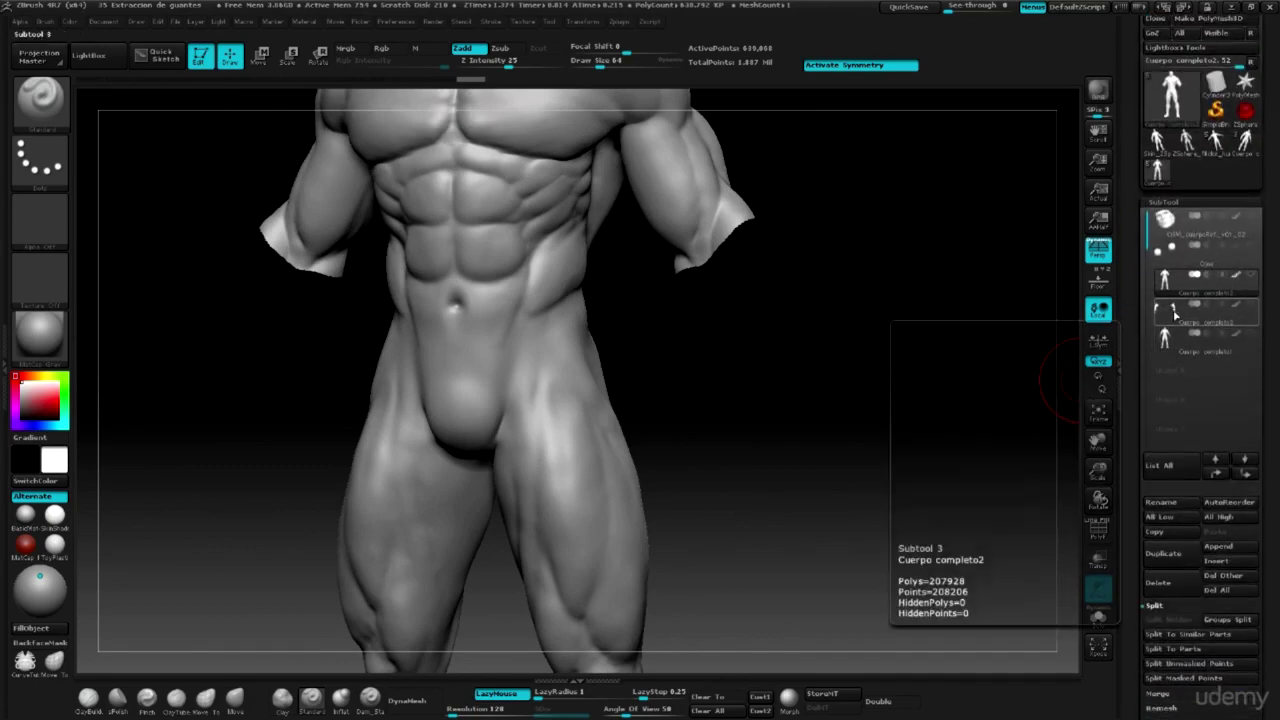
{"action": "left_click", "coordinate": [1173, 316]}
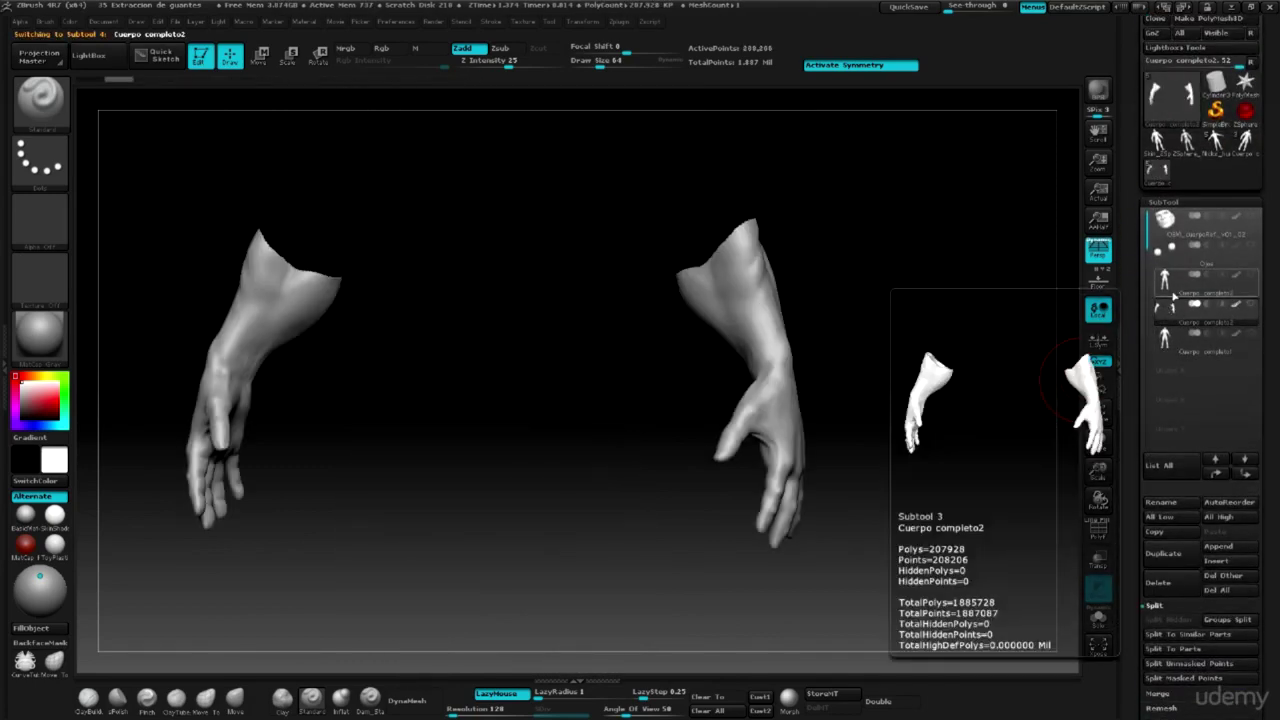
{"action": "mouse_move", "coordinate": [1166, 340]}
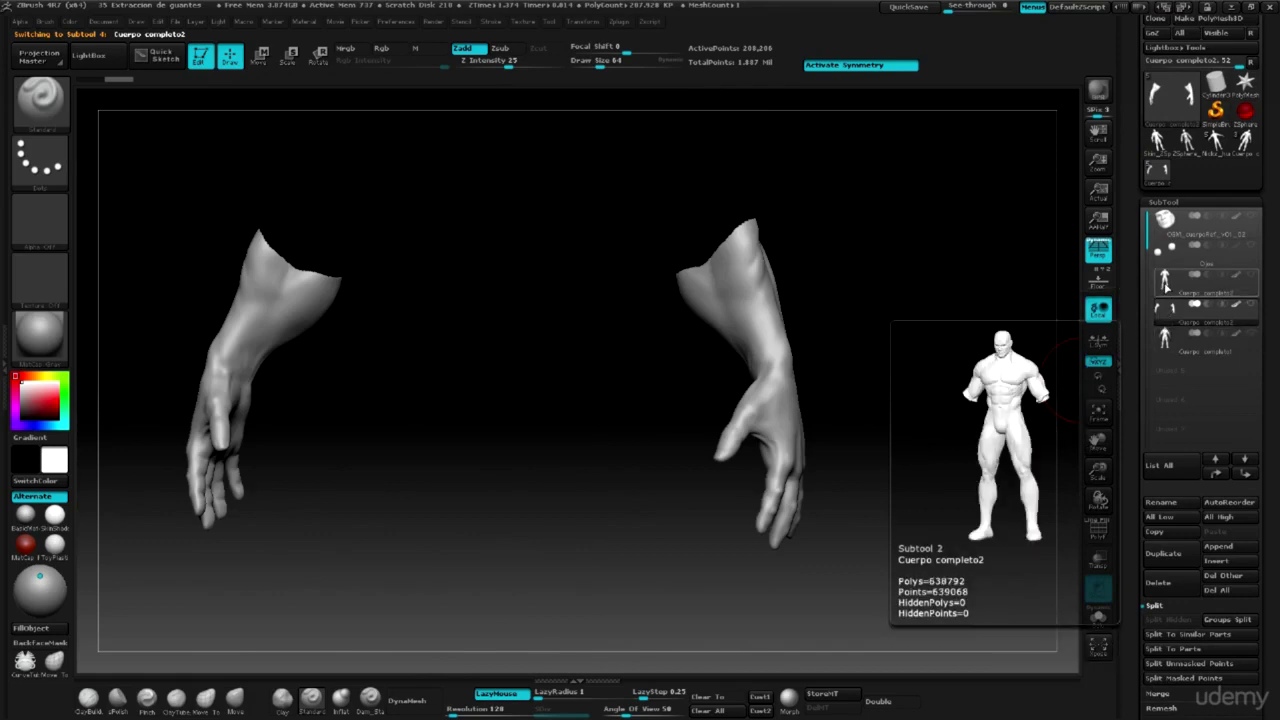
Undo the split on the body subtool to restore its masked forearms, and reselect the separate hands subtool.
{"action": "left_click", "coordinate": [1165, 283]}
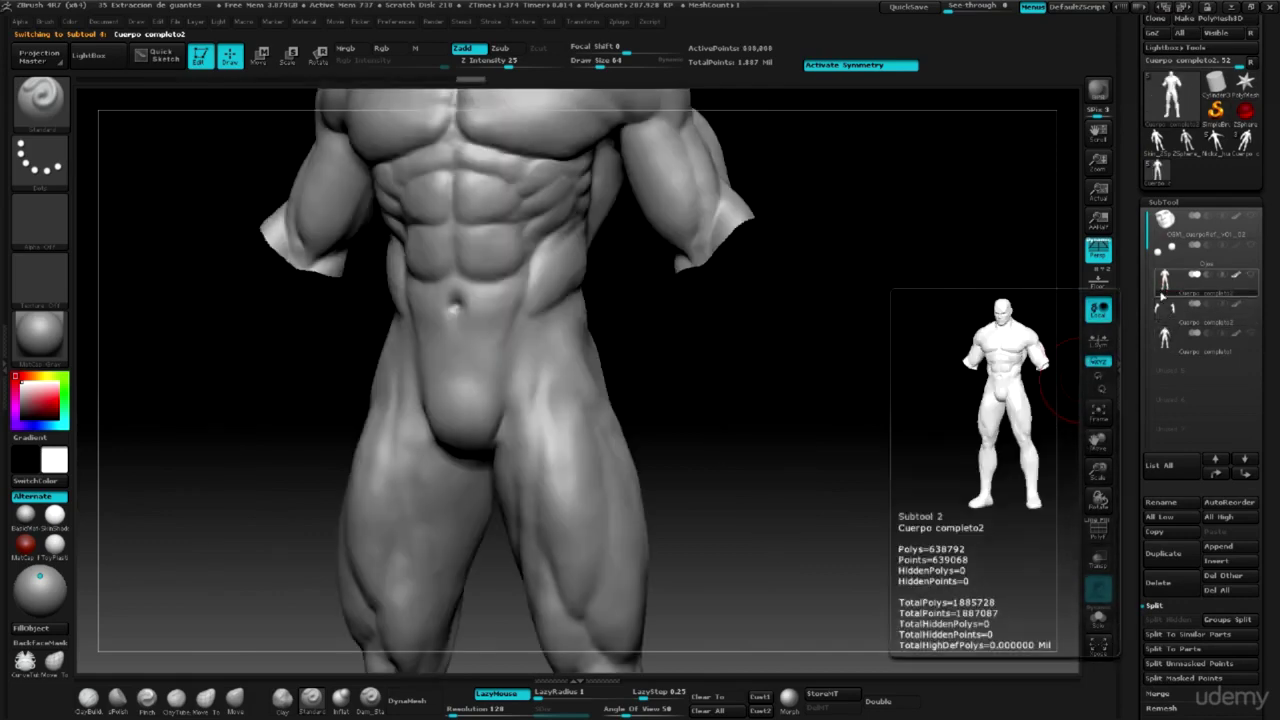
{"action": "left_click", "coordinate": [926, 280], "text": "ctrl+shift"}
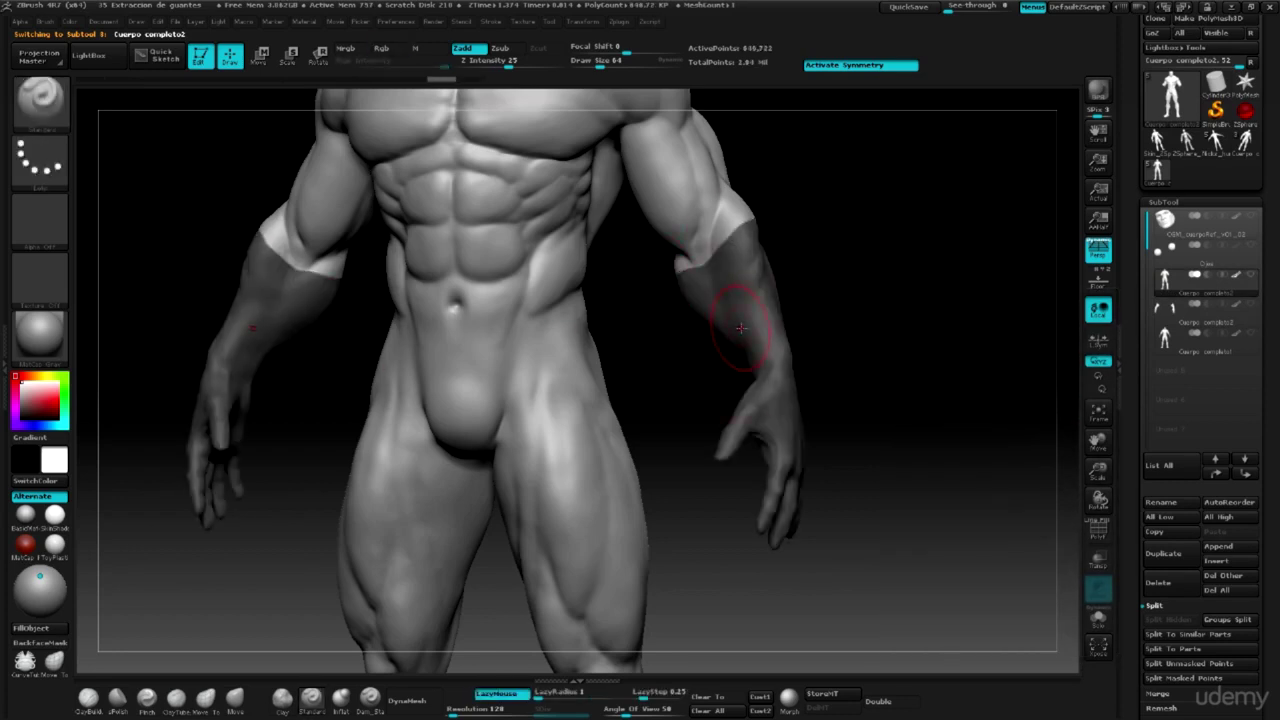
{"action": "left_click", "coordinate": [1171, 312]}
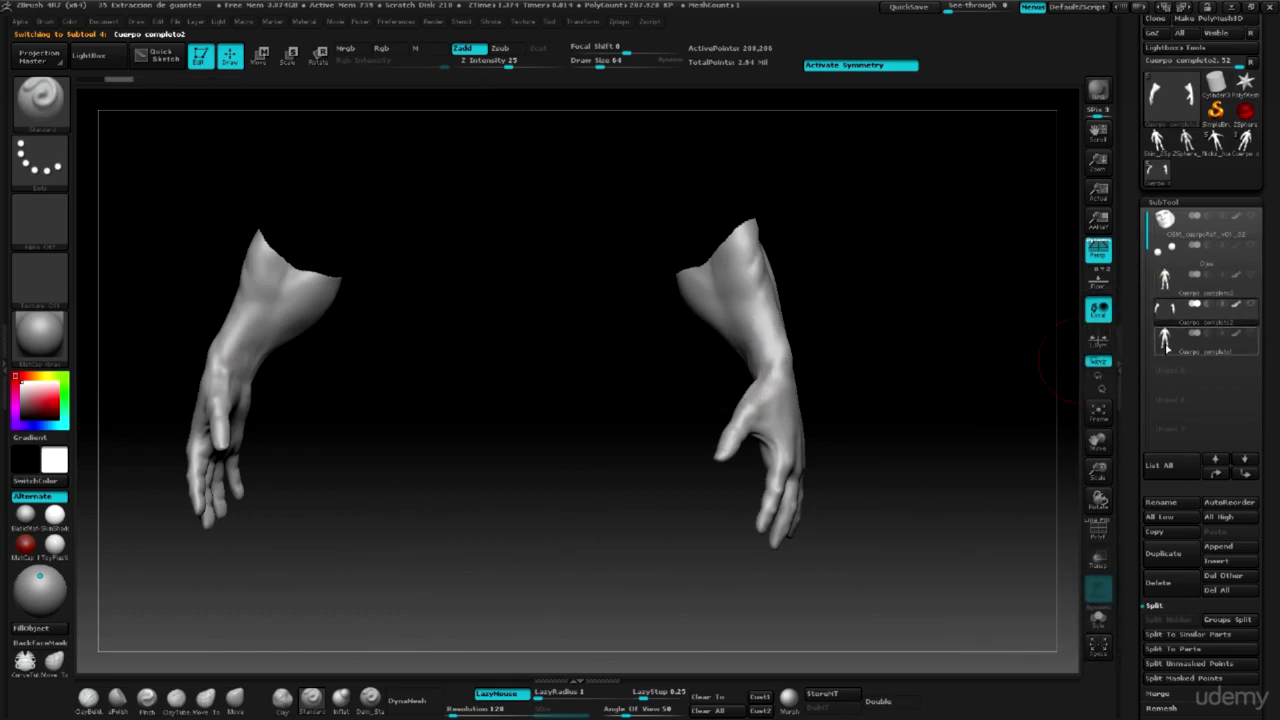
Select the original full-body subtool below the split-off hands and clear its forearm mask.
{"action": "mouse_move", "coordinate": [1161, 352]}
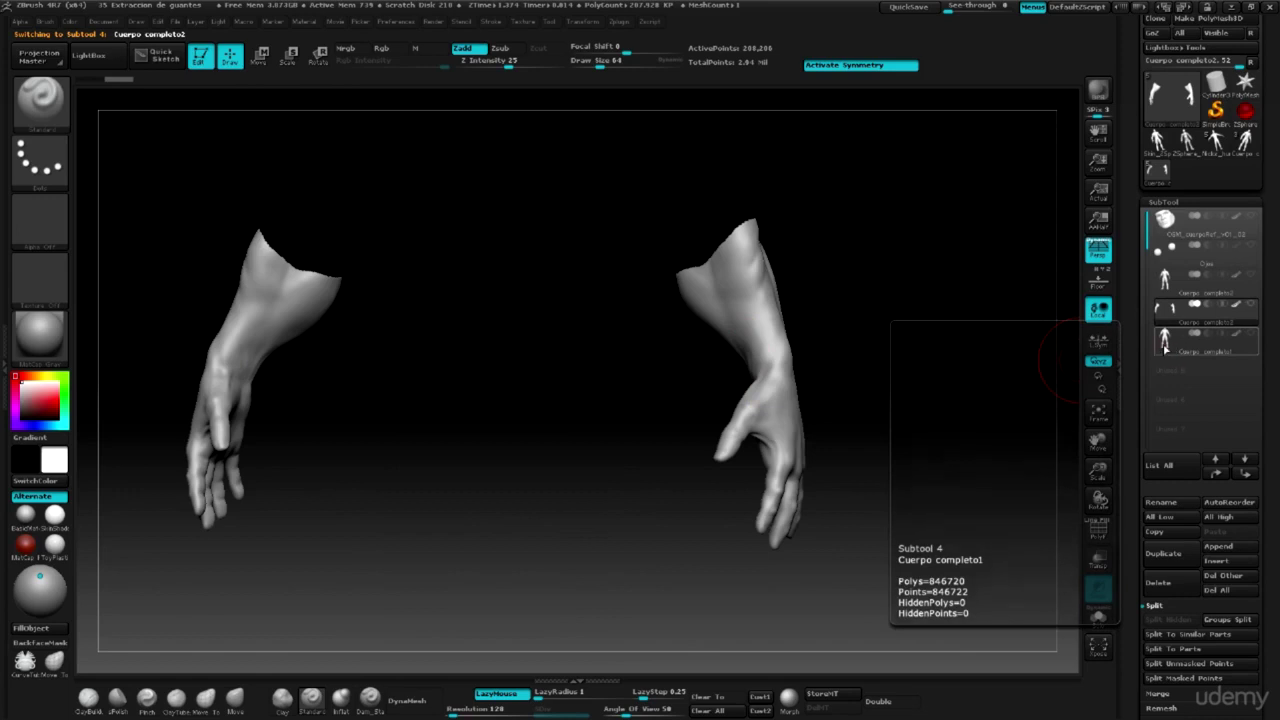
{"action": "left_click", "coordinate": [1185, 347]}
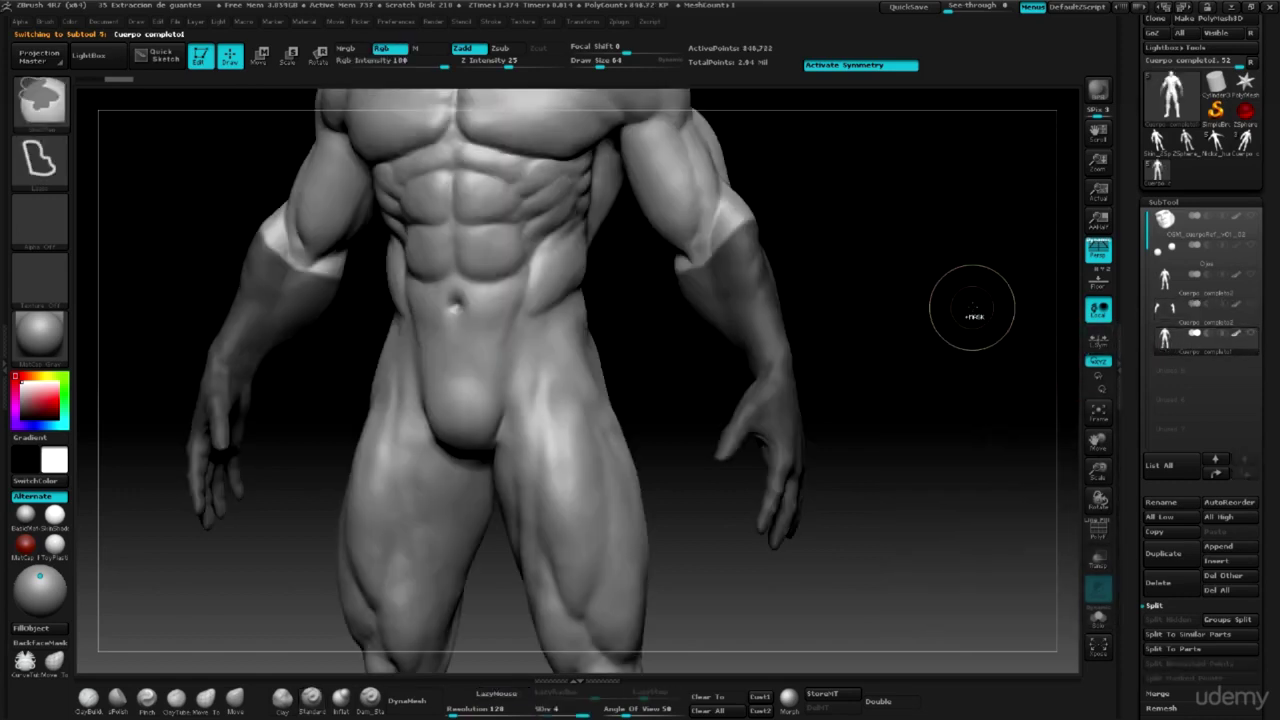
{"action": "left_click_drag", "start_coordinate": [963, 349], "coordinate": [984, 372], "text": "ctrl"}
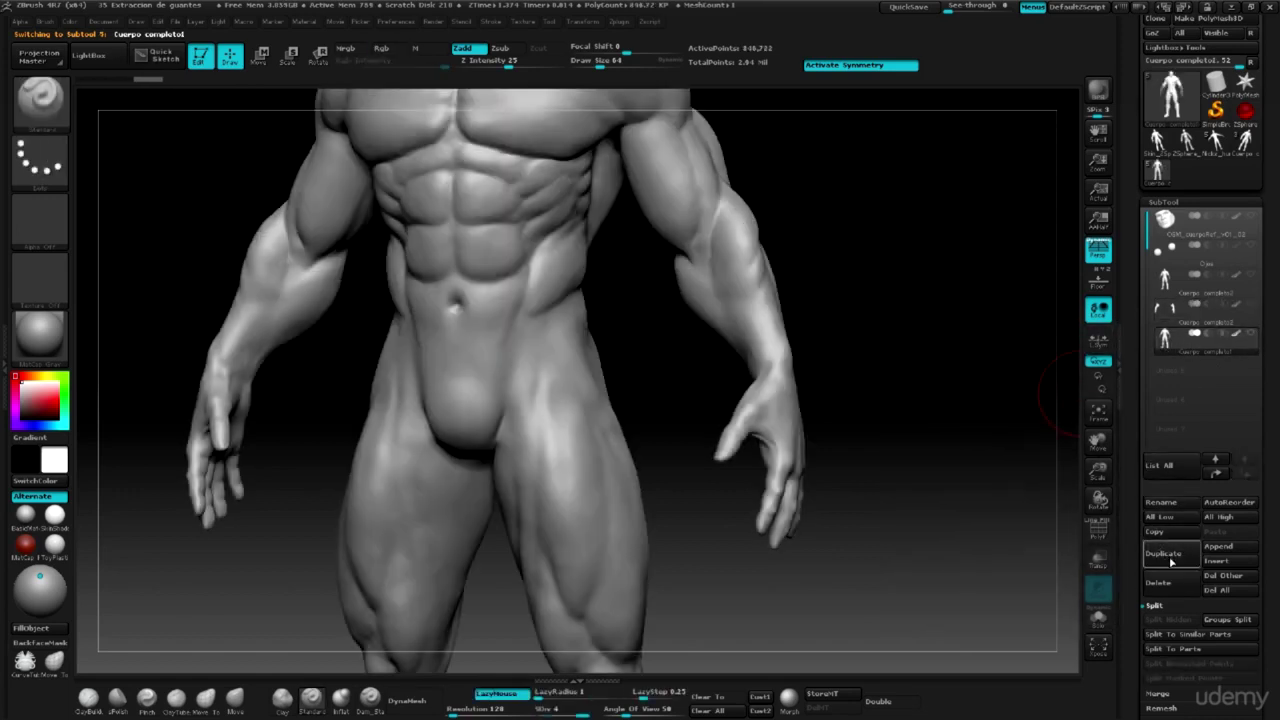
Delete the duplicated body subtool that still carries the forearm mask, accepting that this cannot be undone.
{"action": "left_click", "coordinate": [1166, 282]}
{"action": "mouse_move", "coordinate": [1165, 282]}
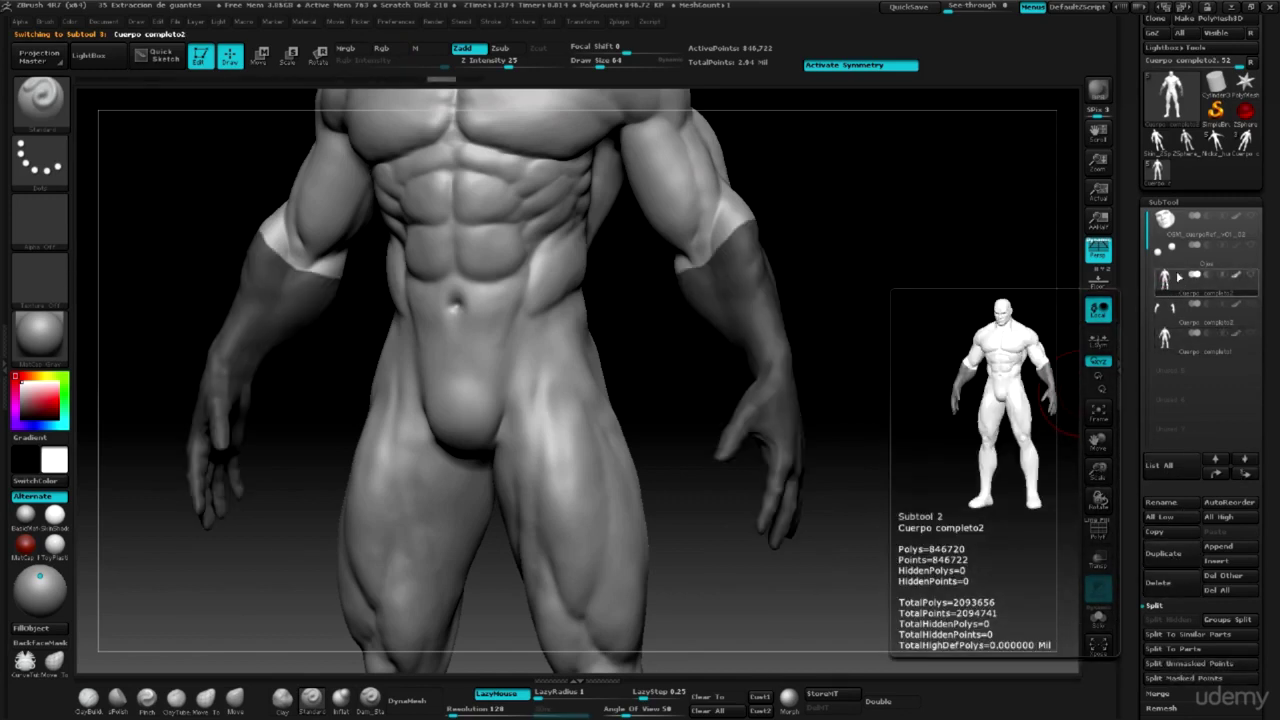
{"action": "mouse_move", "coordinate": [1137, 307]}
{"action": "left_mouse_down"}
{"action": "mouse_move", "coordinate": [1149, 187]}
{"action": "mouse_move", "coordinate": [1129, 301]}
{"action": "left_mouse_up"}
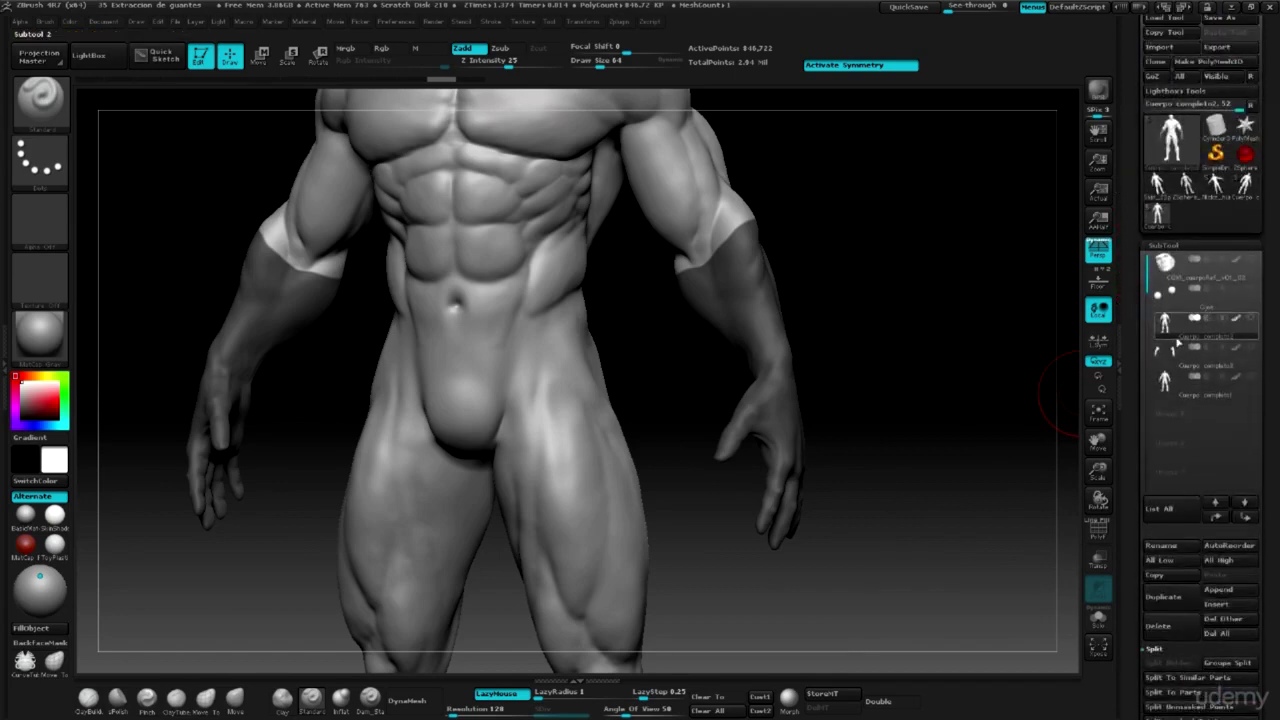
{"action": "left_click", "coordinate": [1177, 630]}
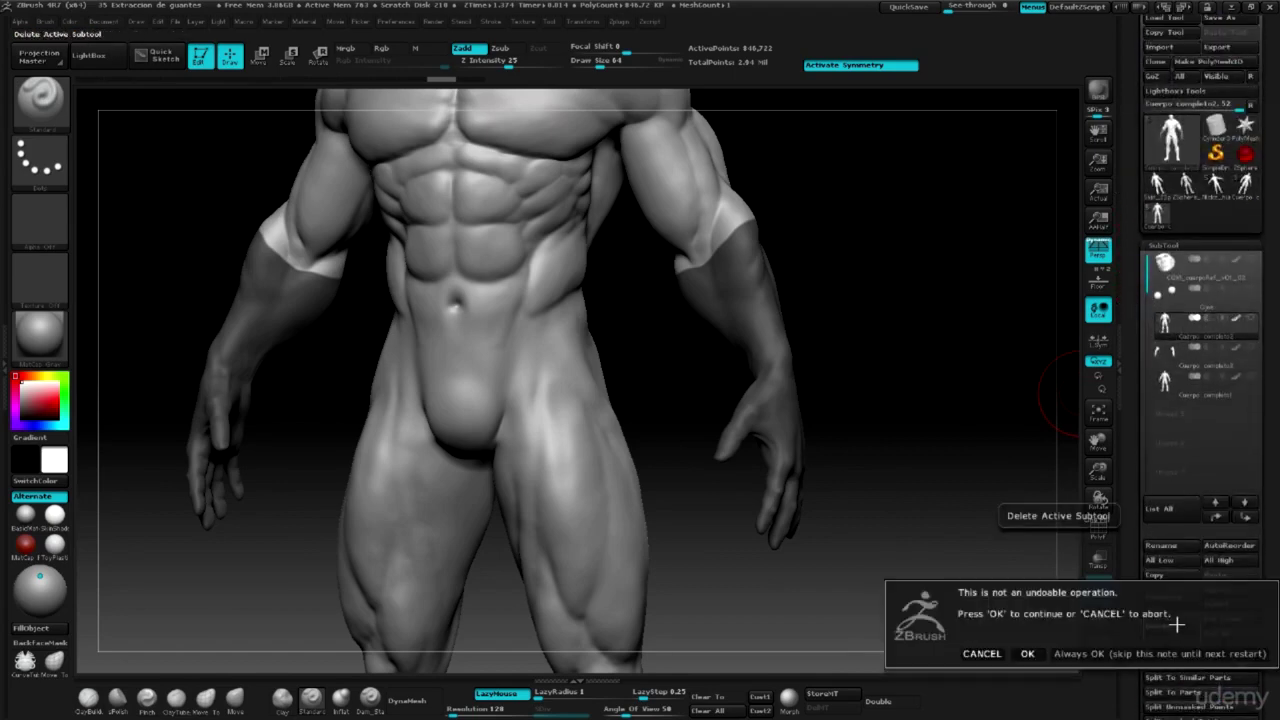
{"action": "left_click", "coordinate": [1024, 654]}
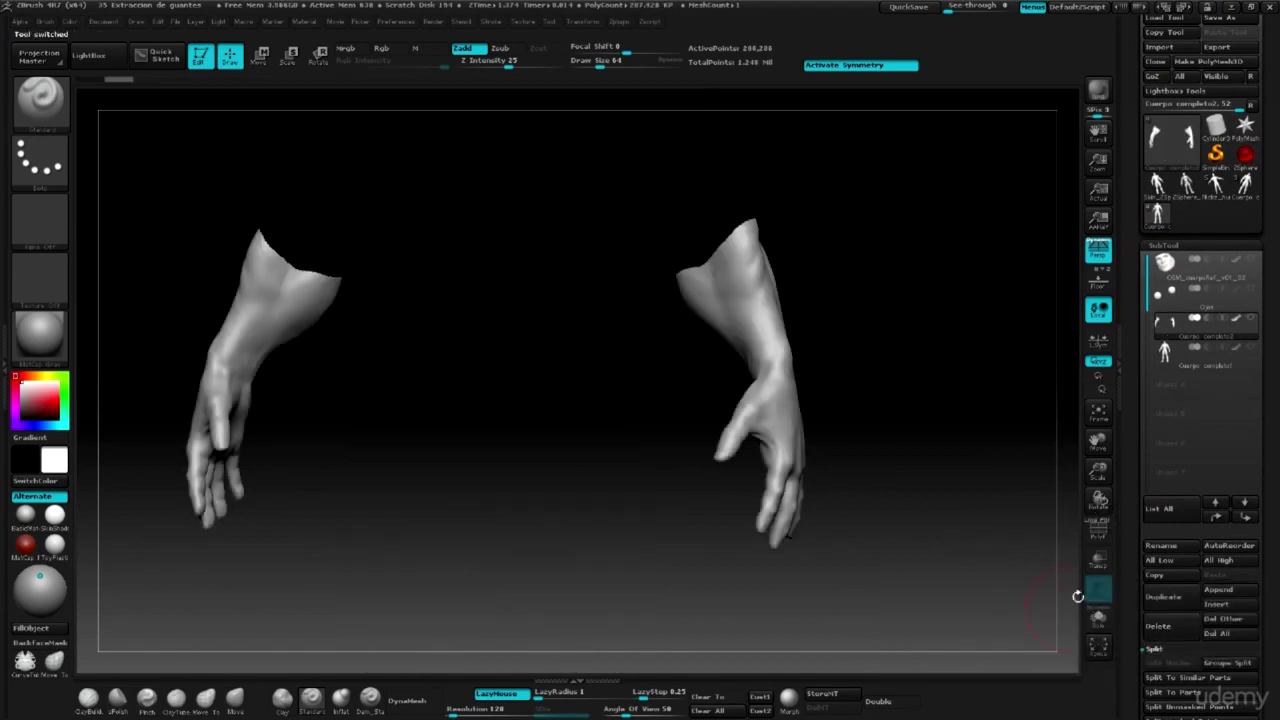
Select the separate hands subtool, display its polygon wireframe and examine the cut edge at the forearm.
{"action": "left_click", "coordinate": [1170, 358]}
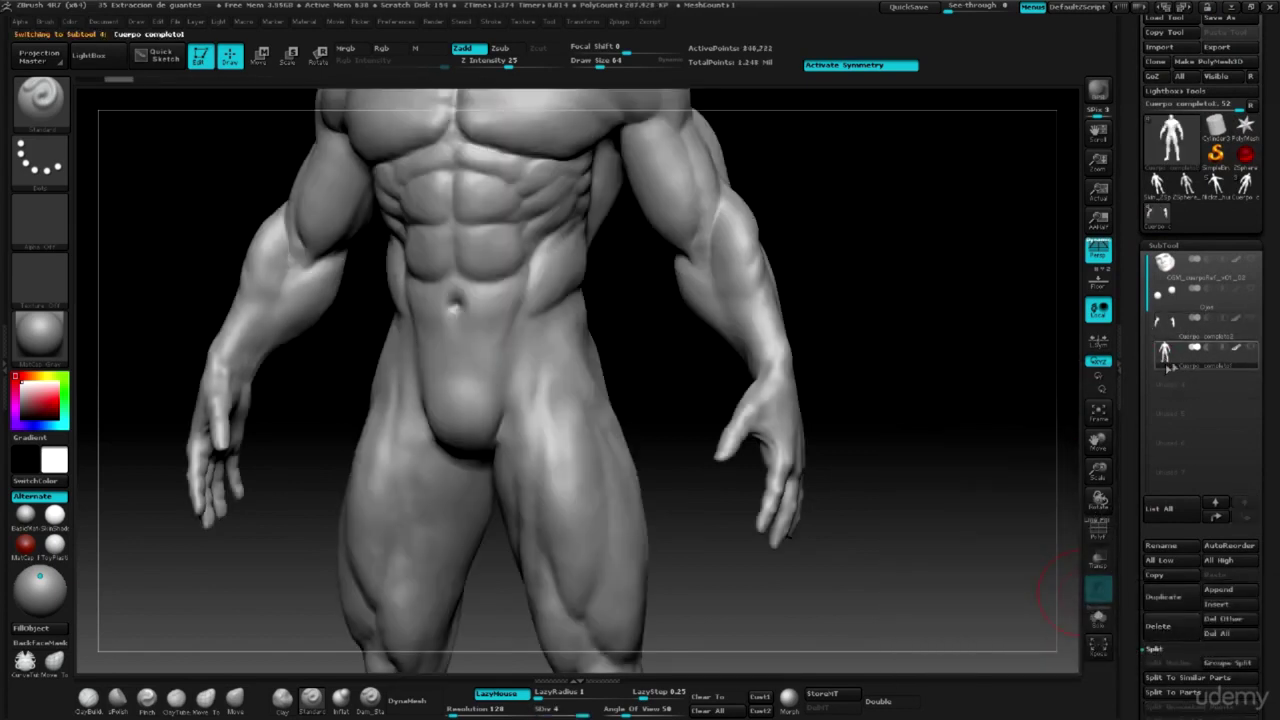
{"action": "left_click", "coordinate": [1165, 322]}
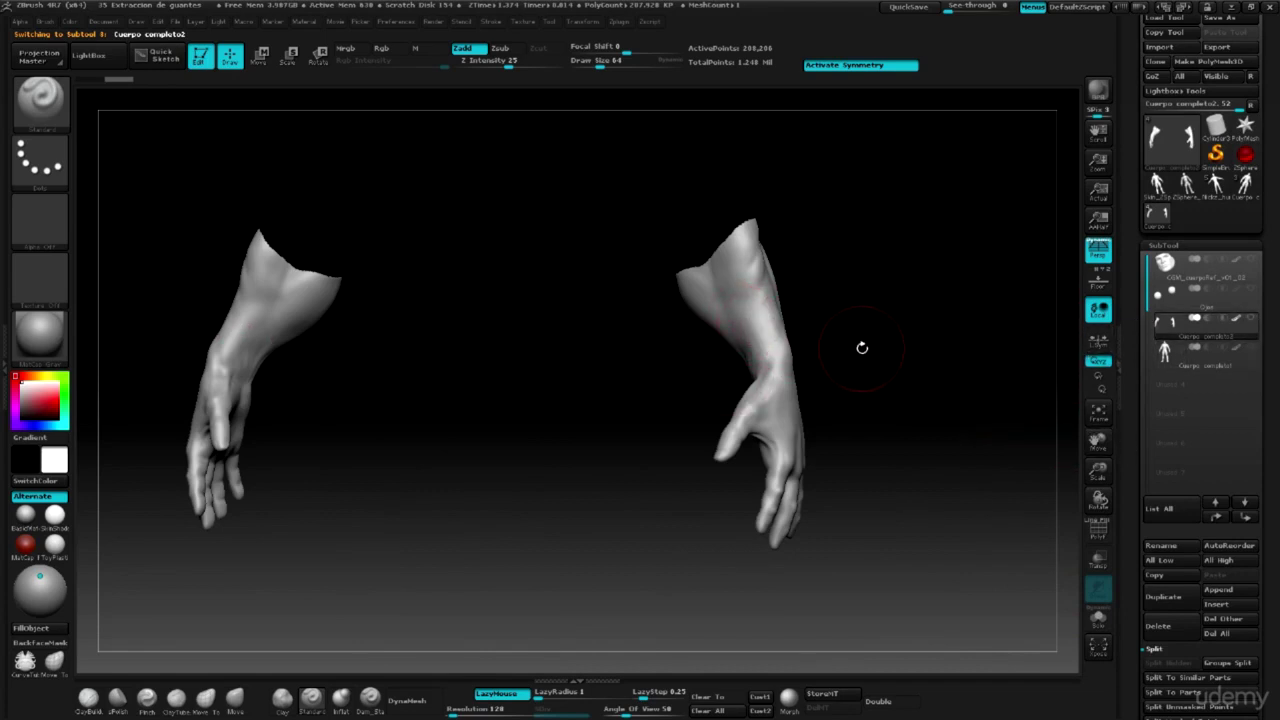
{"action": "key", "text": "shift+f"}
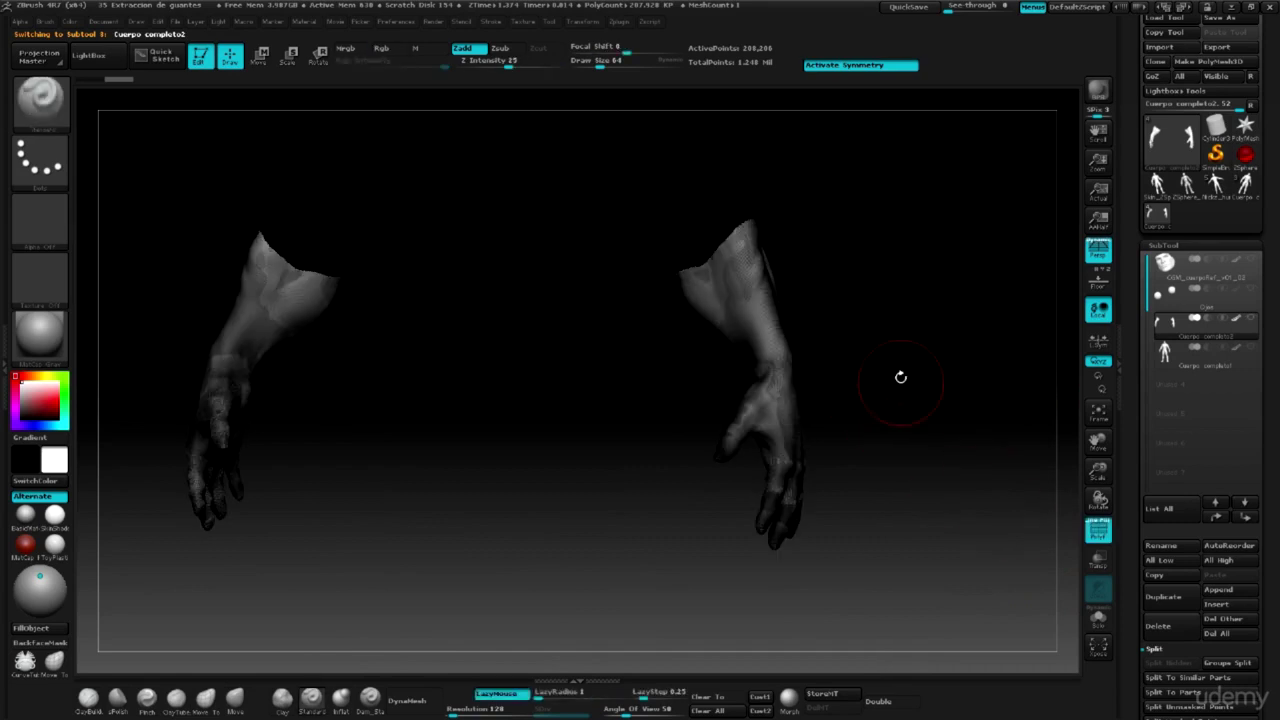
{"action": "left_click_drag", "start_coordinate": [902, 376], "coordinate": [934, 380]}
{"action": "left_click_drag", "start_coordinate": [1102, 473], "coordinate": [1108, 551]}
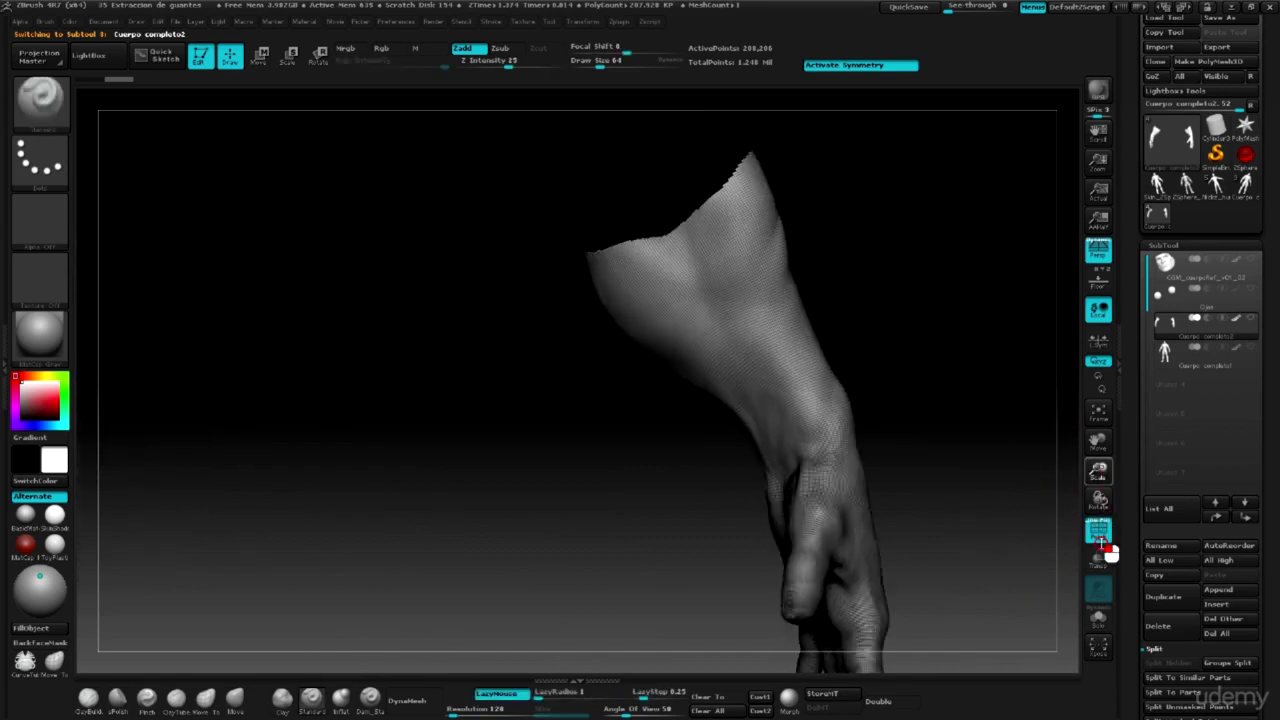
{"action": "left_click_drag", "start_coordinate": [951, 323], "coordinate": [975, 379]}
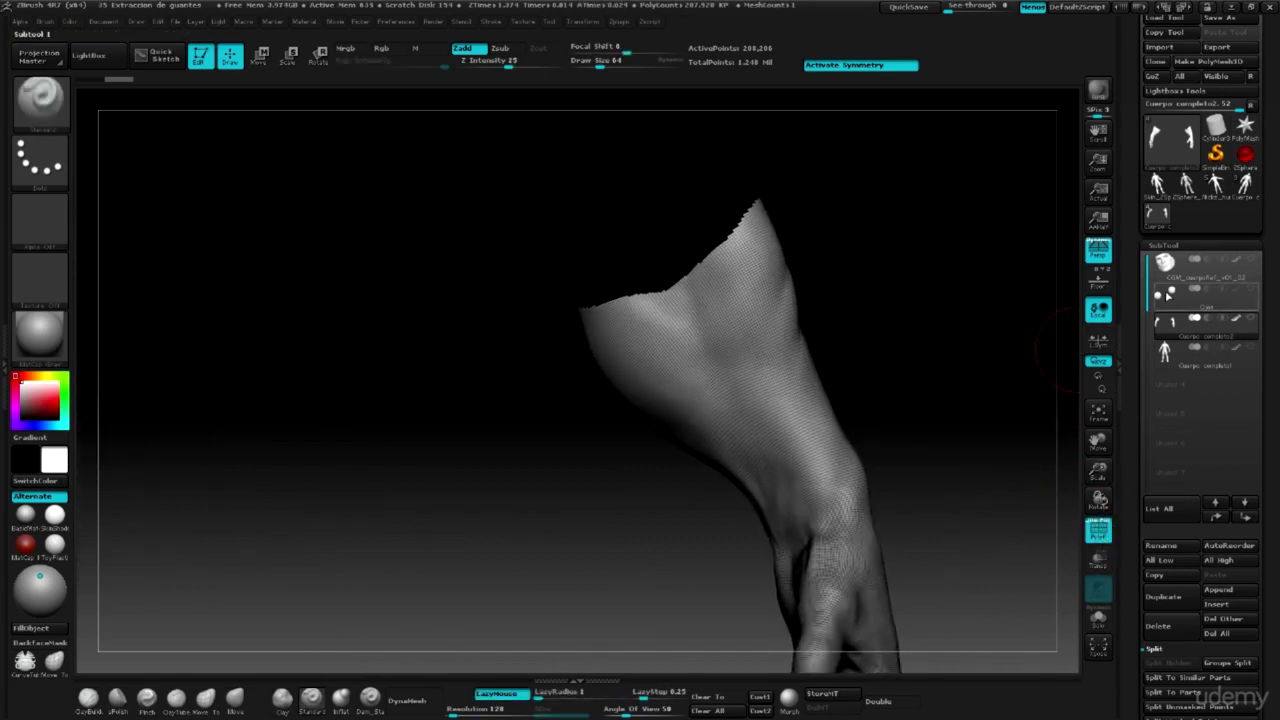
{"action": "mouse_move", "coordinate": [1171, 324]}
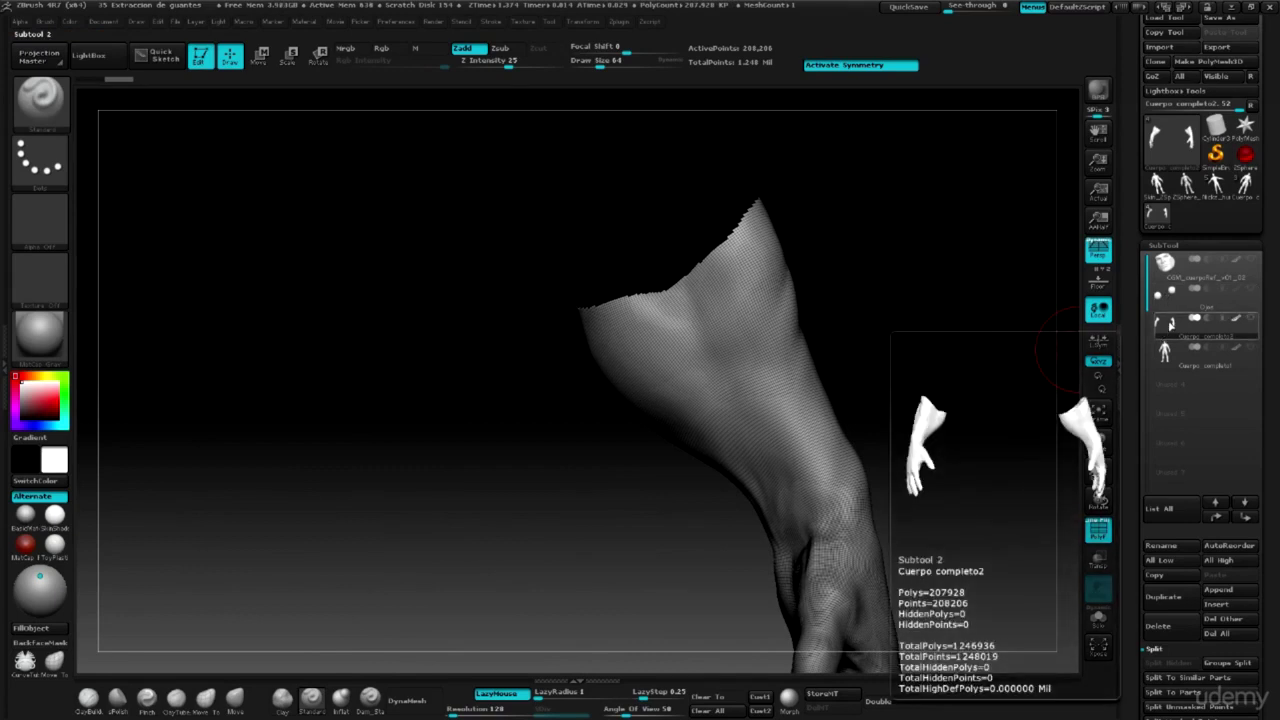
{"action": "left_click_drag", "start_coordinate": [971, 380], "coordinate": [1006, 399]}
Smooth the forearm's cut border by applying GroupsLoops with 4 loops and GPolish 50.
{"action": "left_click_drag", "start_coordinate": [1134, 480], "coordinate": [1144, 345]}
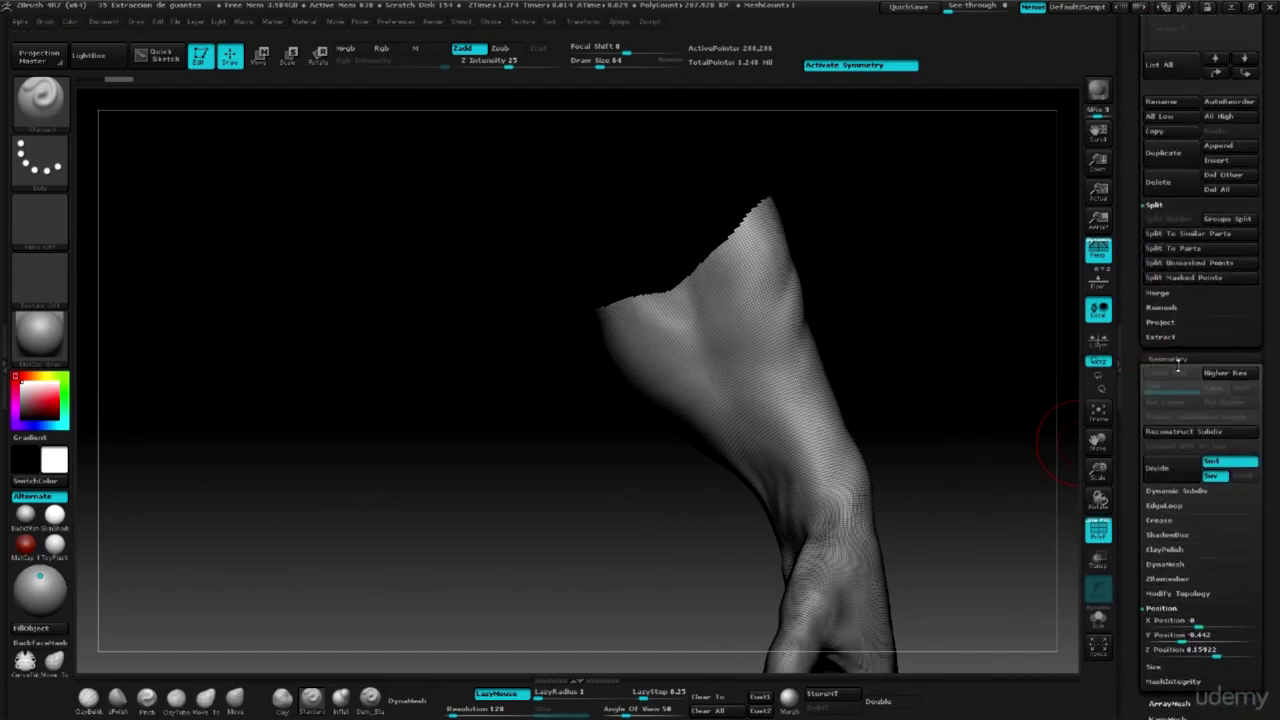
{"action": "left_click_drag", "start_coordinate": [1125, 476], "coordinate": [1145, 374]}
{"action": "left_click", "coordinate": [1173, 316]}
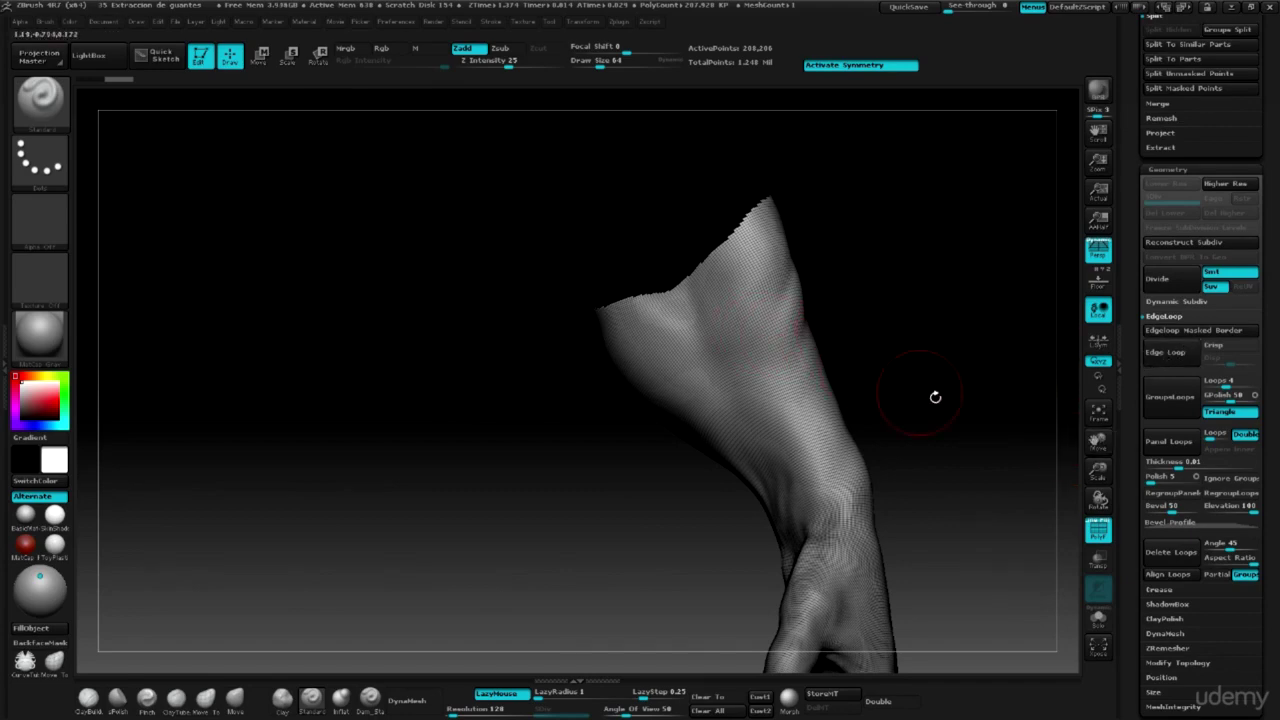
{"action": "left_click_drag", "start_coordinate": [1098, 472], "coordinate": [1106, 608]}
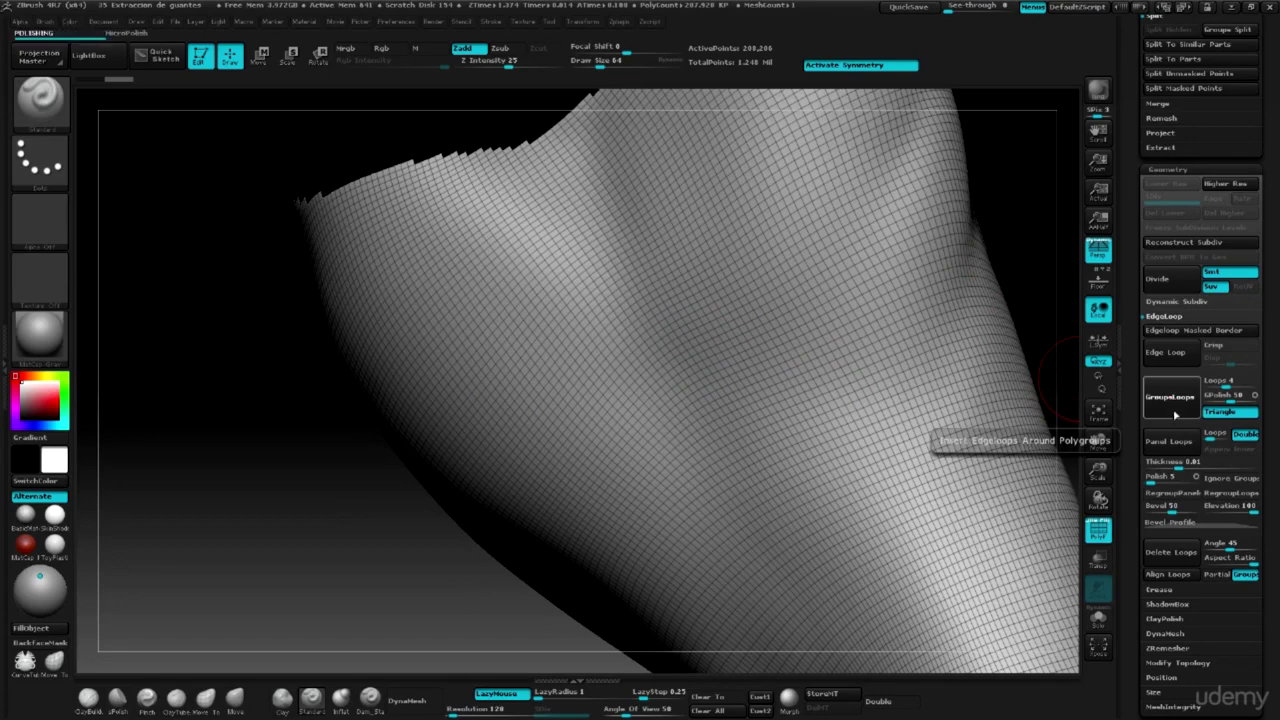
{"action": "left_click", "coordinate": [1170, 396]}
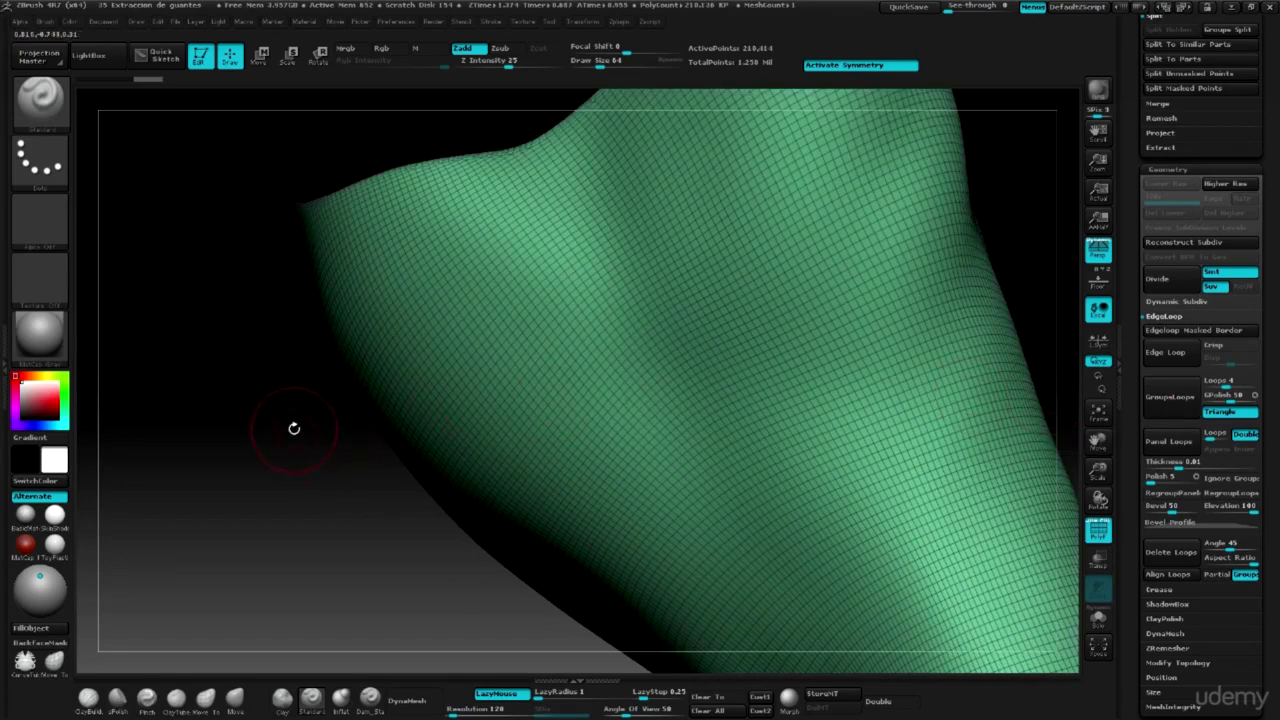
Inspect the polished glove edge from several angles and turn off the polygon wireframe.
{"action": "mouse_move", "coordinate": [294, 428]}
{"action": "left_mouse_down"}
{"action": "mouse_move", "coordinate": [314, 437]}
{"action": "mouse_move", "coordinate": [632, 376]}
{"action": "left_mouse_up"}
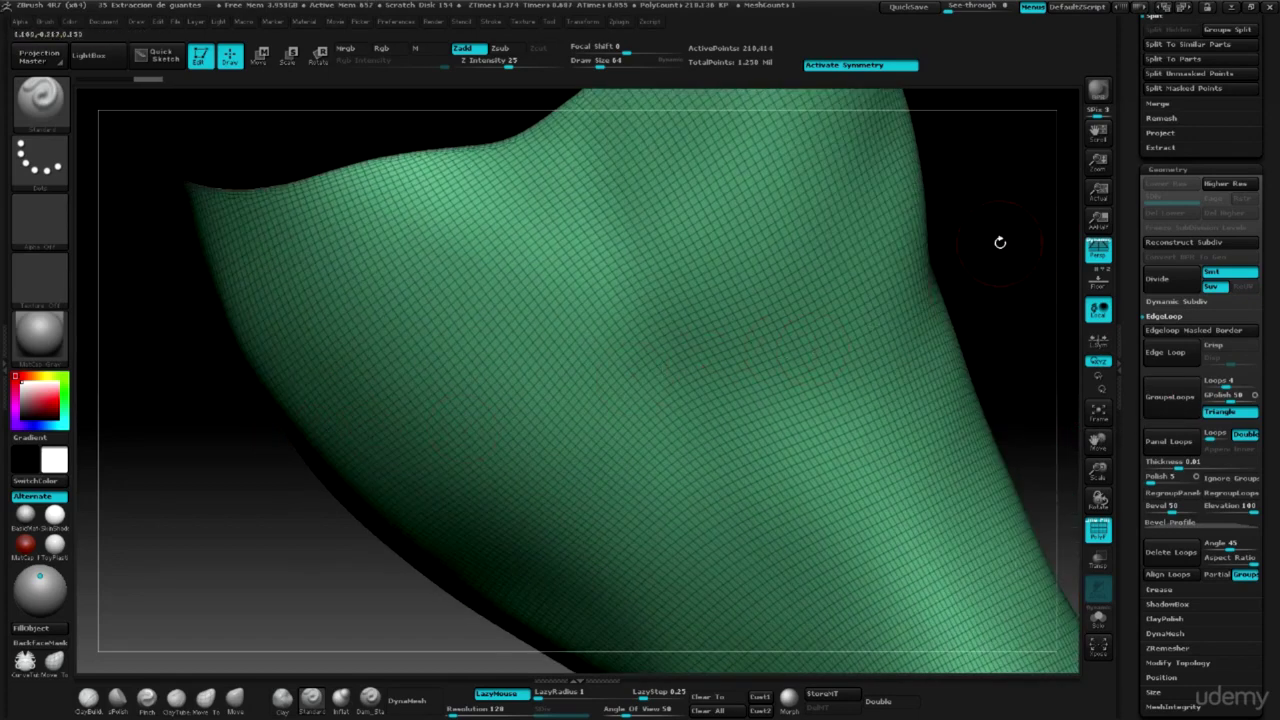
{"action": "left_click_drag", "start_coordinate": [1000, 243], "coordinate": [800, 241]}
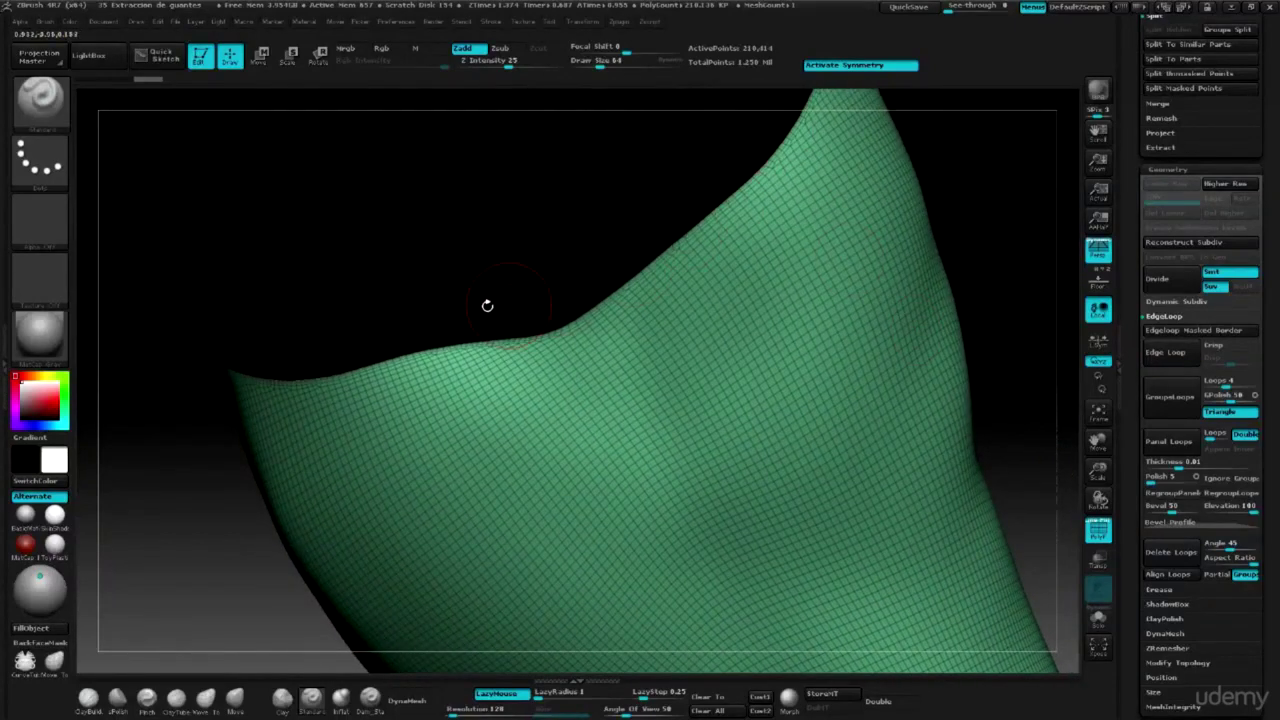
{"action": "left_click_drag", "start_coordinate": [210, 477], "coordinate": [249, 475]}
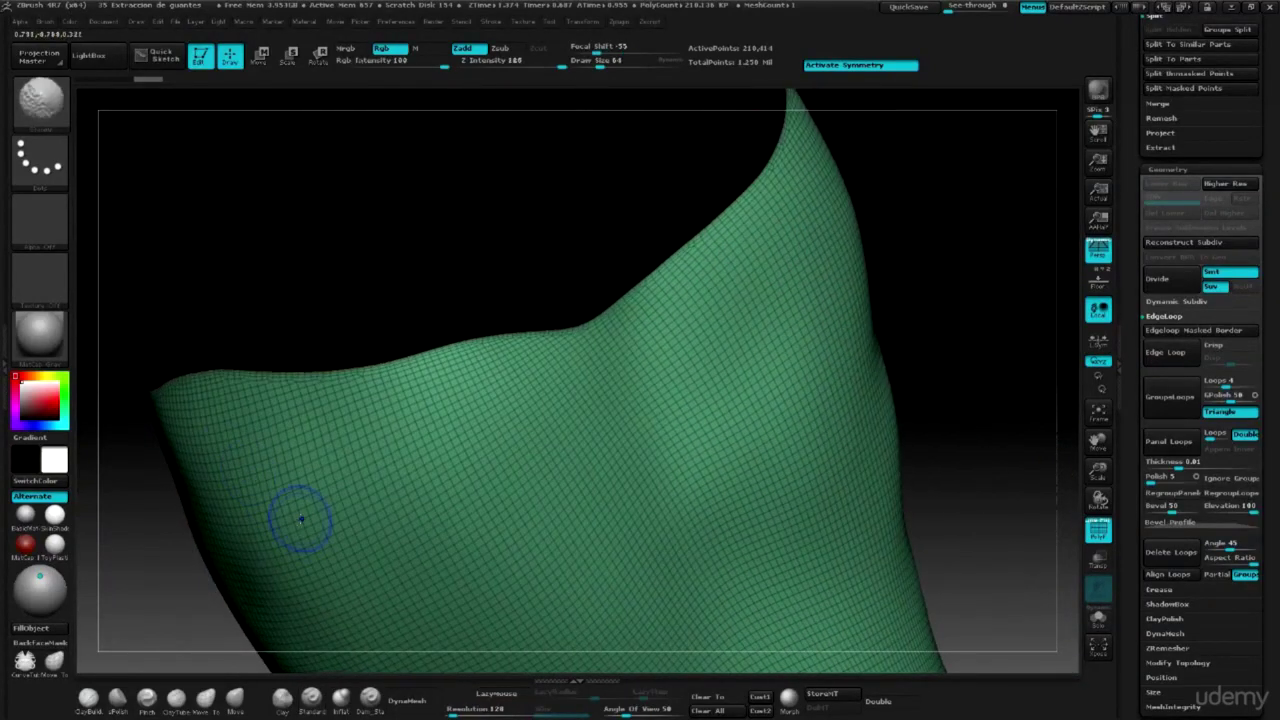
{"action": "key", "text": "shift+f"}
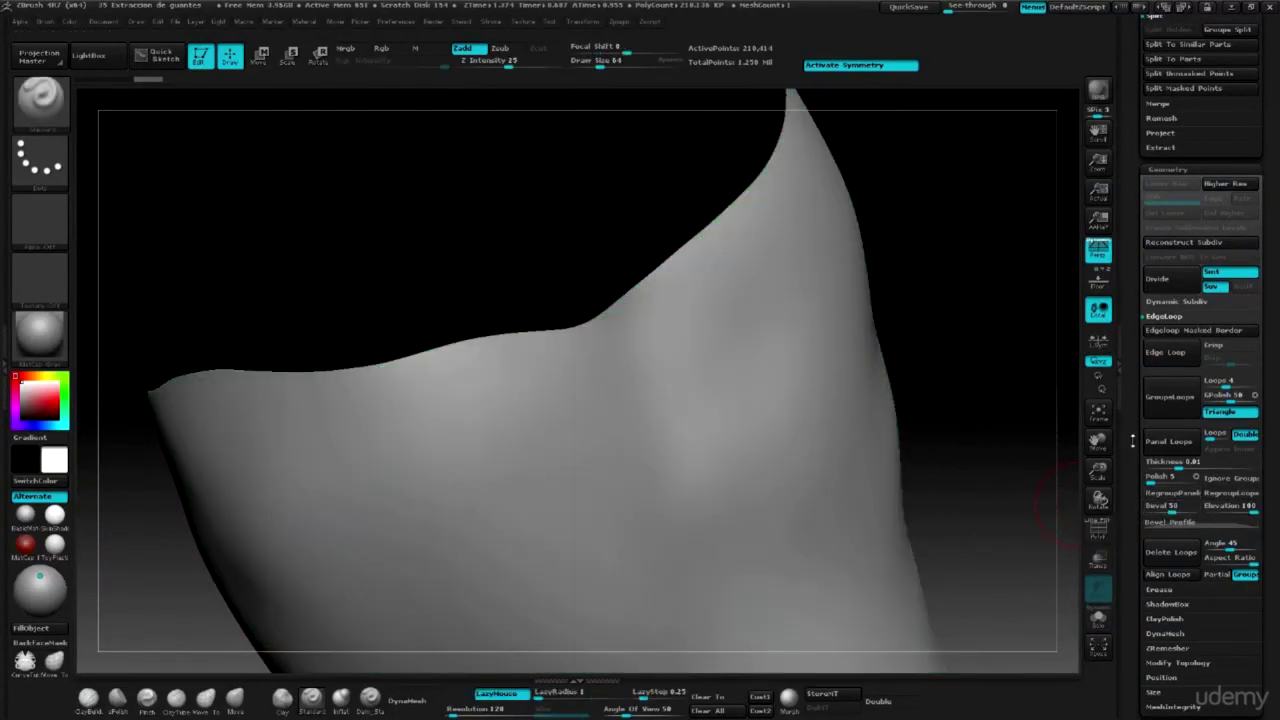
Show the body subtool together with the gloves and check how they sit on the forearm.
{"action": "left_click_drag", "start_coordinate": [977, 357], "coordinate": [1017, 352]}
{"action": "scroll", "coordinate": [1150, 285], "scroll_direction": "up", "scroll_amount": 5}
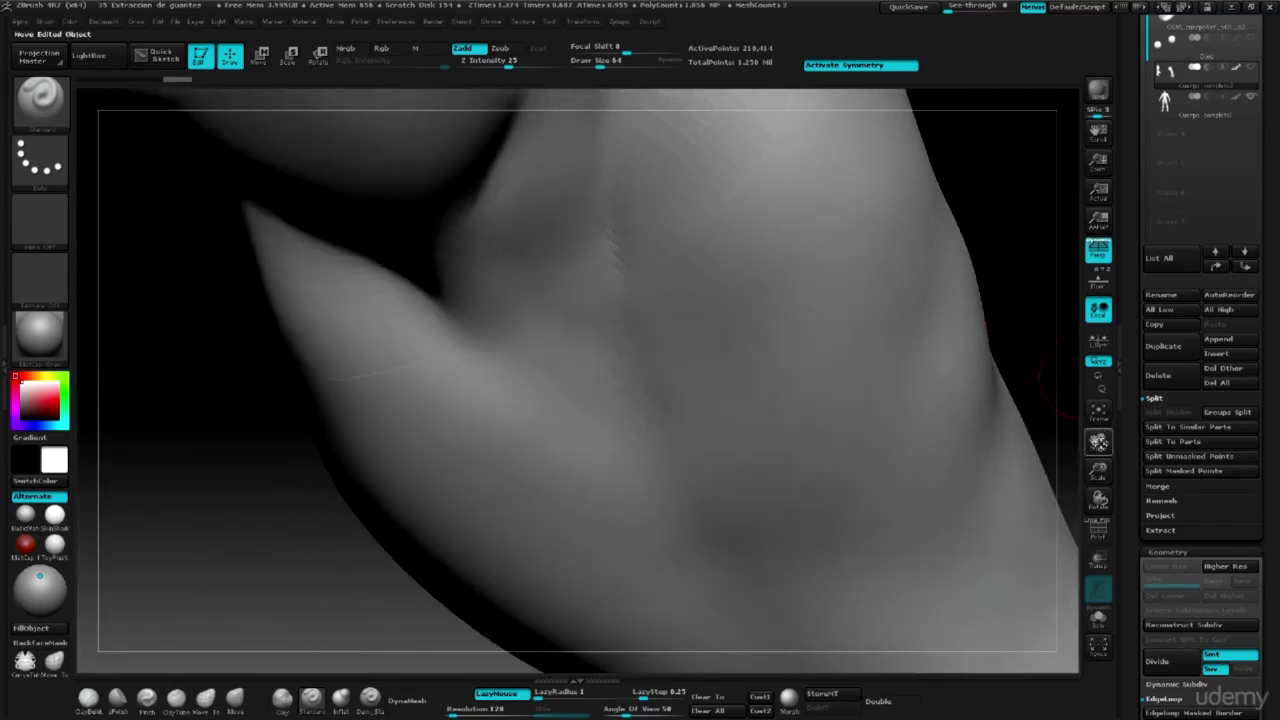
{"action": "left_click_drag", "start_coordinate": [1098, 468], "coordinate": [927, 344]}
{"action": "left_click_drag", "start_coordinate": [926, 402], "coordinate": [918, 338], "text": "alt"}
{"action": "left_click_drag", "start_coordinate": [1108, 483], "coordinate": [1094, 420]}
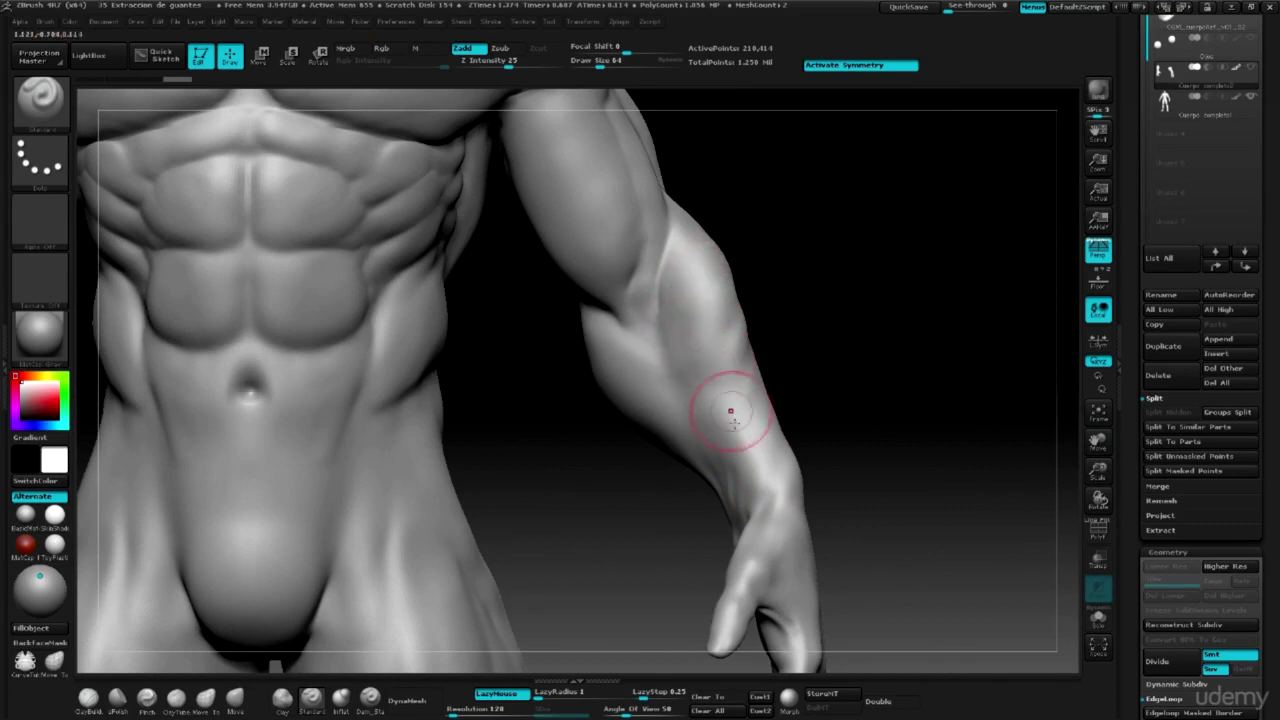
{"action": "left_click_drag", "start_coordinate": [851, 315], "coordinate": [843, 326]}
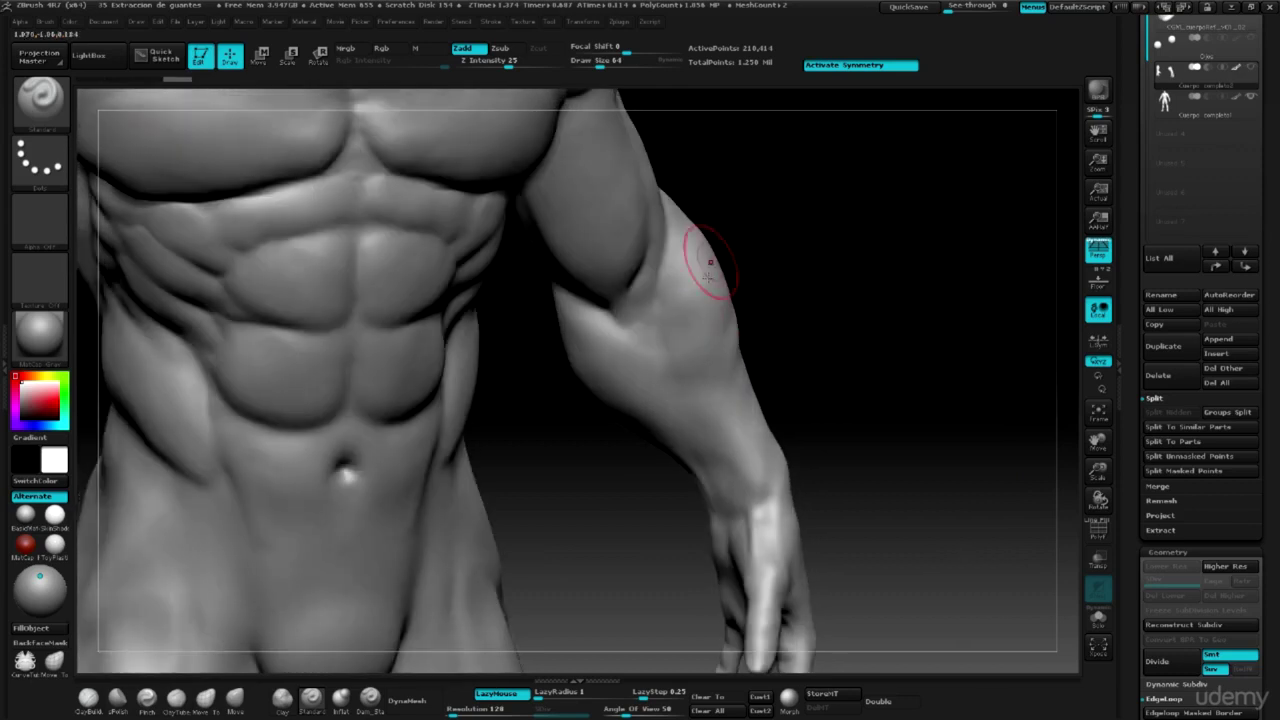
{"action": "left_click_drag", "start_coordinate": [899, 287], "coordinate": [852, 303]}
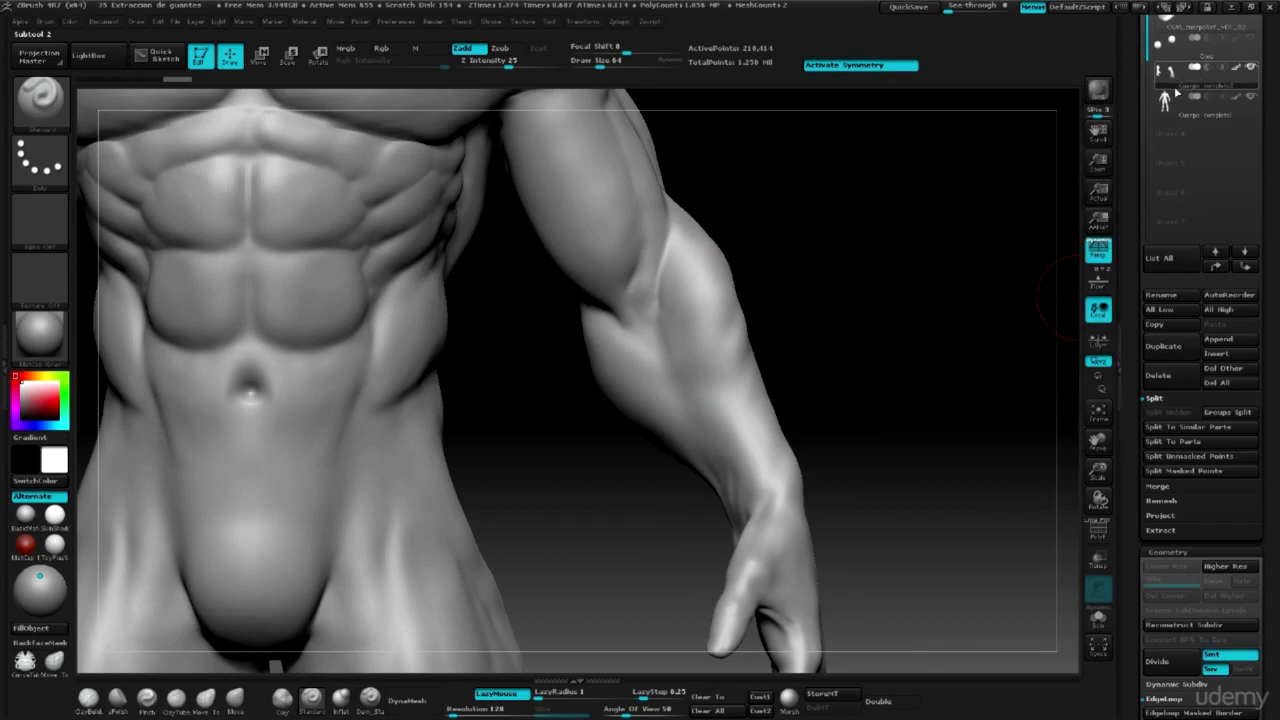
Rename the gloves subtool as Guantes.
{"action": "left_click", "coordinate": [1176, 297]}
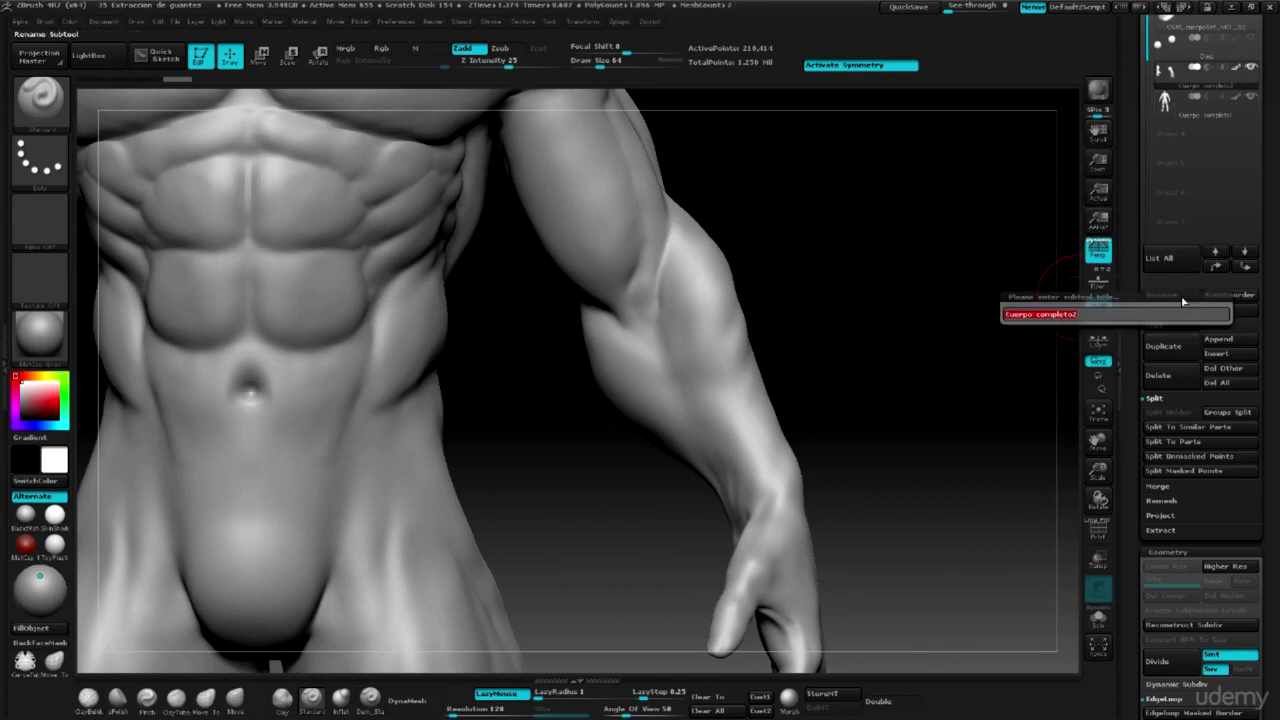
{"action": "key", "text": "shift"}
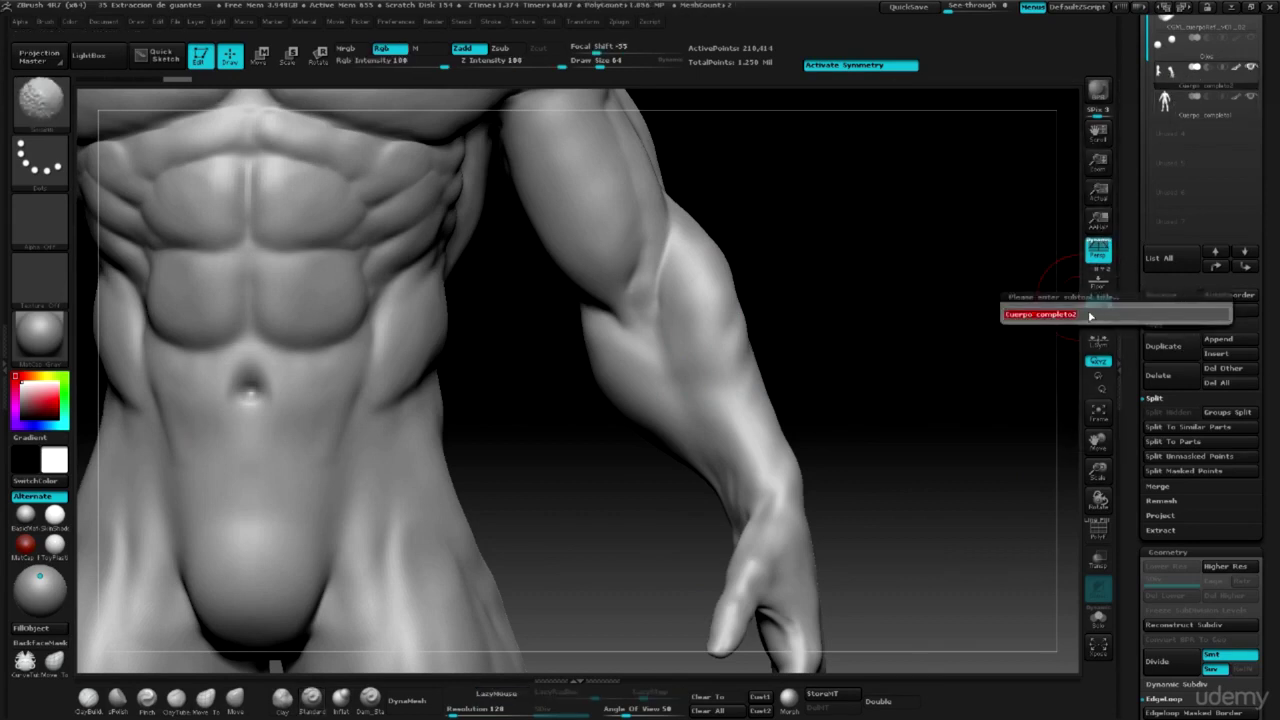
{"action": "key", "text": "BackSpace"}
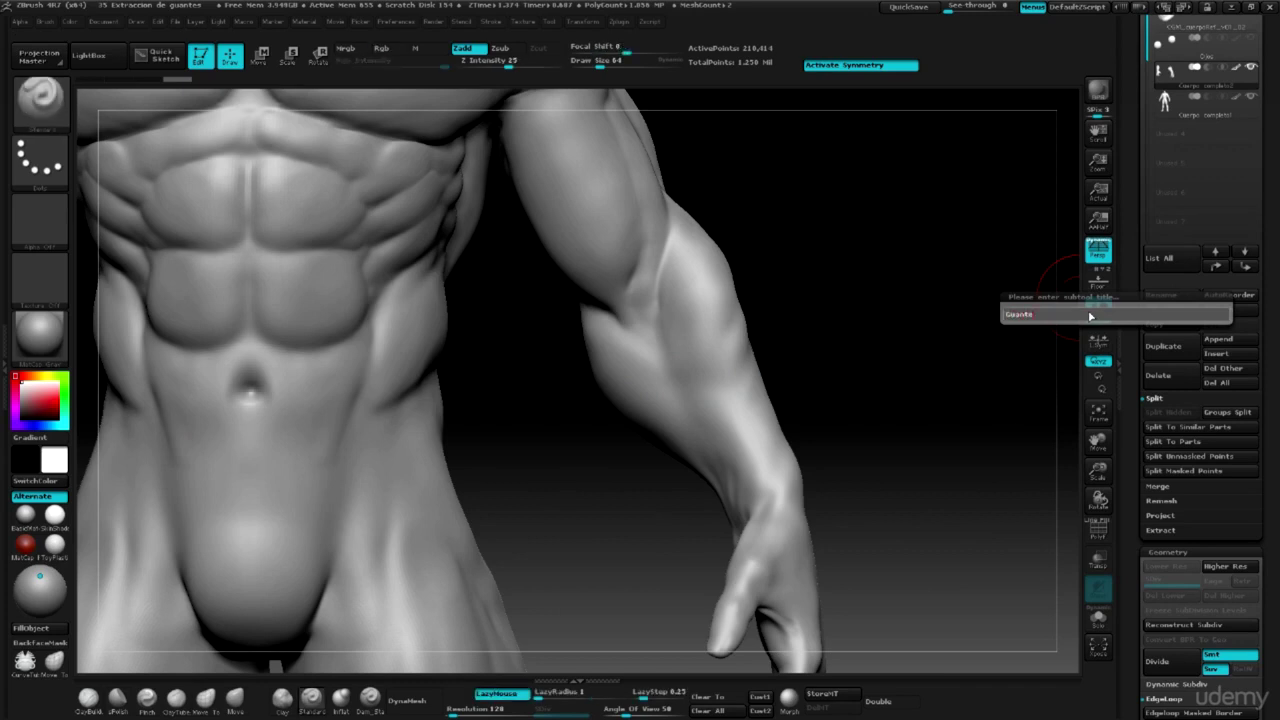
{"action": "type", "text": "Guantes"}
{"action": "key", "text": "Return"}
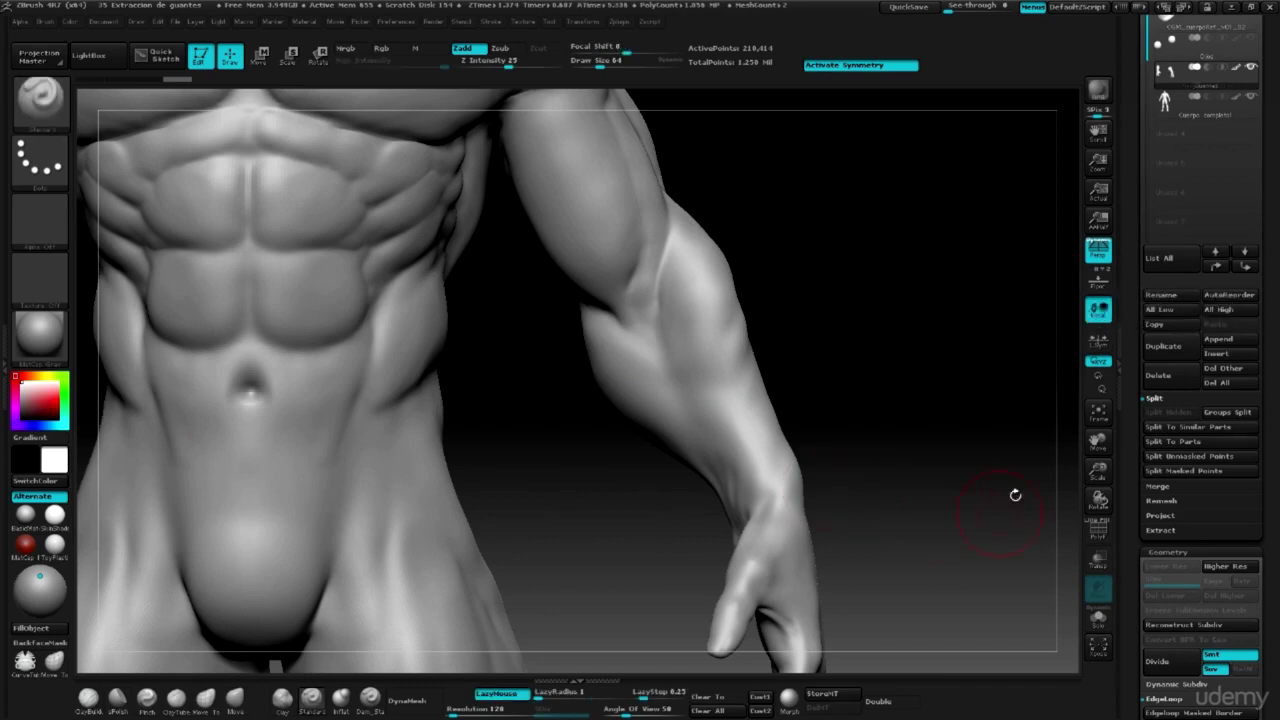
Review the figure with the gloves in place, from the head down to the lower legs.
{"action": "left_click_drag", "start_coordinate": [1098, 472], "coordinate": [1106, 432]}
{"action": "mouse_move", "coordinate": [825, 418]}
{"action": "left_mouse_down", "text": "alt"}
{"action": "mouse_move", "coordinate": [921, 418]}
{"action": "mouse_move", "coordinate": [963, 487]}
{"action": "left_mouse_up", "text": "alt"}
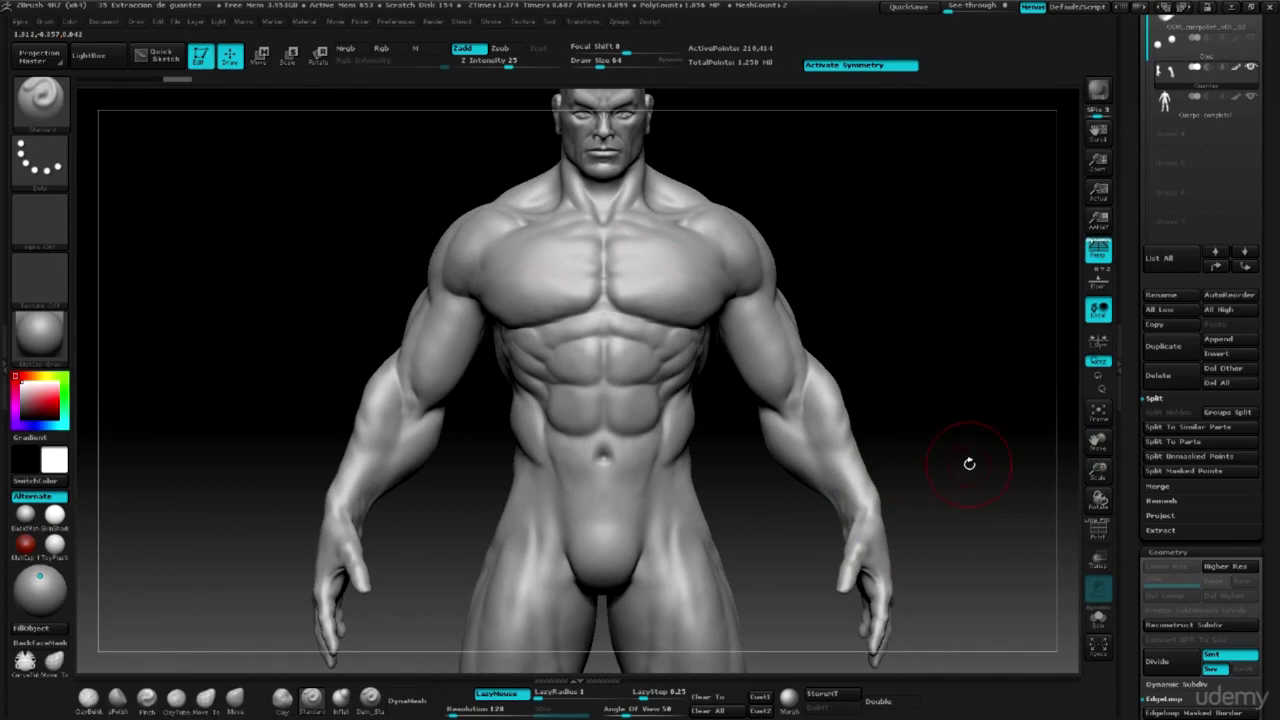
{"action": "left_click_drag", "start_coordinate": [962, 464], "coordinate": [971, 200], "text": "alt"}
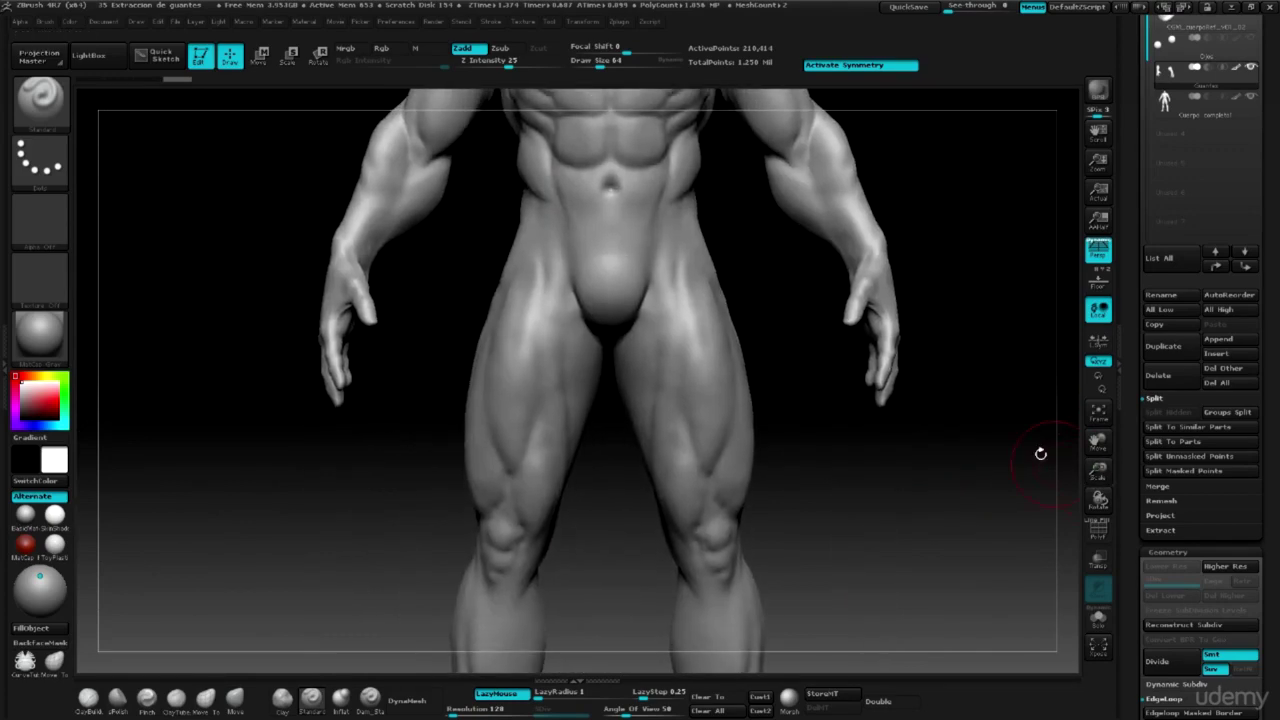